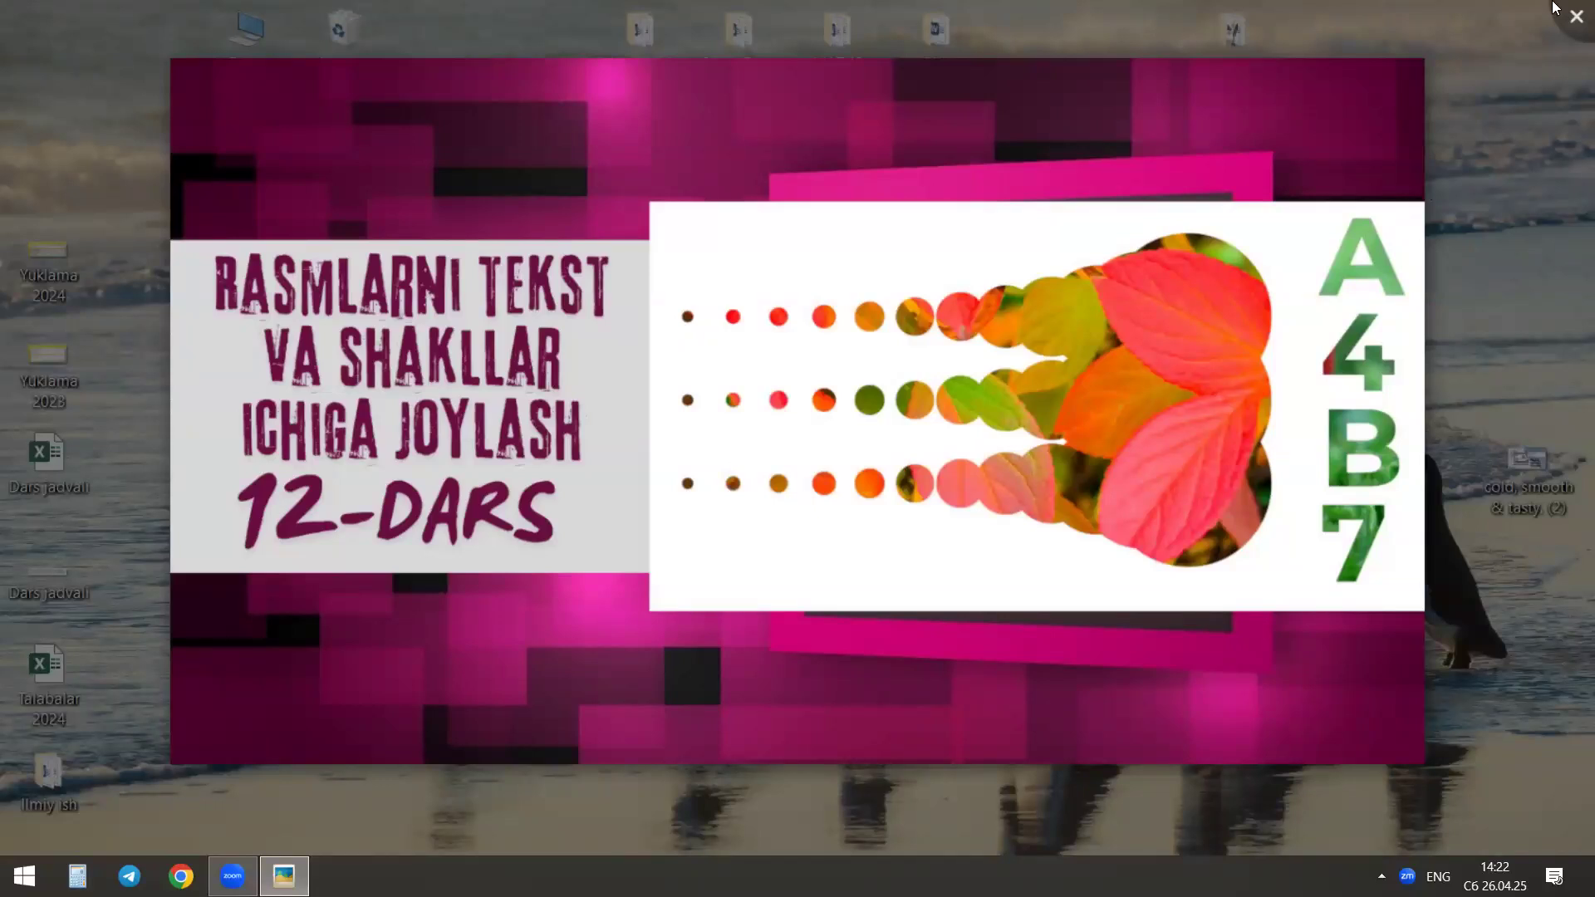
# Close the lesson cover image preview, launch Adobe InDesign and minimize its window to return to the desktop
pyautogui.press('Escape')
pyautogui.doubleClick(670, 785)
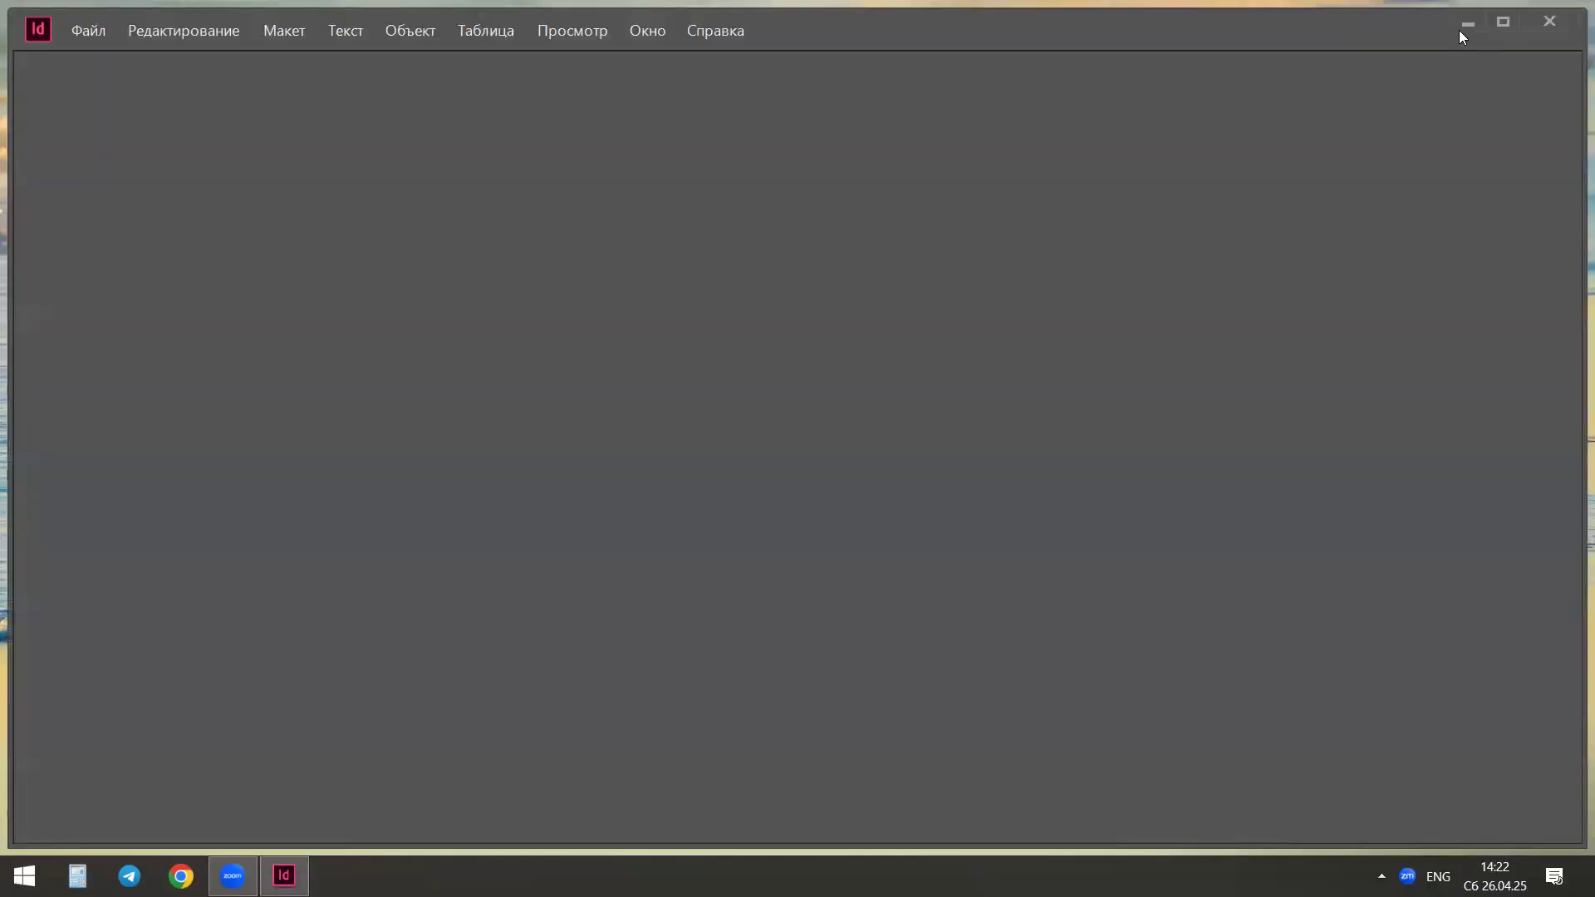
pyautogui.click(1467, 25)
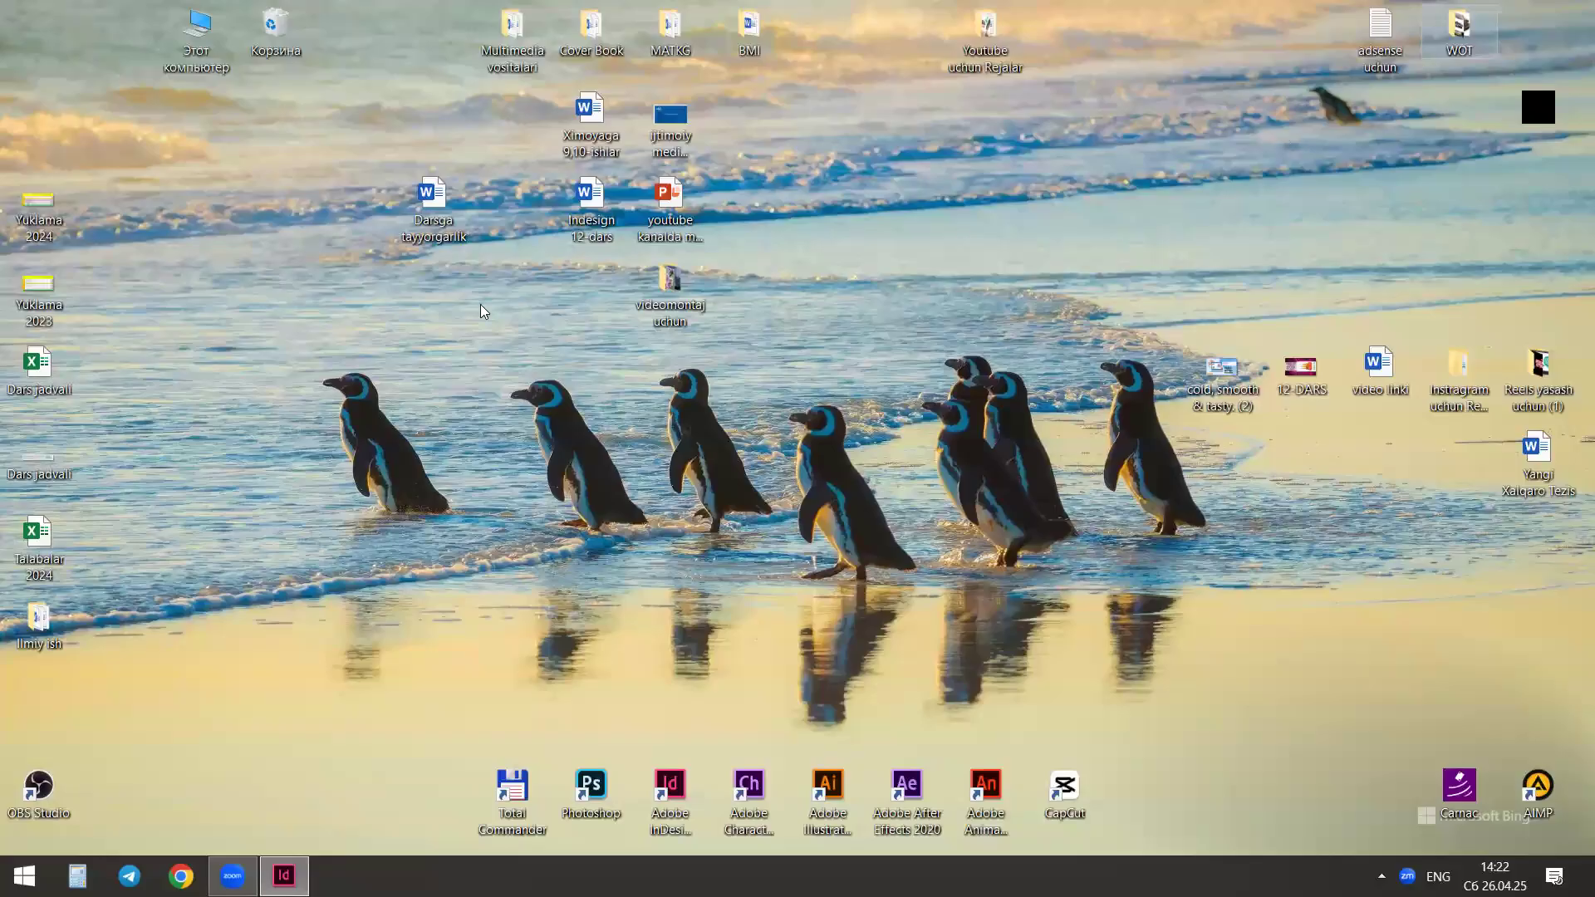
# Open the "Darsga tayyorgarlik" document from the desktop in Word, view the lesson plan, and close it
pyautogui.doubleClick(432, 199)
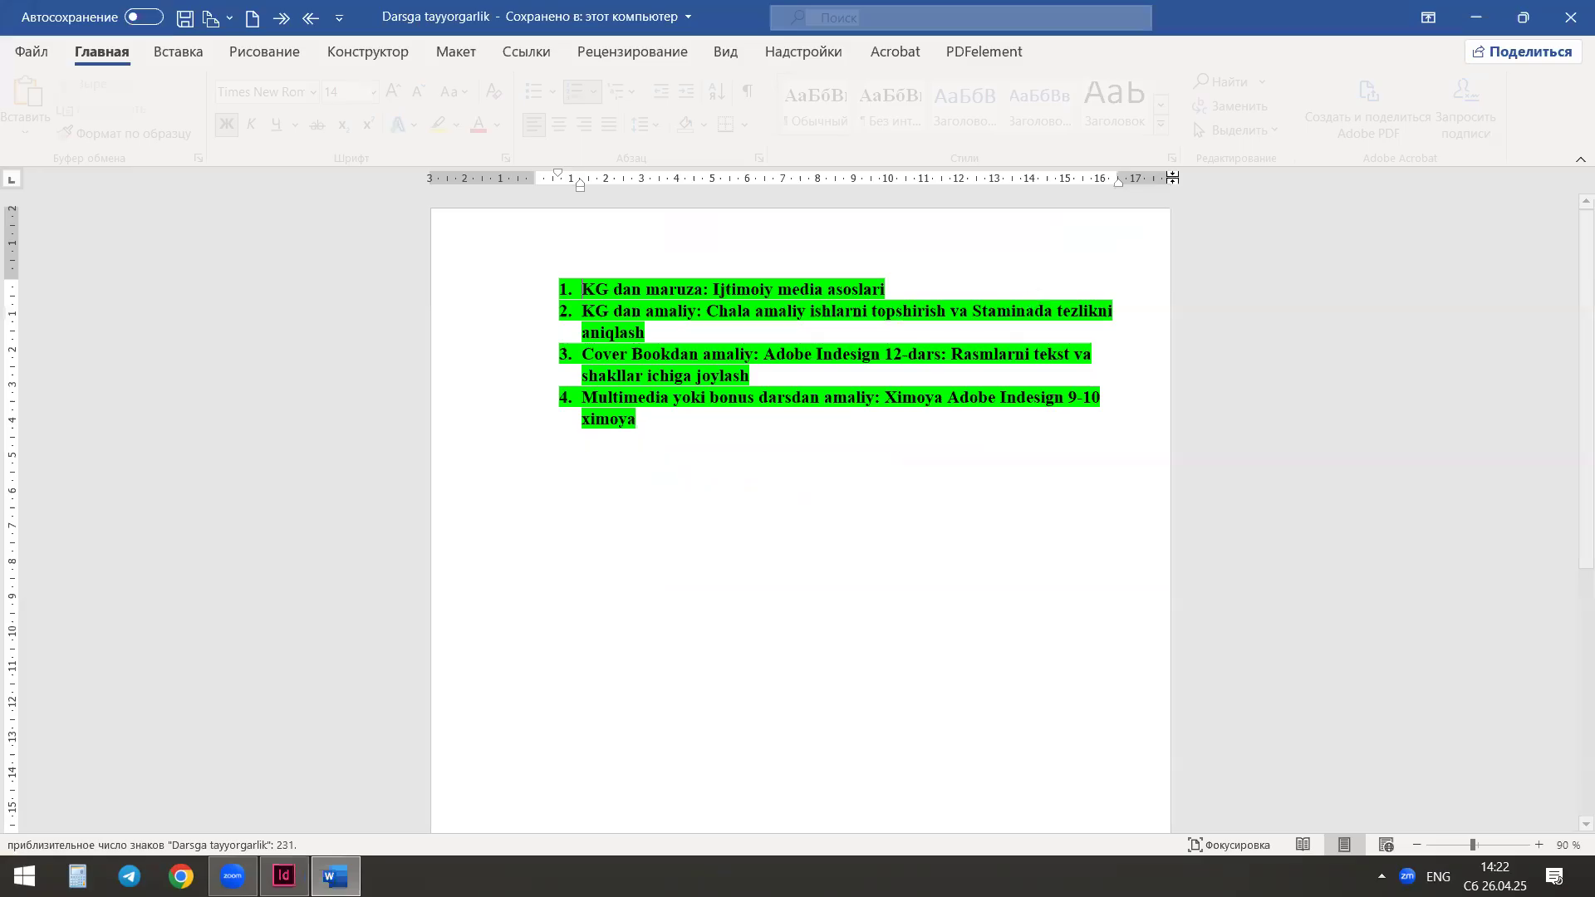
pyautogui.hotkey('alt', 'F4')
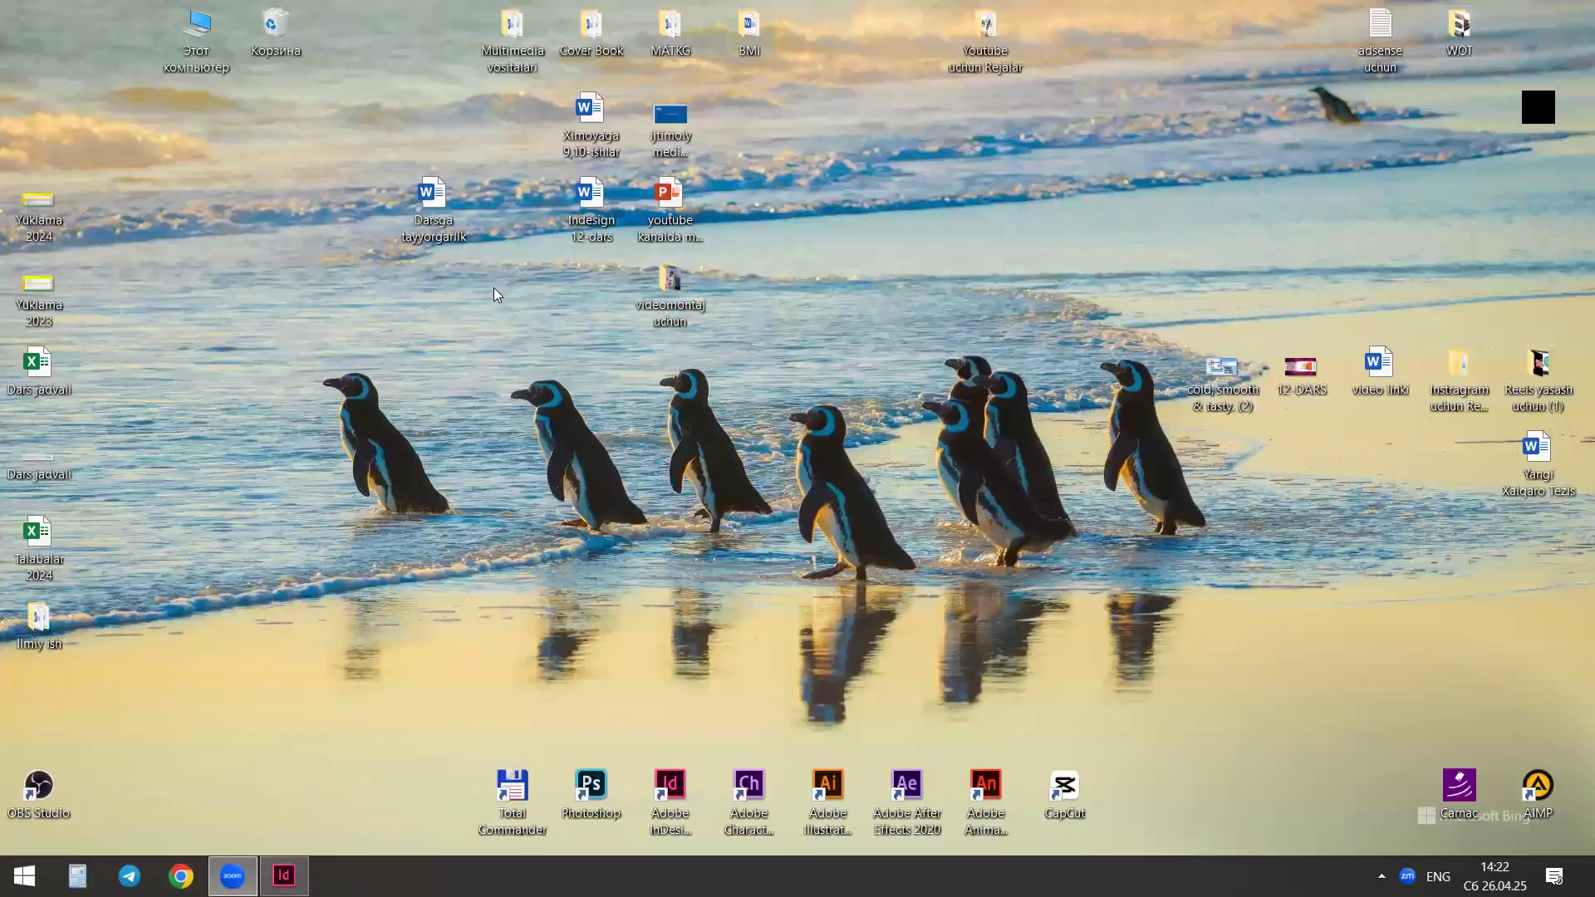
# Open the "Indesign 12-dars" notes in Word and remove the empty line above the numbered list
pyautogui.doubleClick(579, 221)
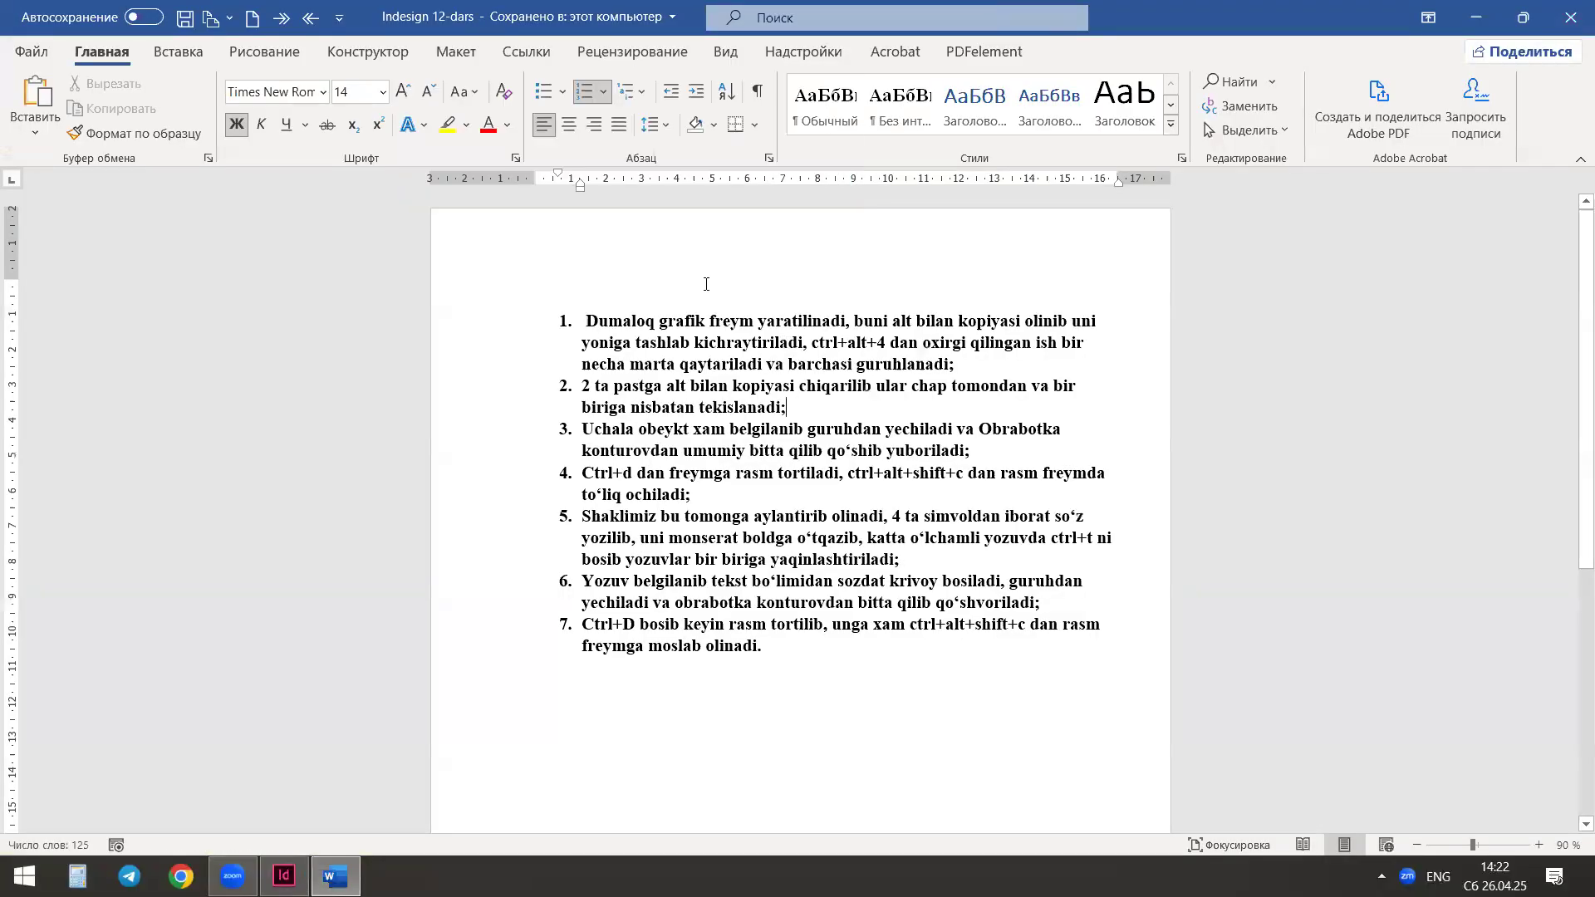
pyautogui.click(706, 284)
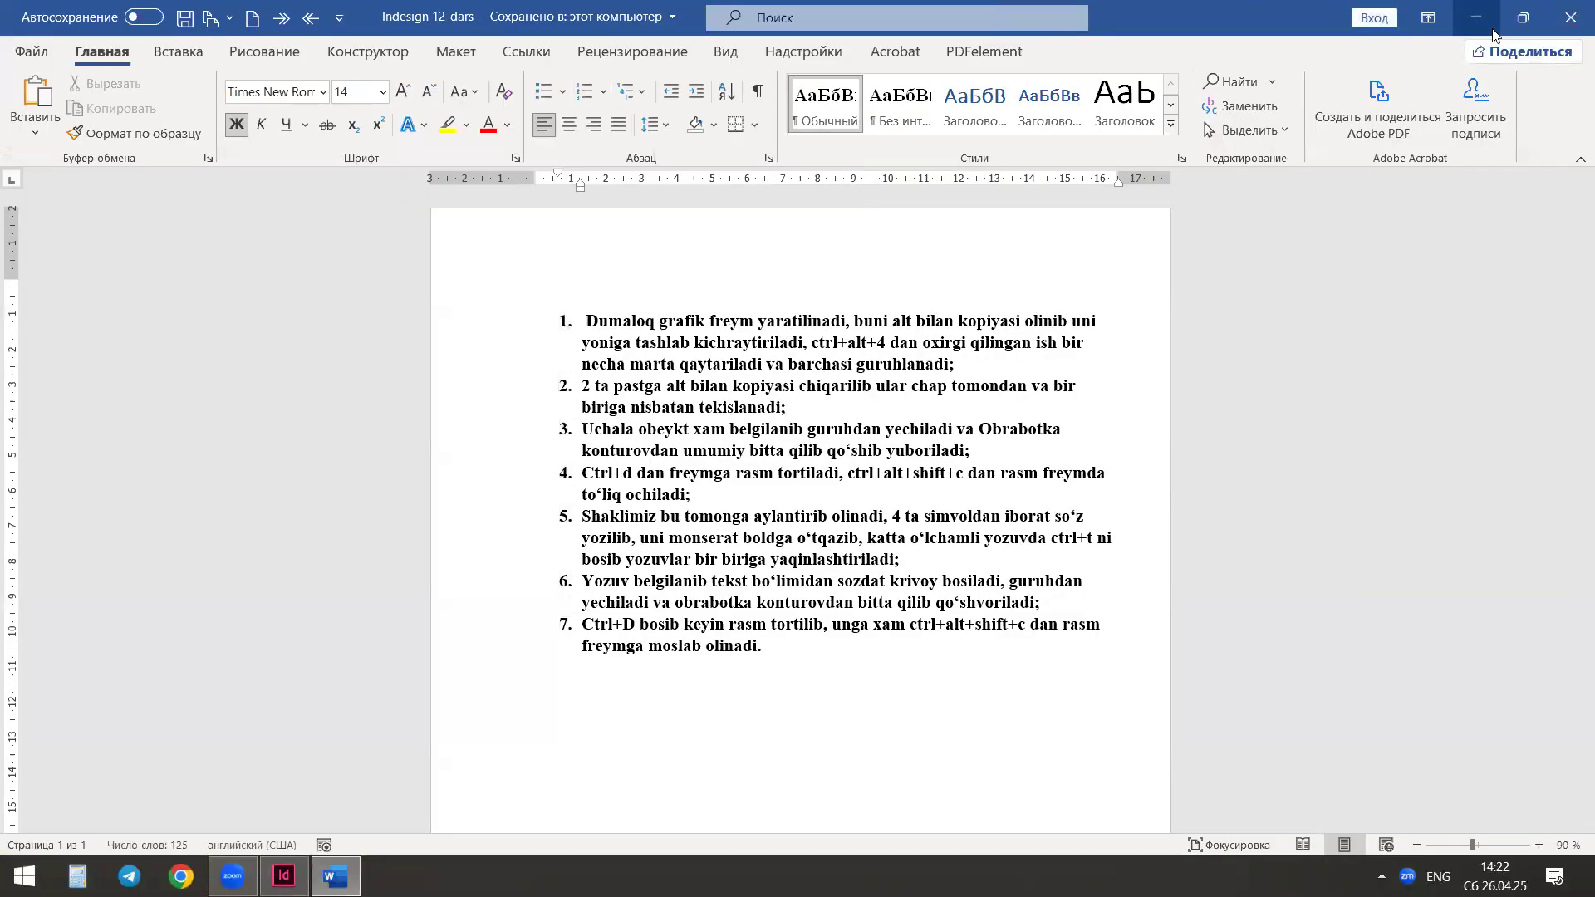
pyautogui.press('Delete')
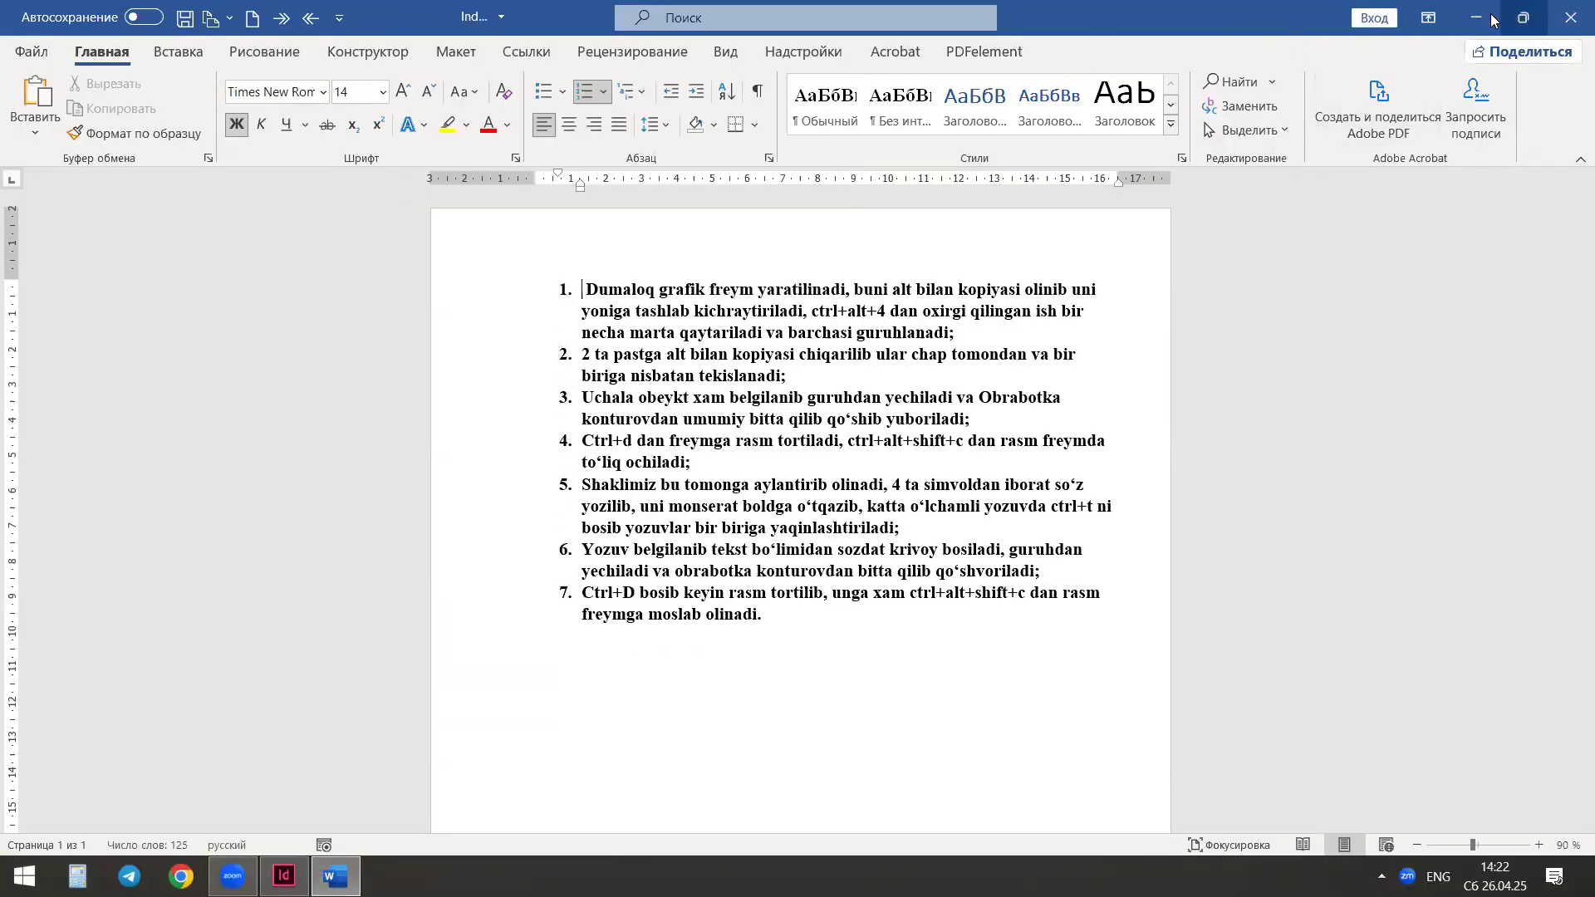
pyautogui.click(1468, 18)
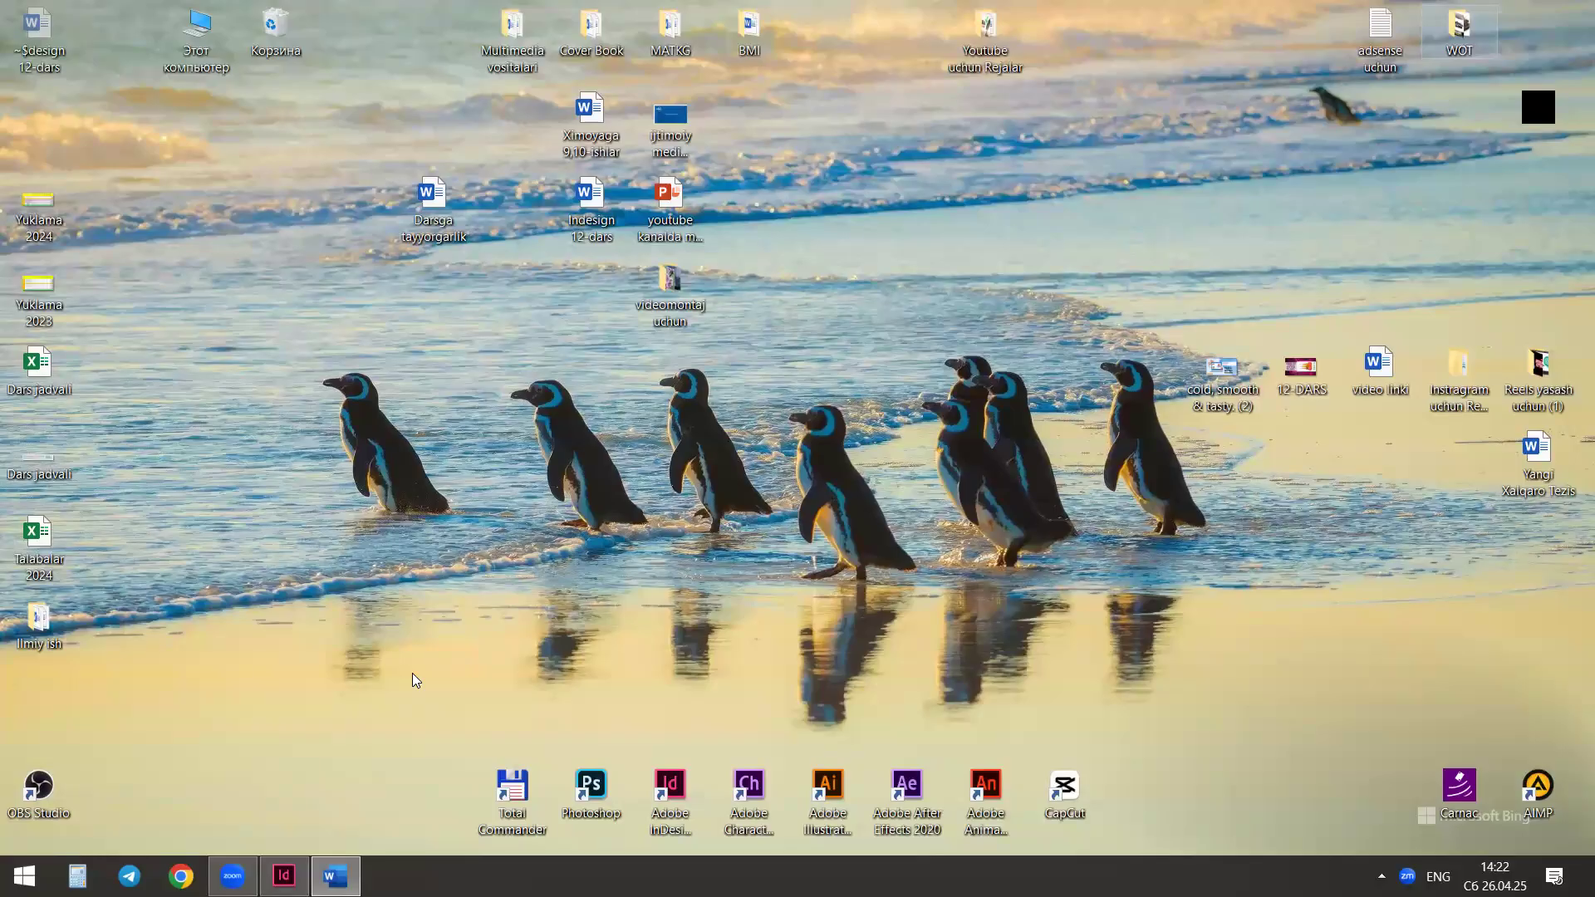
# Switch to InDesign and create a new one-page portrait document, 210 × 297 mm
pyautogui.hotkey('alt', 'Tab')
pyautogui.click(115, 295)
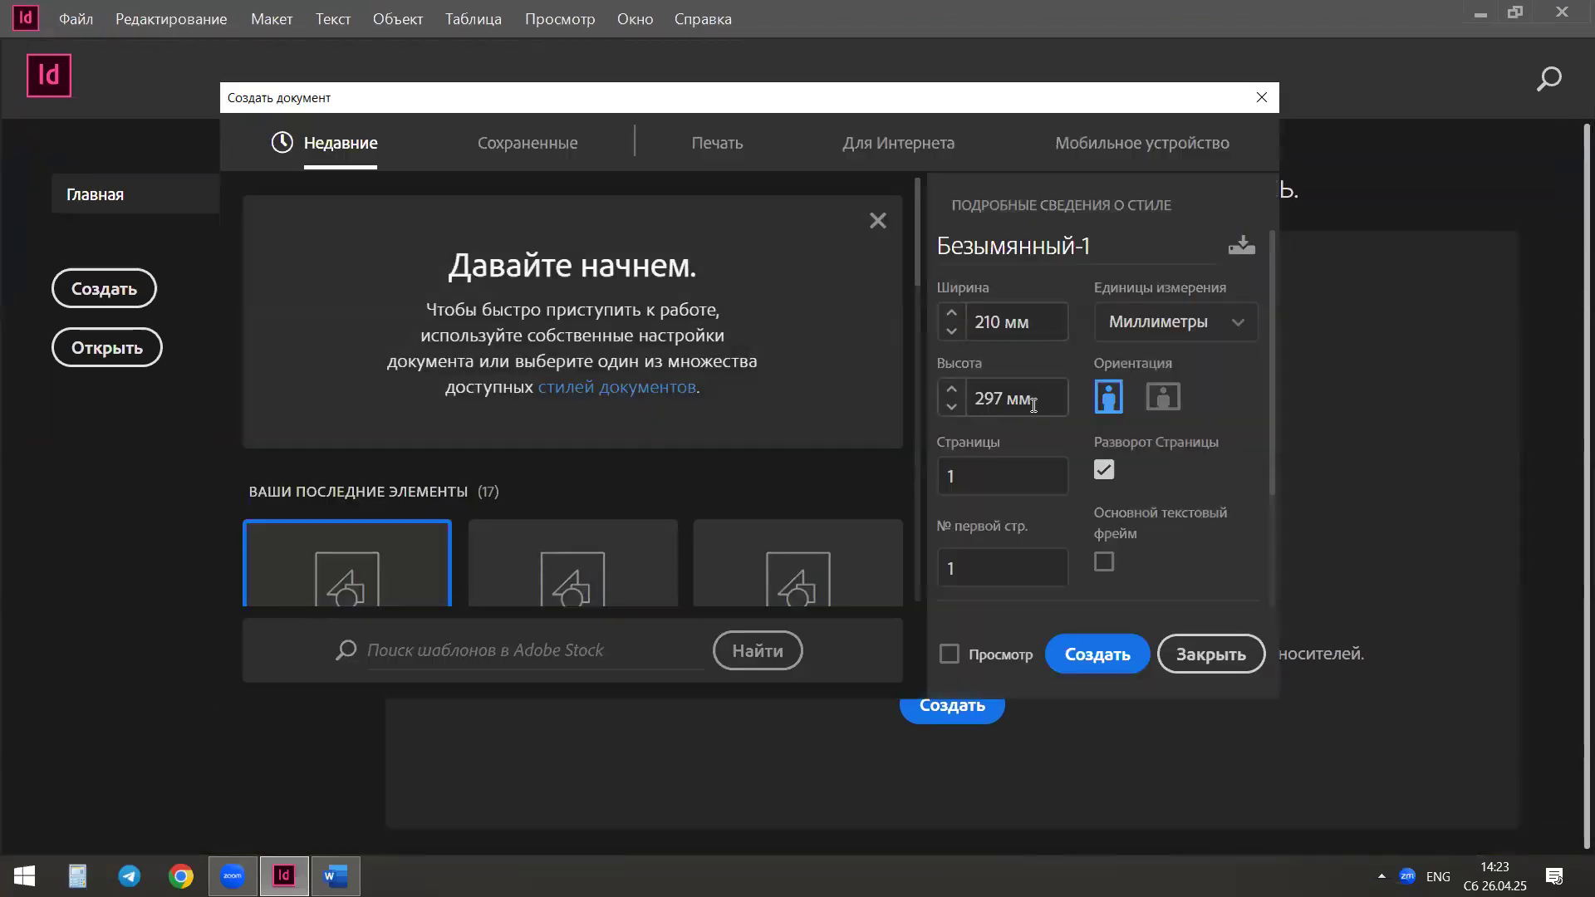
pyautogui.scroll(-3, 977, 488)
pyautogui.scroll(3, 1009, 475)
pyautogui.click(1090, 659)
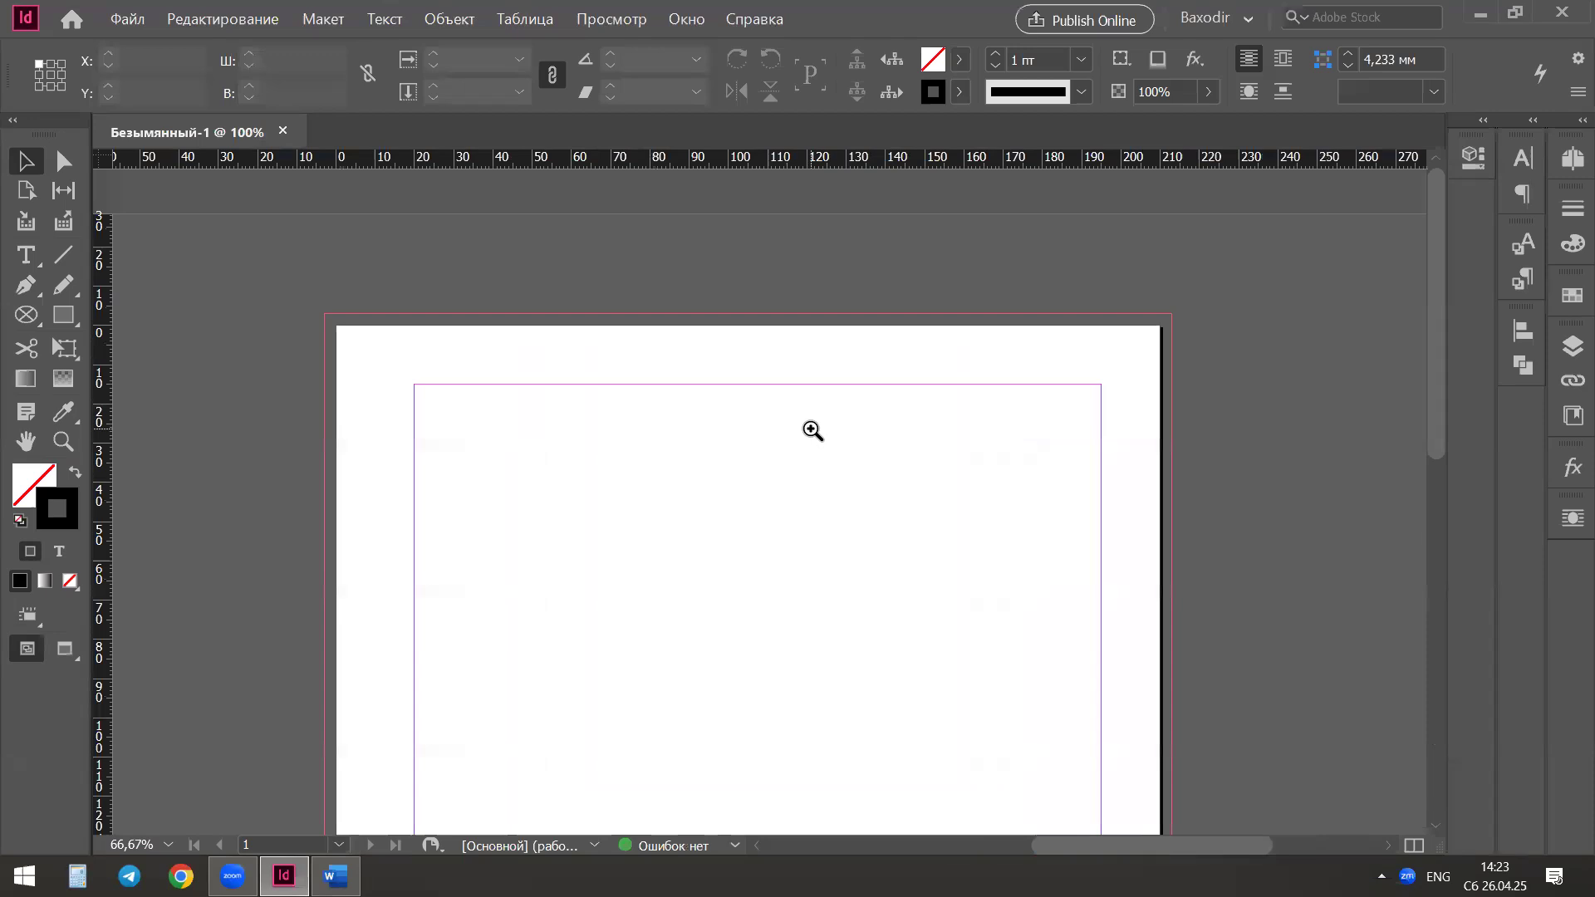
# Draw a circular graphic frame about 38 mm across near the page's upper-left margin corner with the Ellipse Frame tool
pyautogui.click(812, 430)
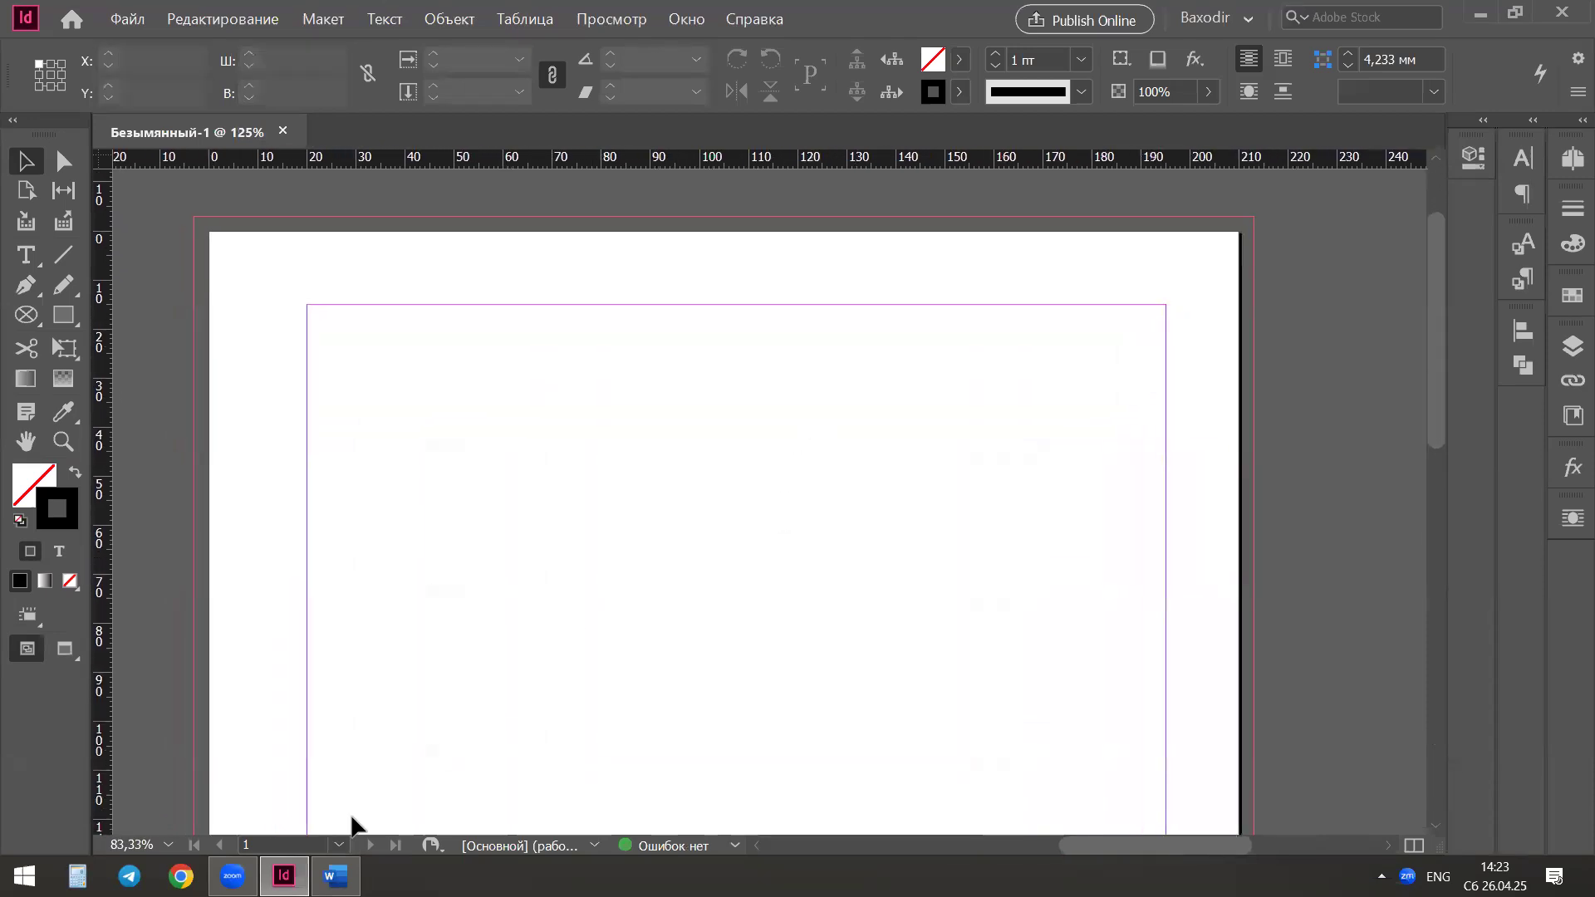
pyautogui.scroll(-1, 546, 450)
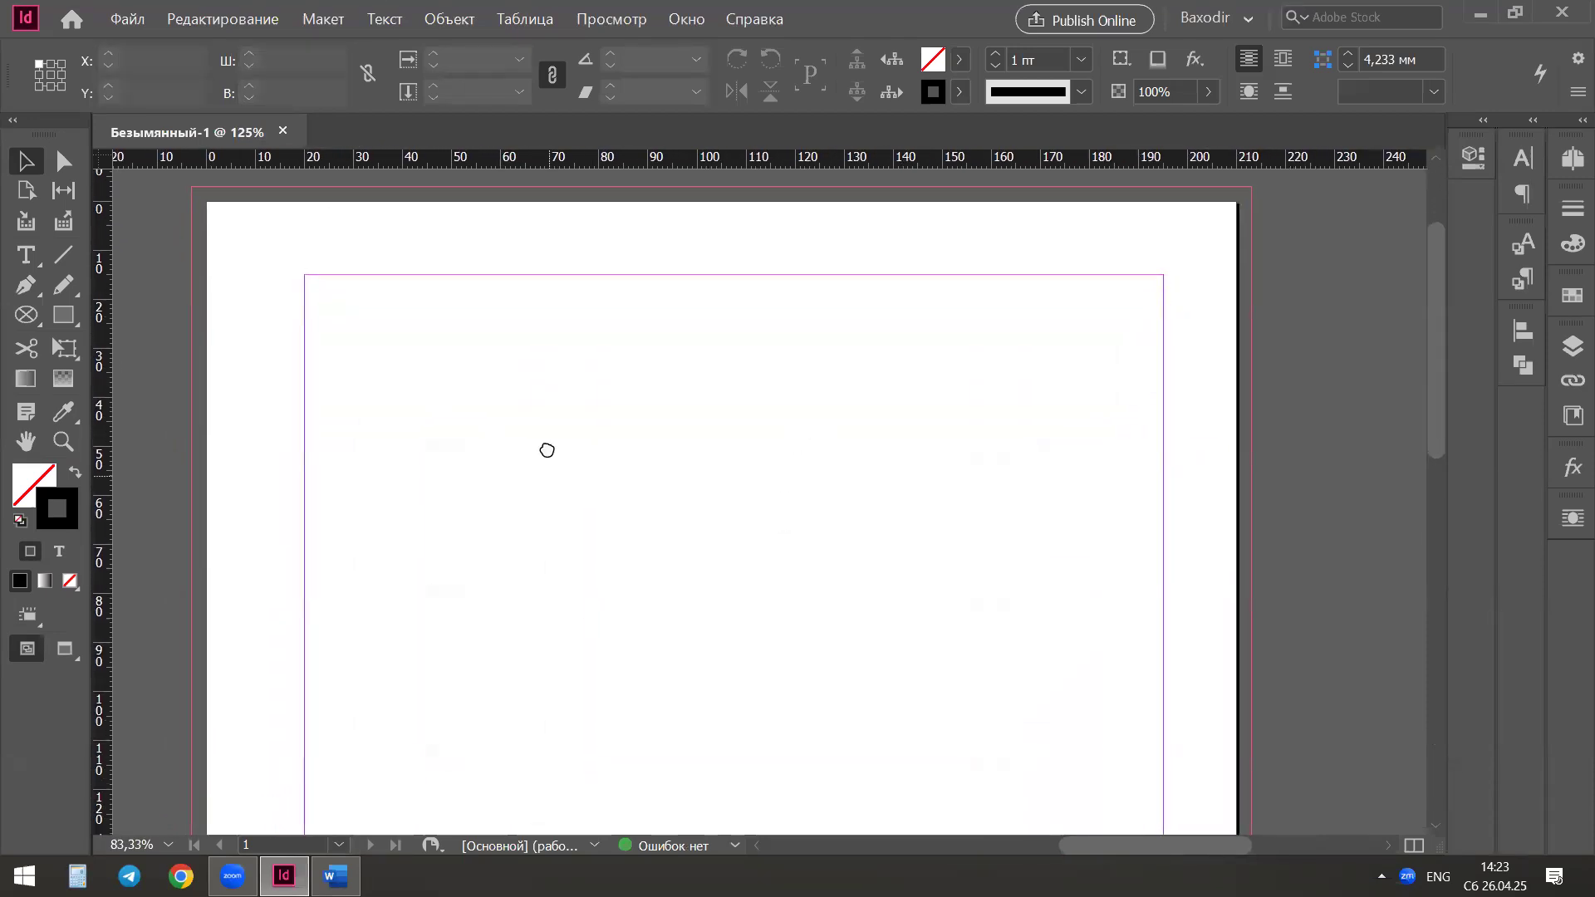
pyautogui.moveTo(26, 316); pyautogui.dragTo(117, 345)
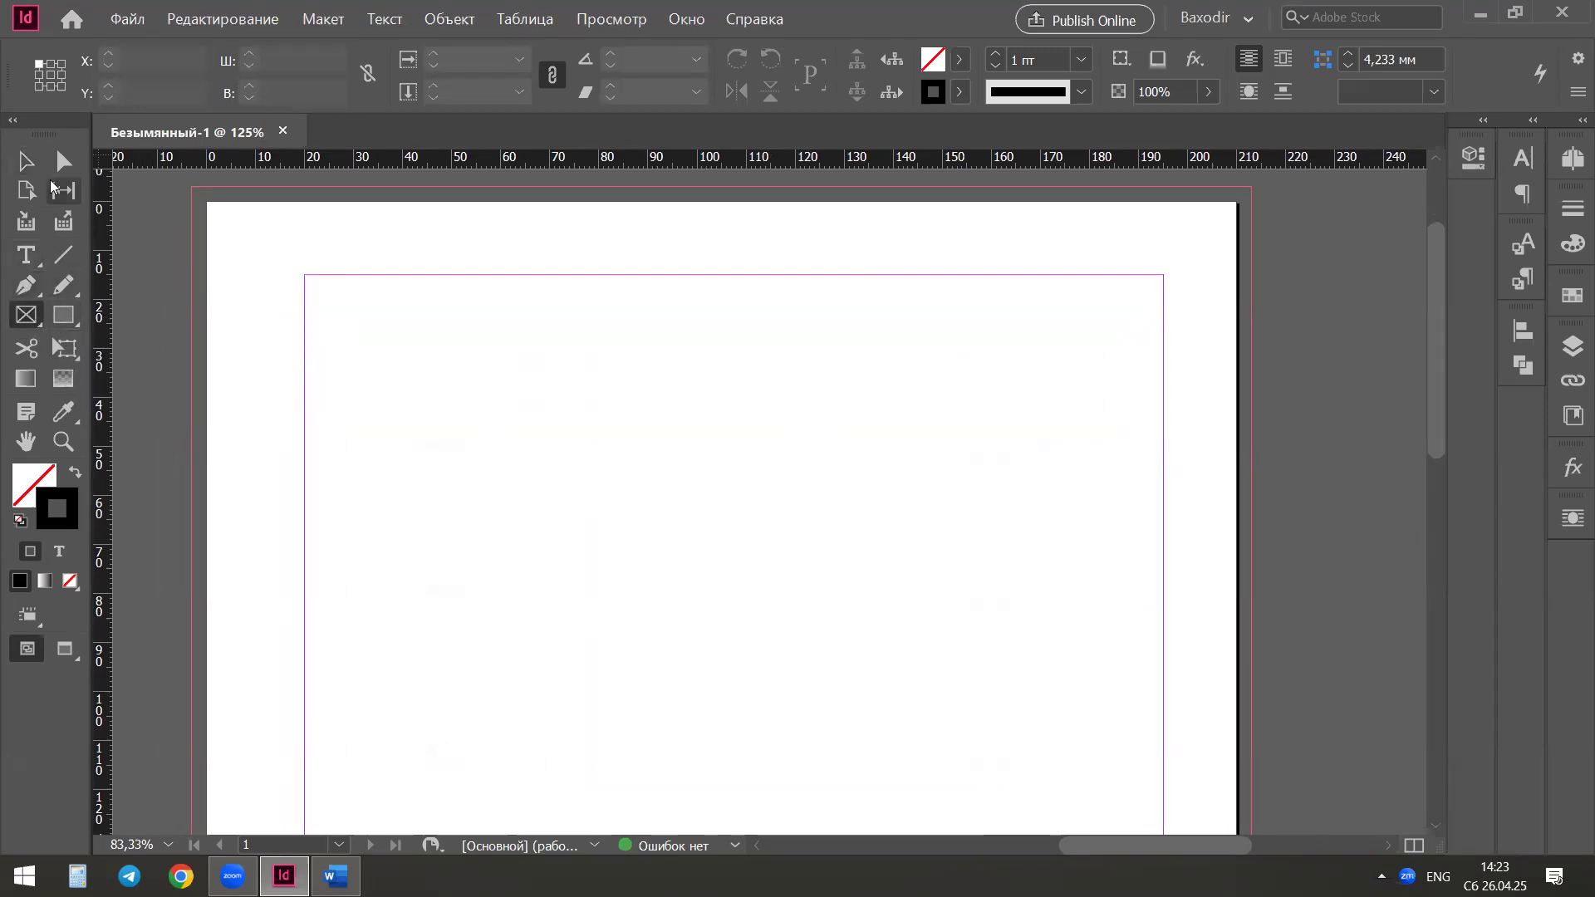
pyautogui.click(29, 327)
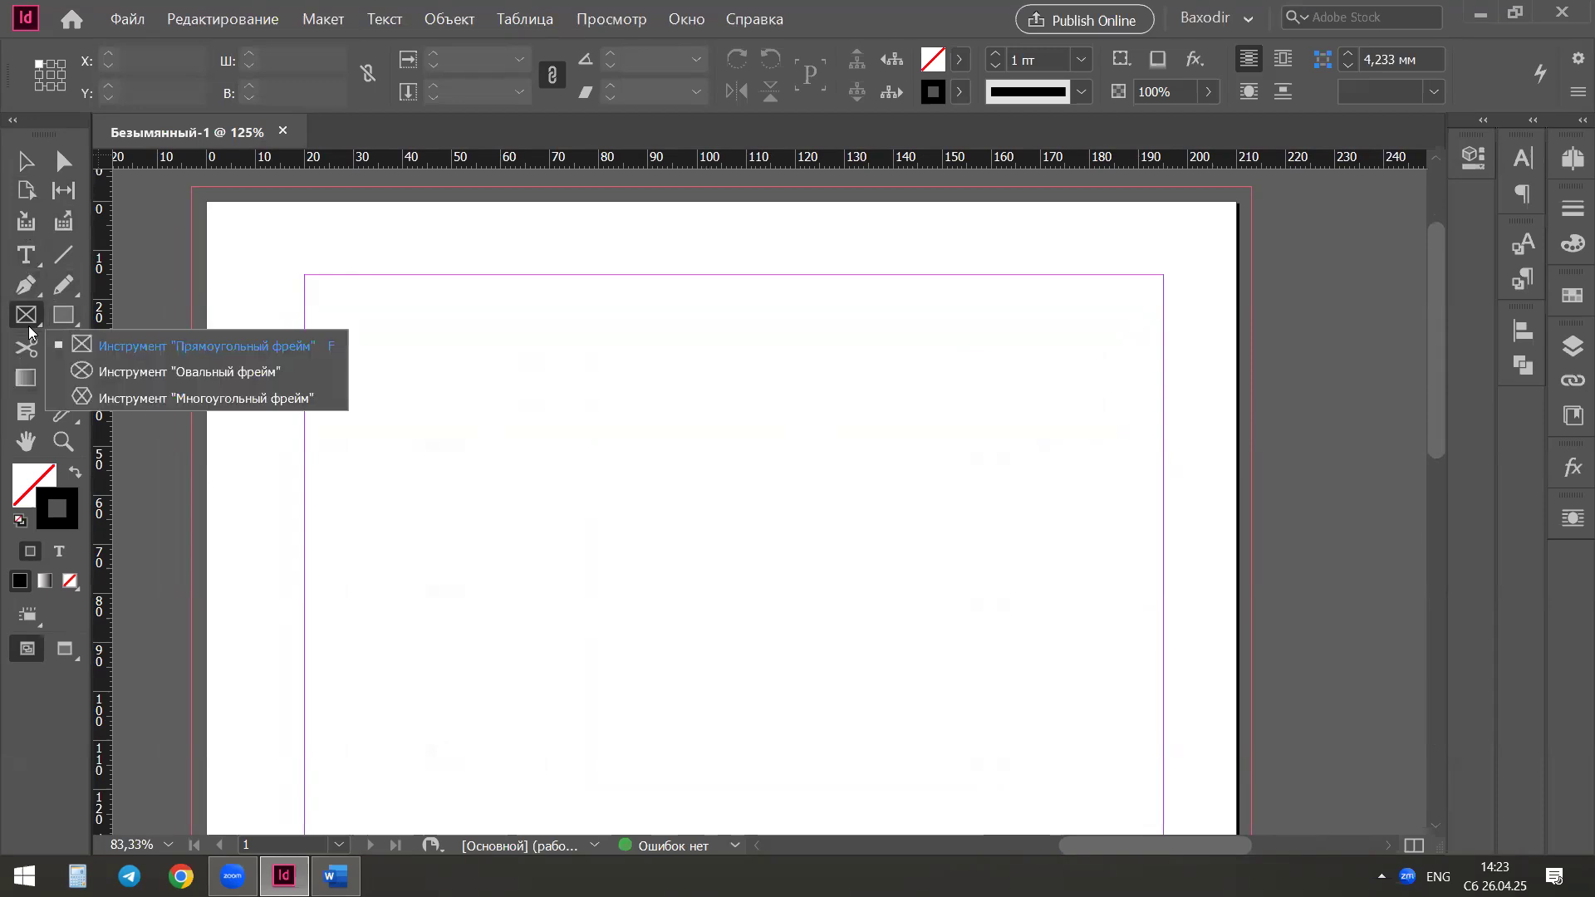
pyautogui.click(255, 373)
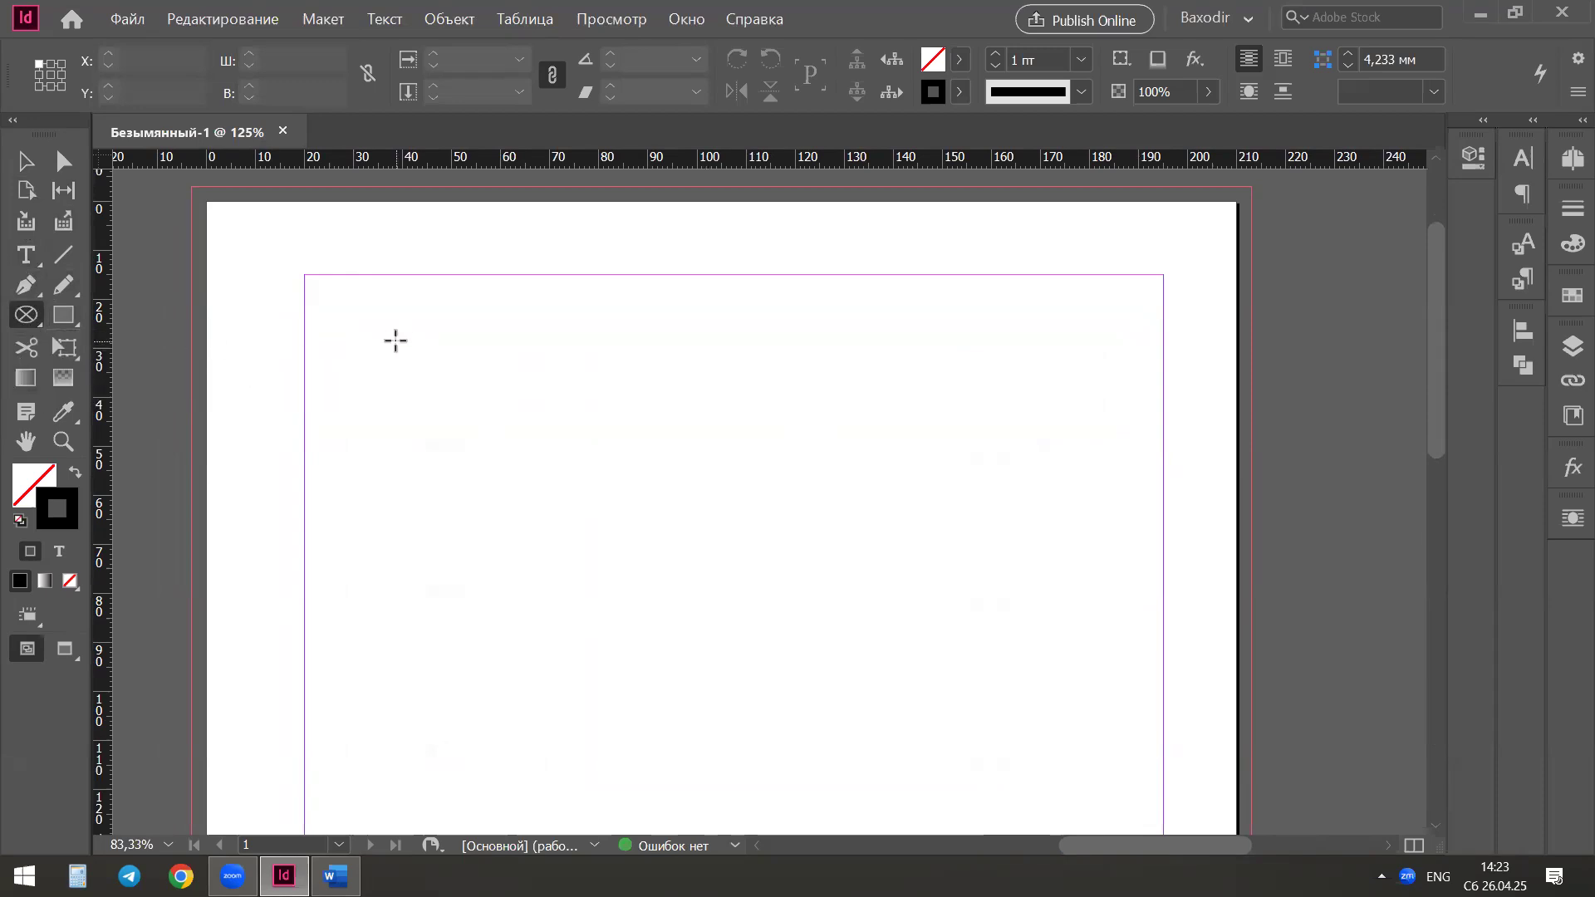
pyautogui.moveTo(354, 336); pyautogui.dragTo(541, 562)
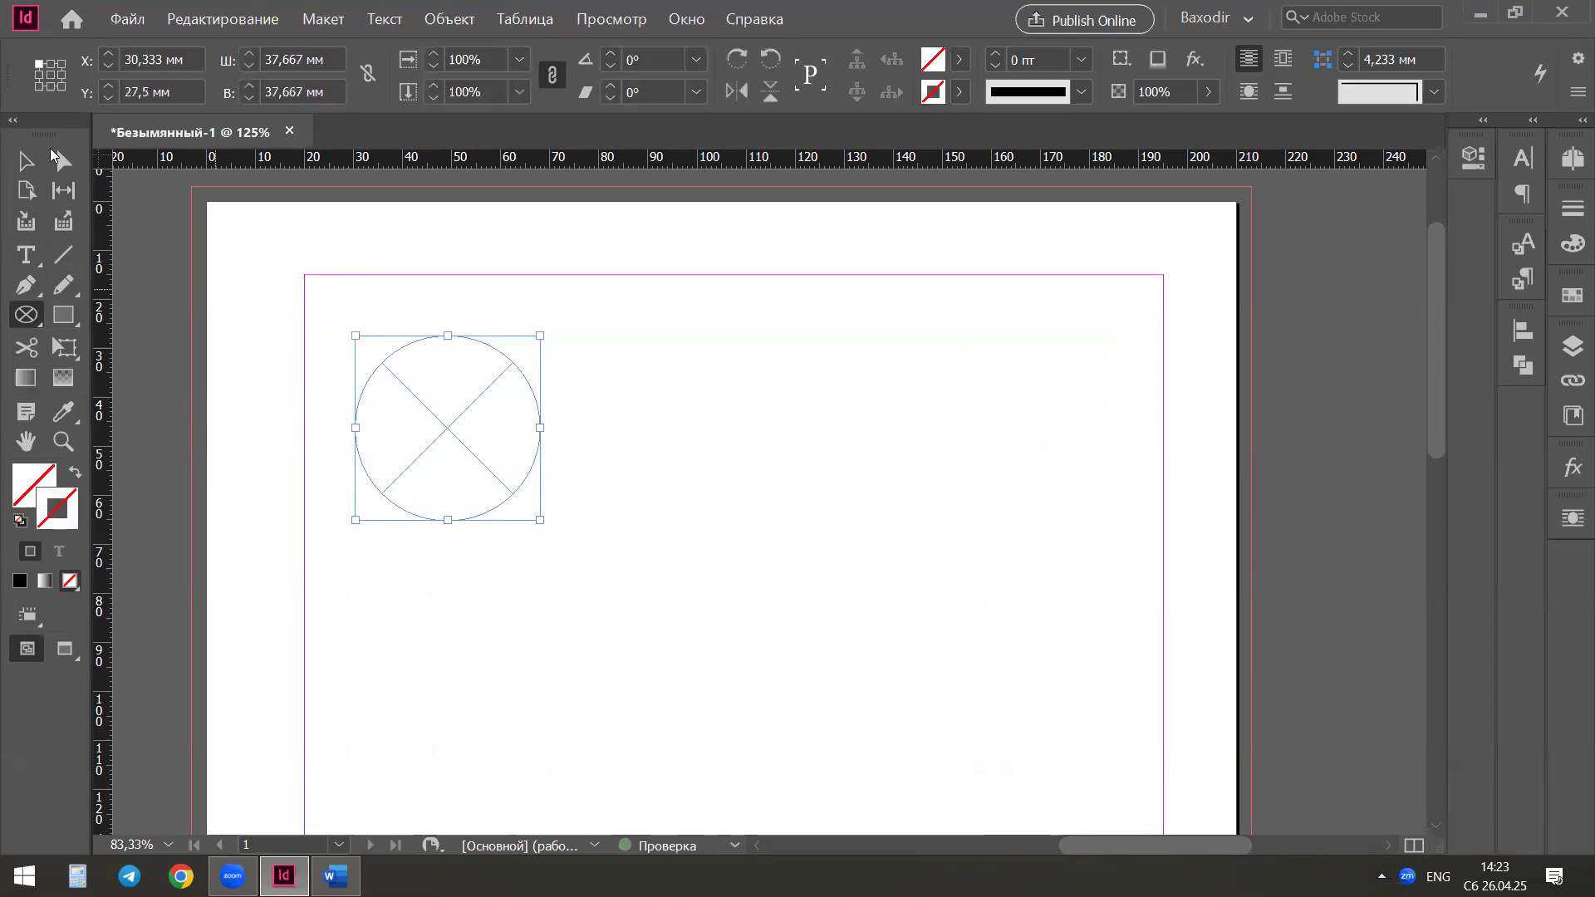
# Place a copy of the circular frame overlapping the original and shrink it about its center to about 28 mm
pyautogui.click(26, 161)
pyautogui.moveTo(441, 441); pyautogui.dragTo(480, 402)
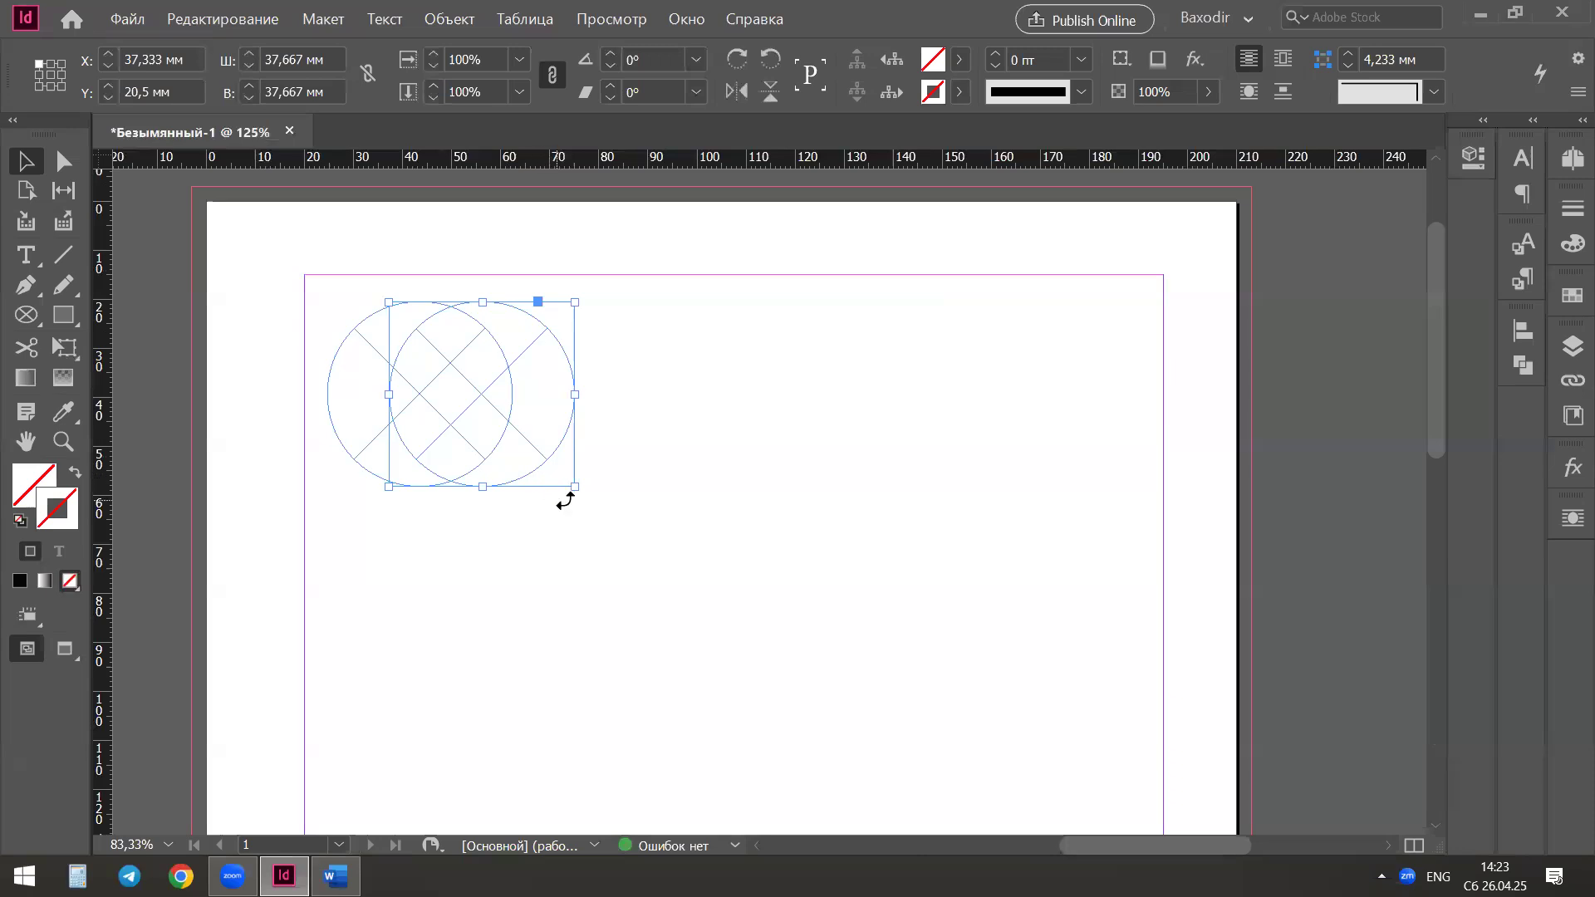
pyautogui.press('alt')
pyautogui.moveTo(579, 490); pyautogui.dragTo(548, 446)
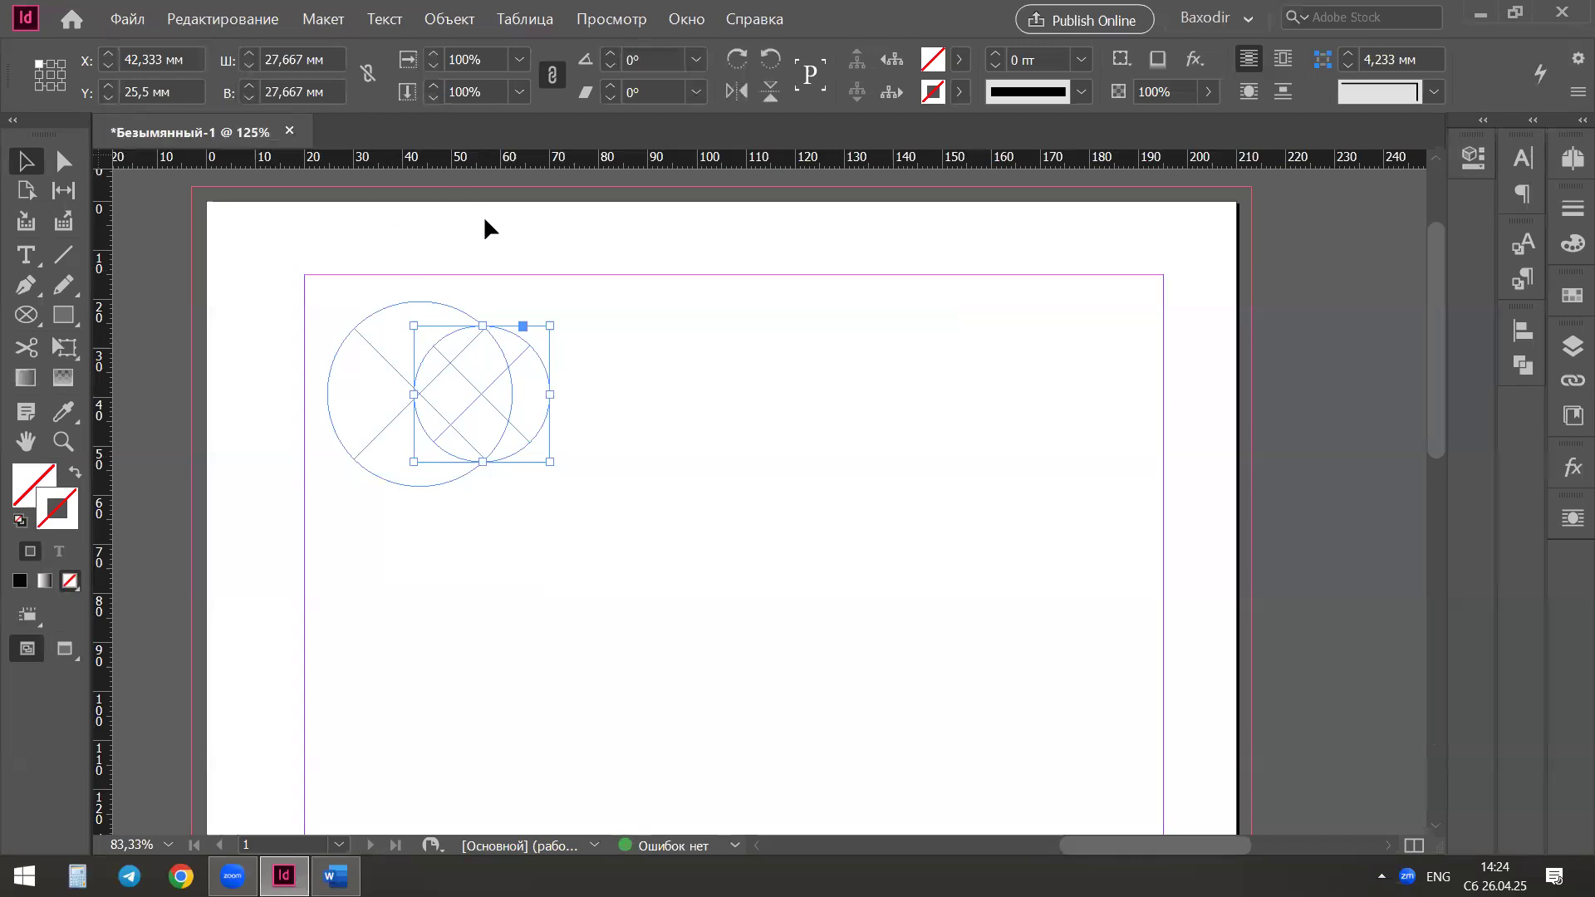
# Try Transform Sequence Again on the smaller circle to produce another reduced copy
pyautogui.click(431, 23)
pyautogui.moveTo(322, 23)
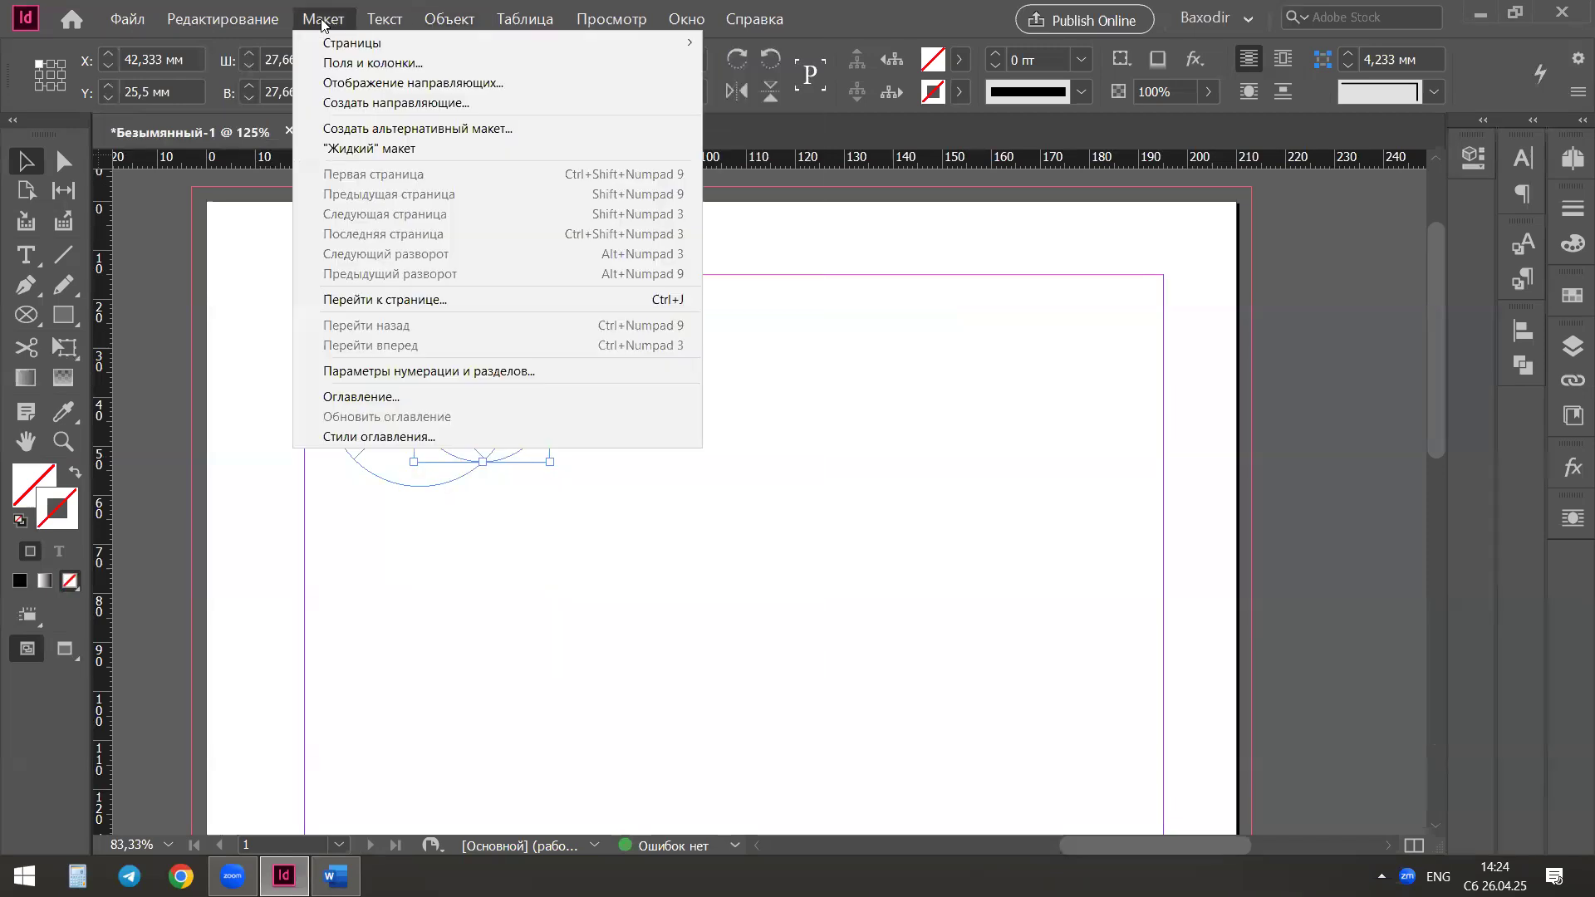
pyautogui.moveTo(266, 25)
pyautogui.moveTo(464, 27)
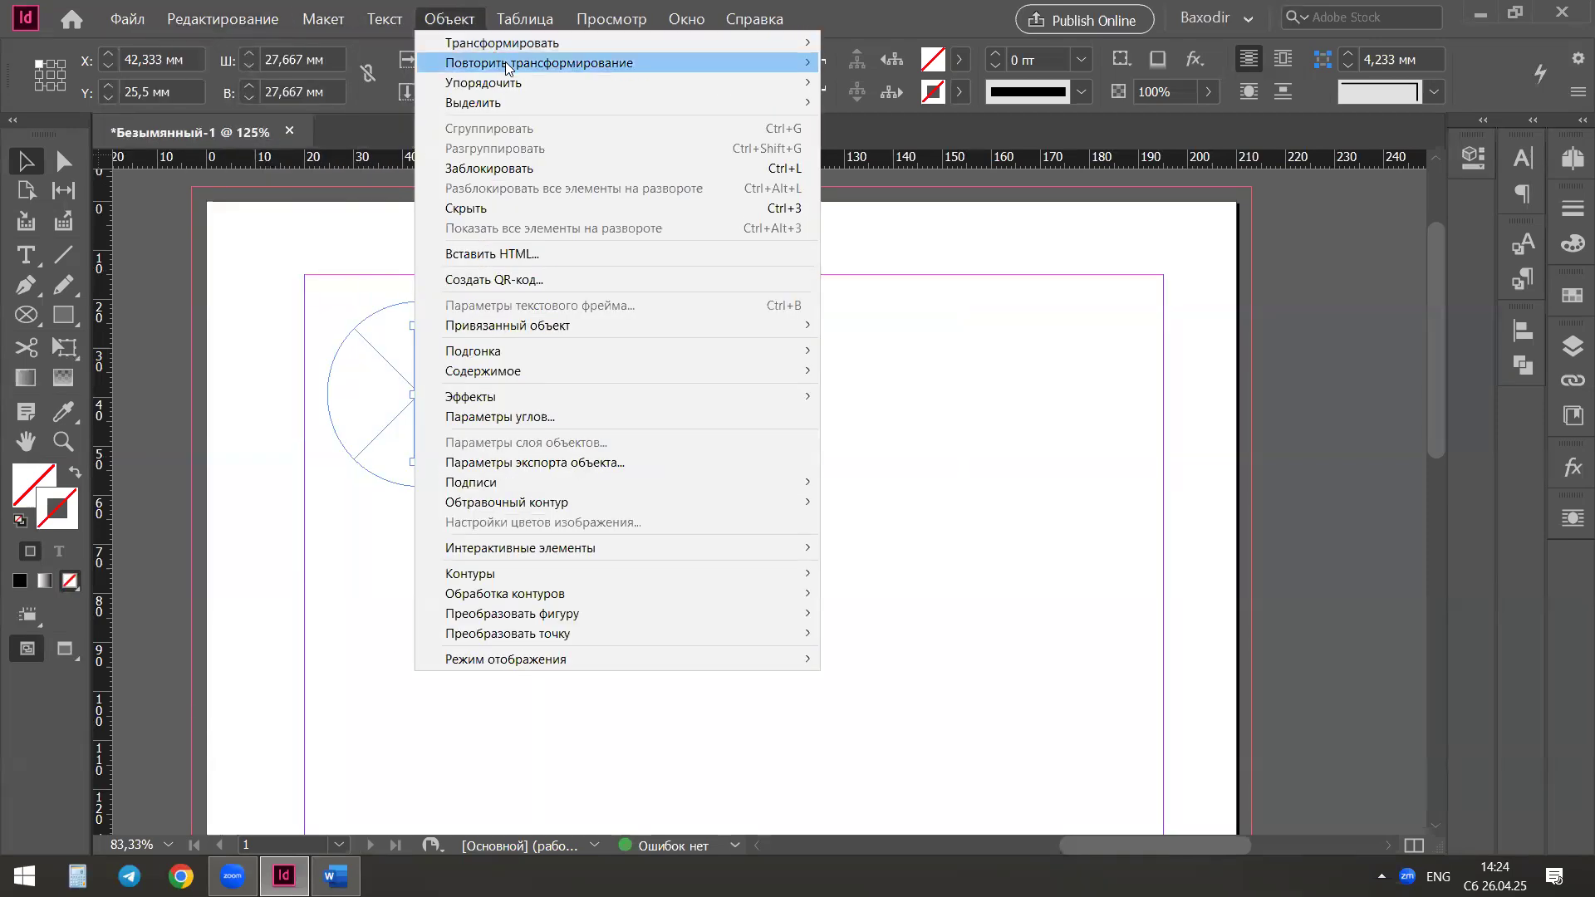
pyautogui.moveTo(506, 67)
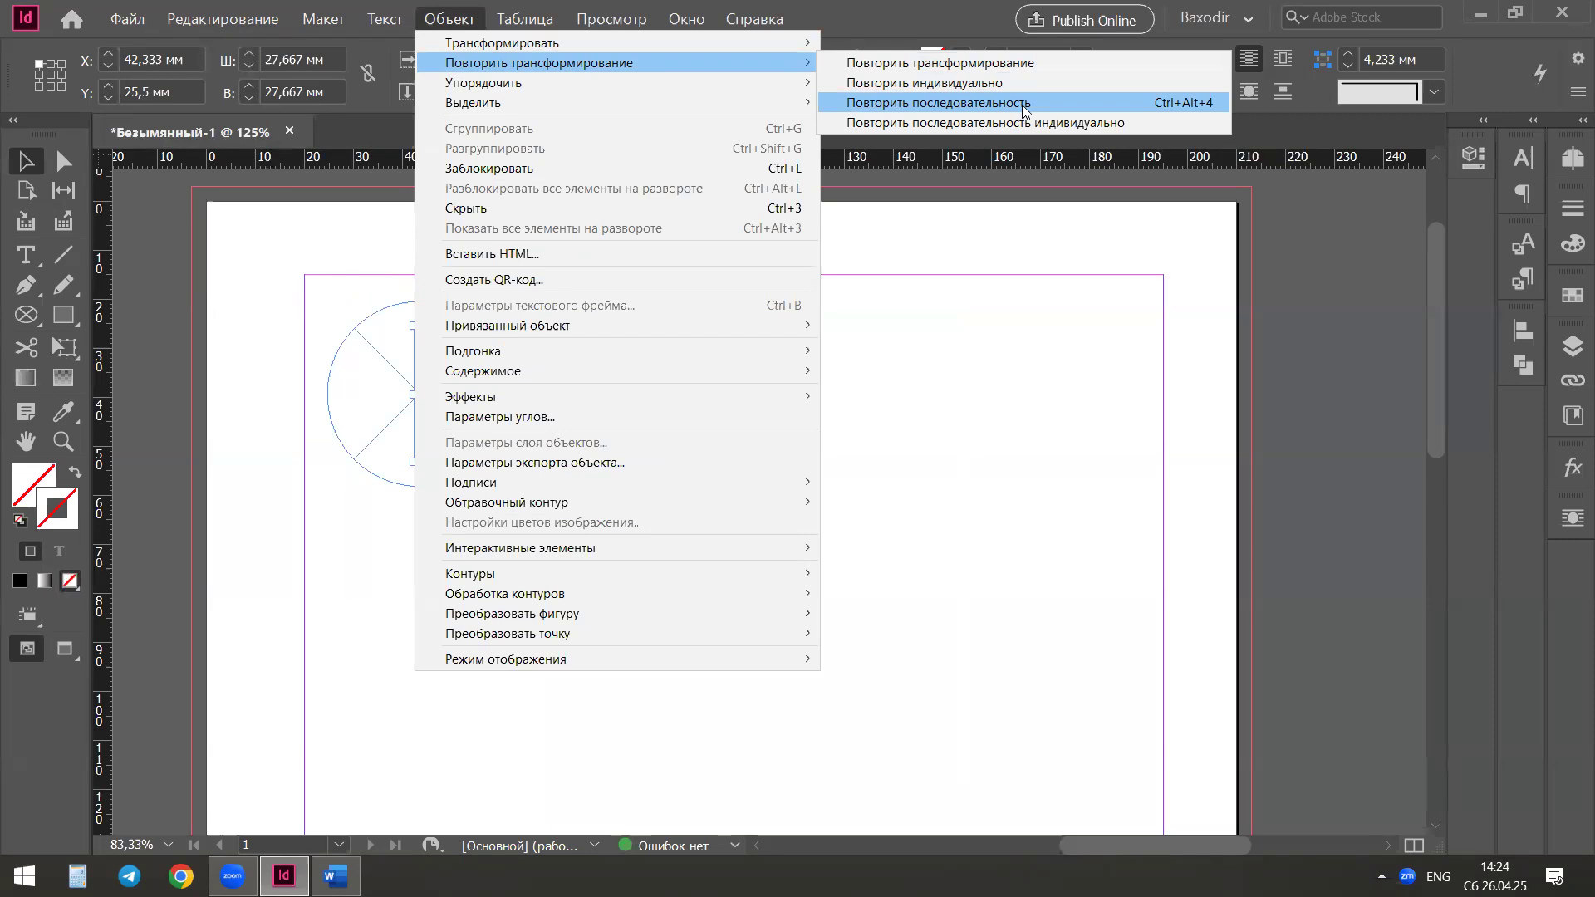
pyautogui.click(1209, 106)
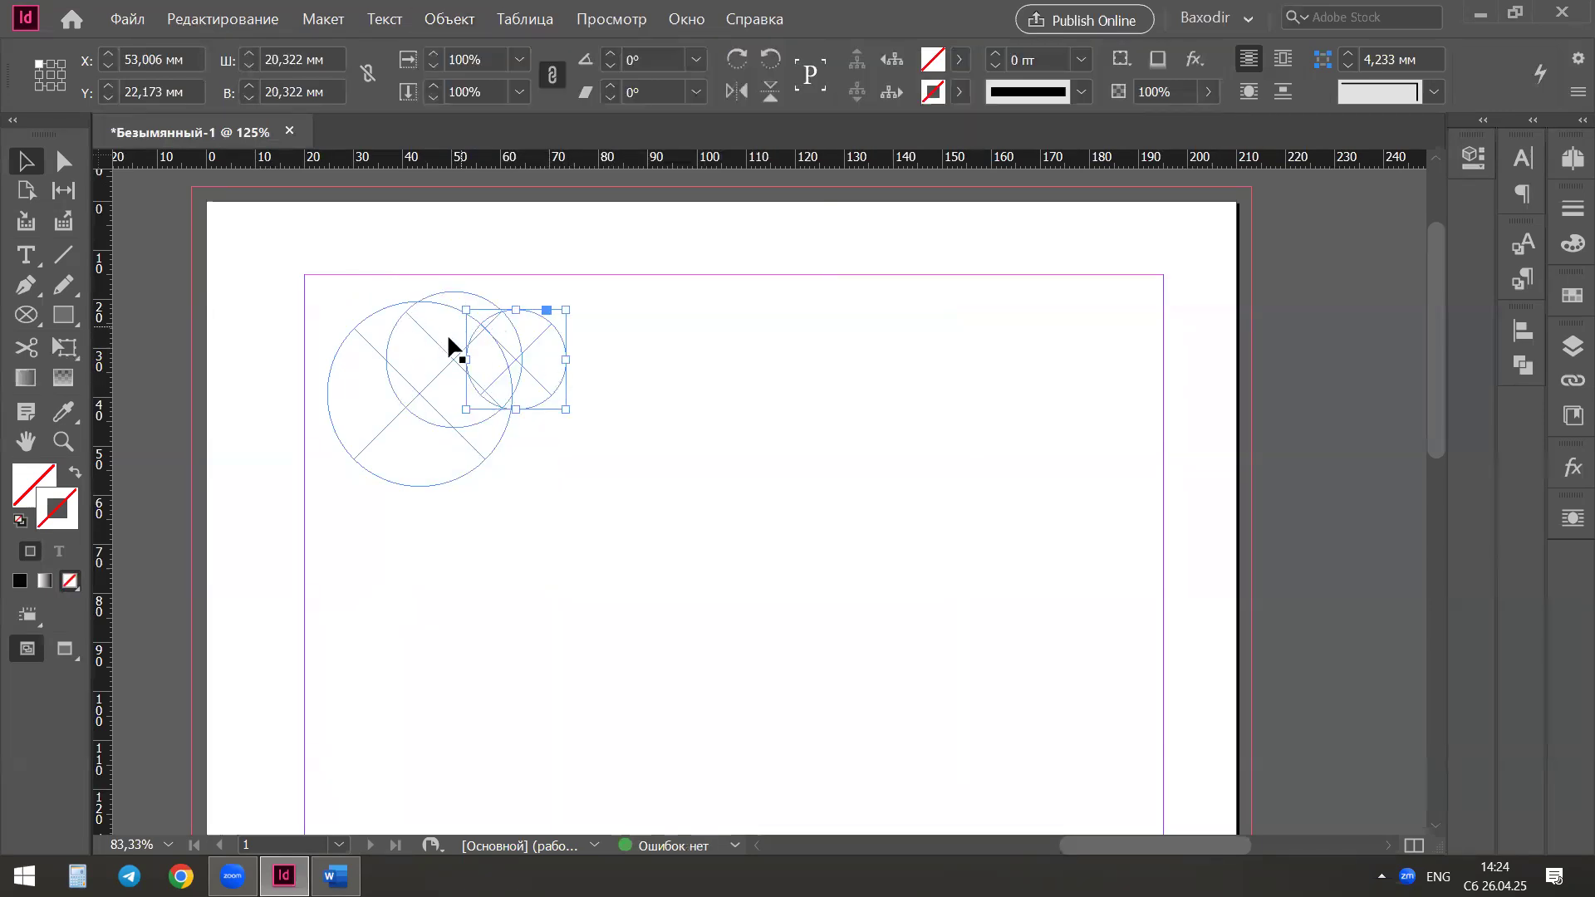
# Undo the repeated transformation and delete the smaller circle, leaving only the large circular frame
pyautogui.hotkey('ctrl', 'z')
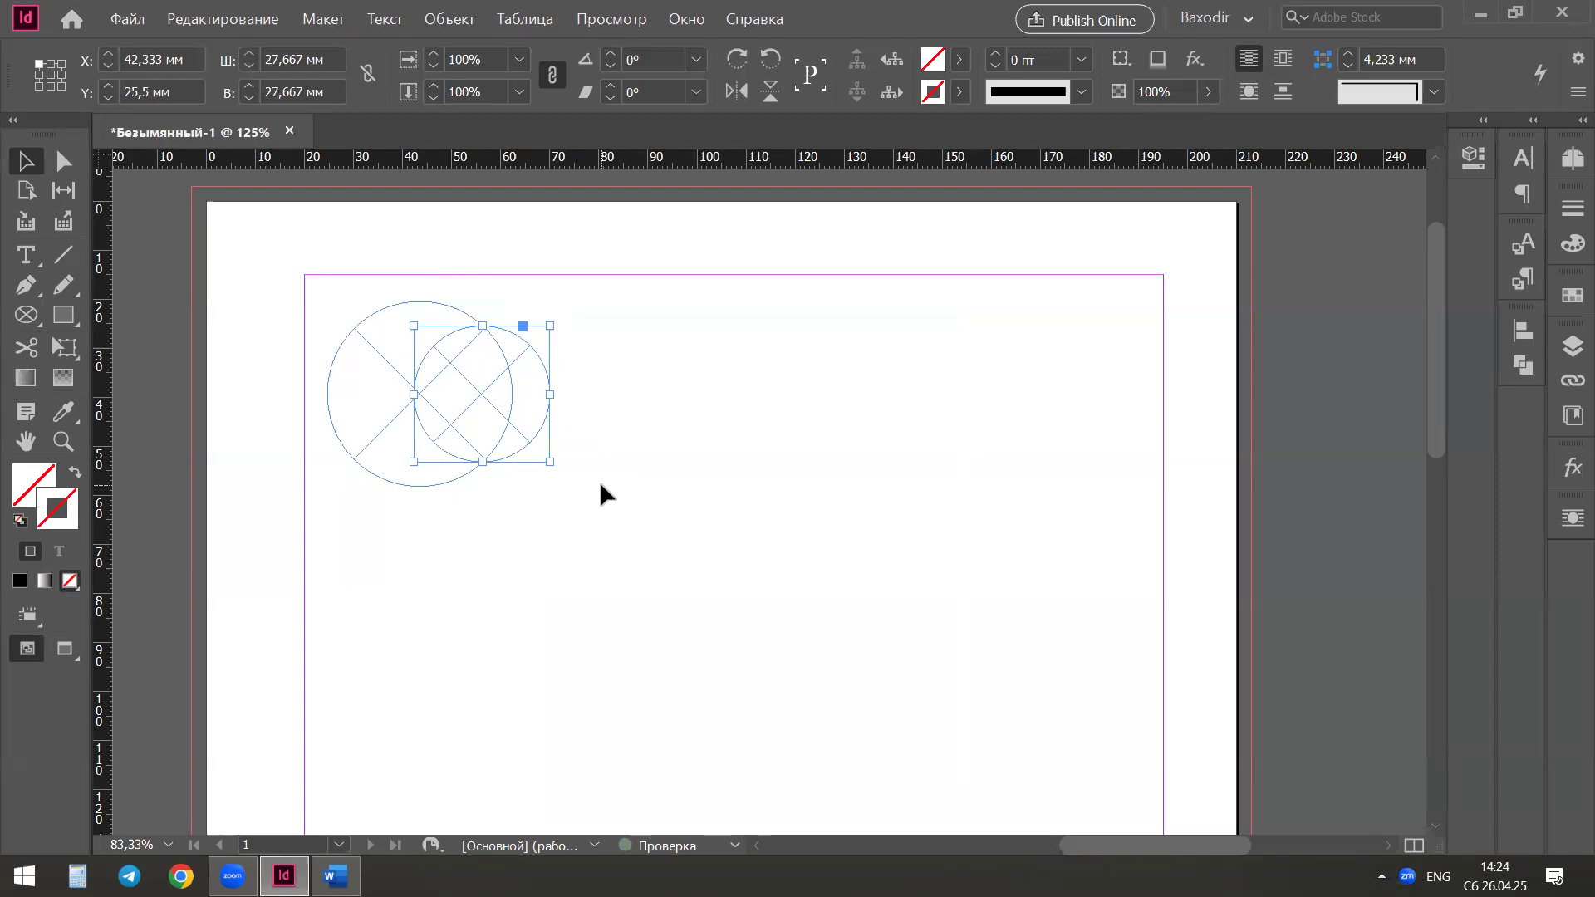
pyautogui.moveTo(589, 339); pyautogui.dragTo(534, 520)
pyautogui.press('Delete')
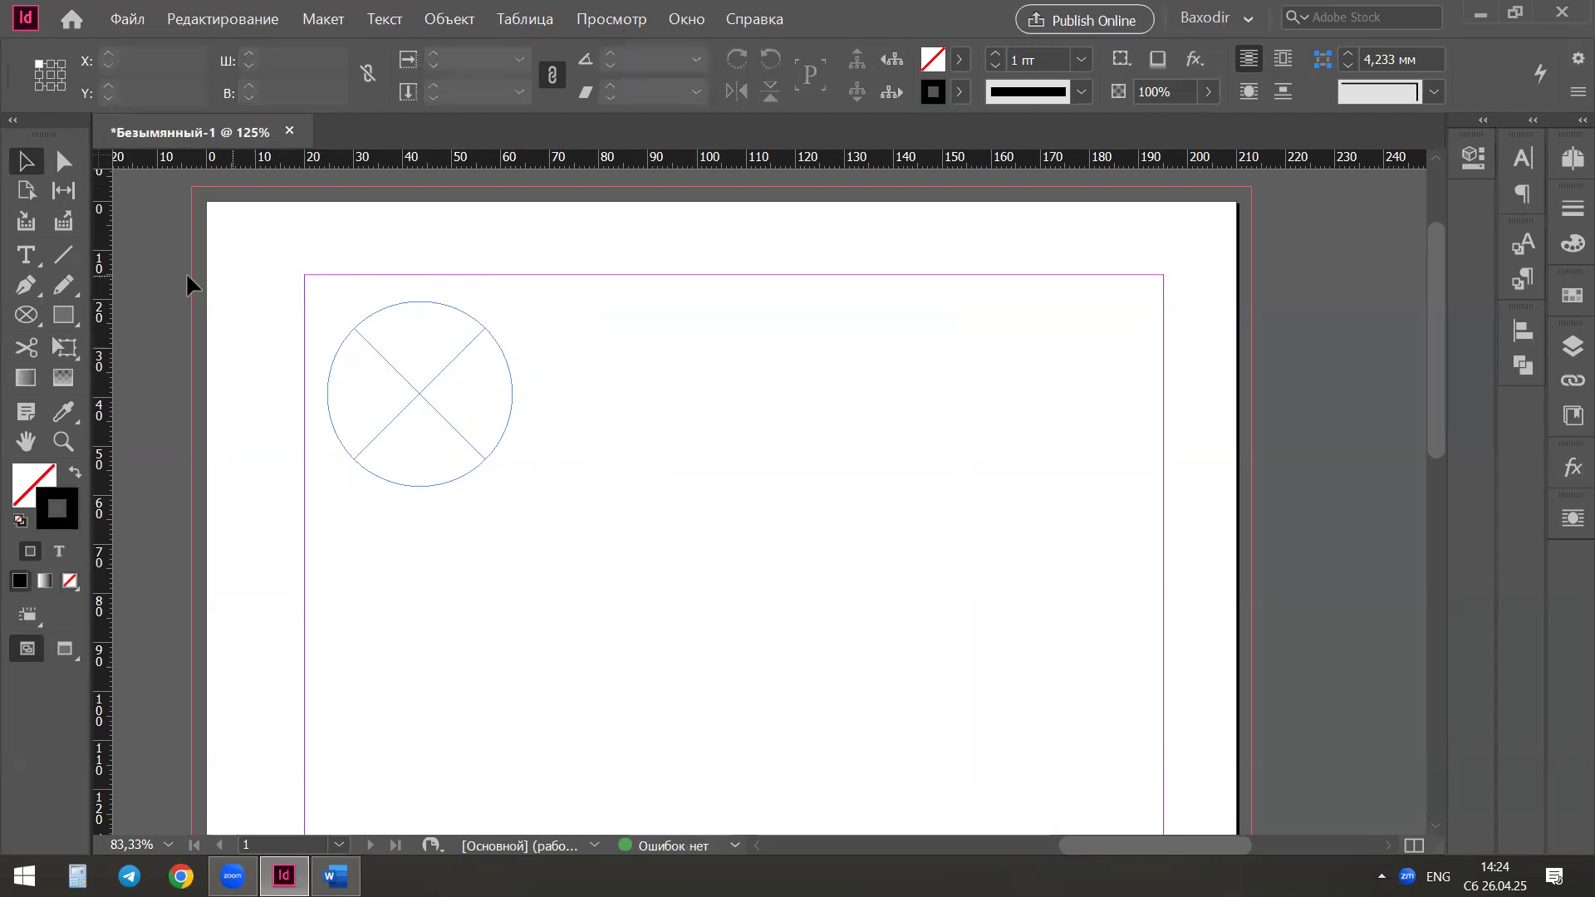
# Duplicate the large circular frame horizontally beside the original and shrink the copy about its center to about 25 mm
pyautogui.click(429, 434)
pyautogui.moveTo(416, 391); pyautogui.dragTo(475, 396)
pyautogui.moveTo(573, 487); pyautogui.dragTo(542, 456)
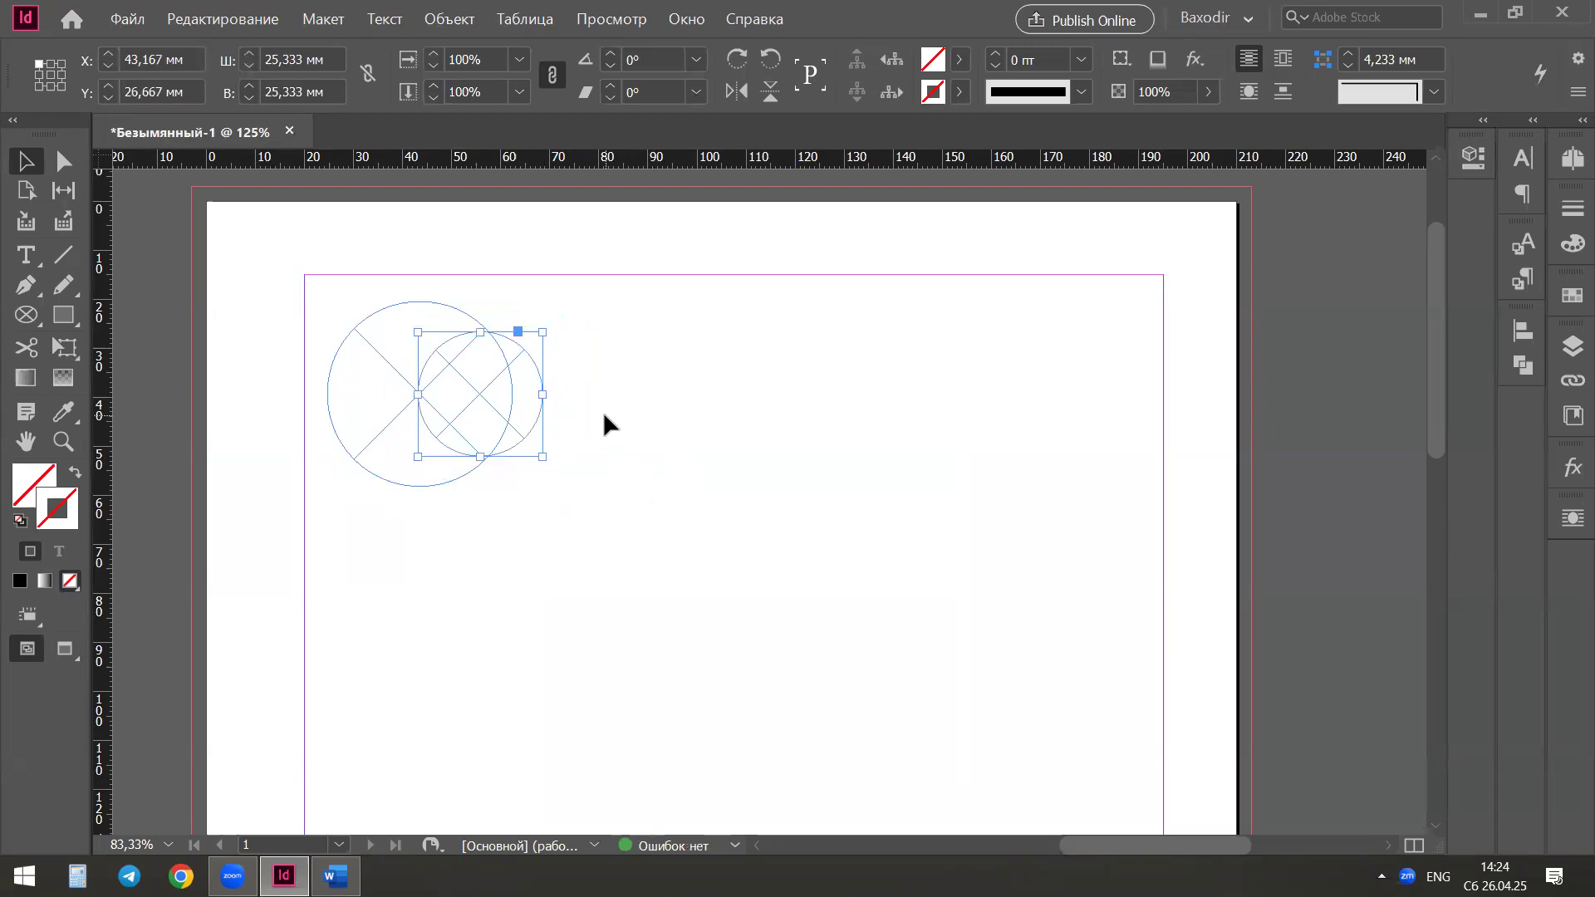
# Repeat the copy-and-shrink transform sequence eight times to build a horizontal row of ten diminishing circles, and deselect everything
pyautogui.hotkey('ctrl', 'alt', '4')
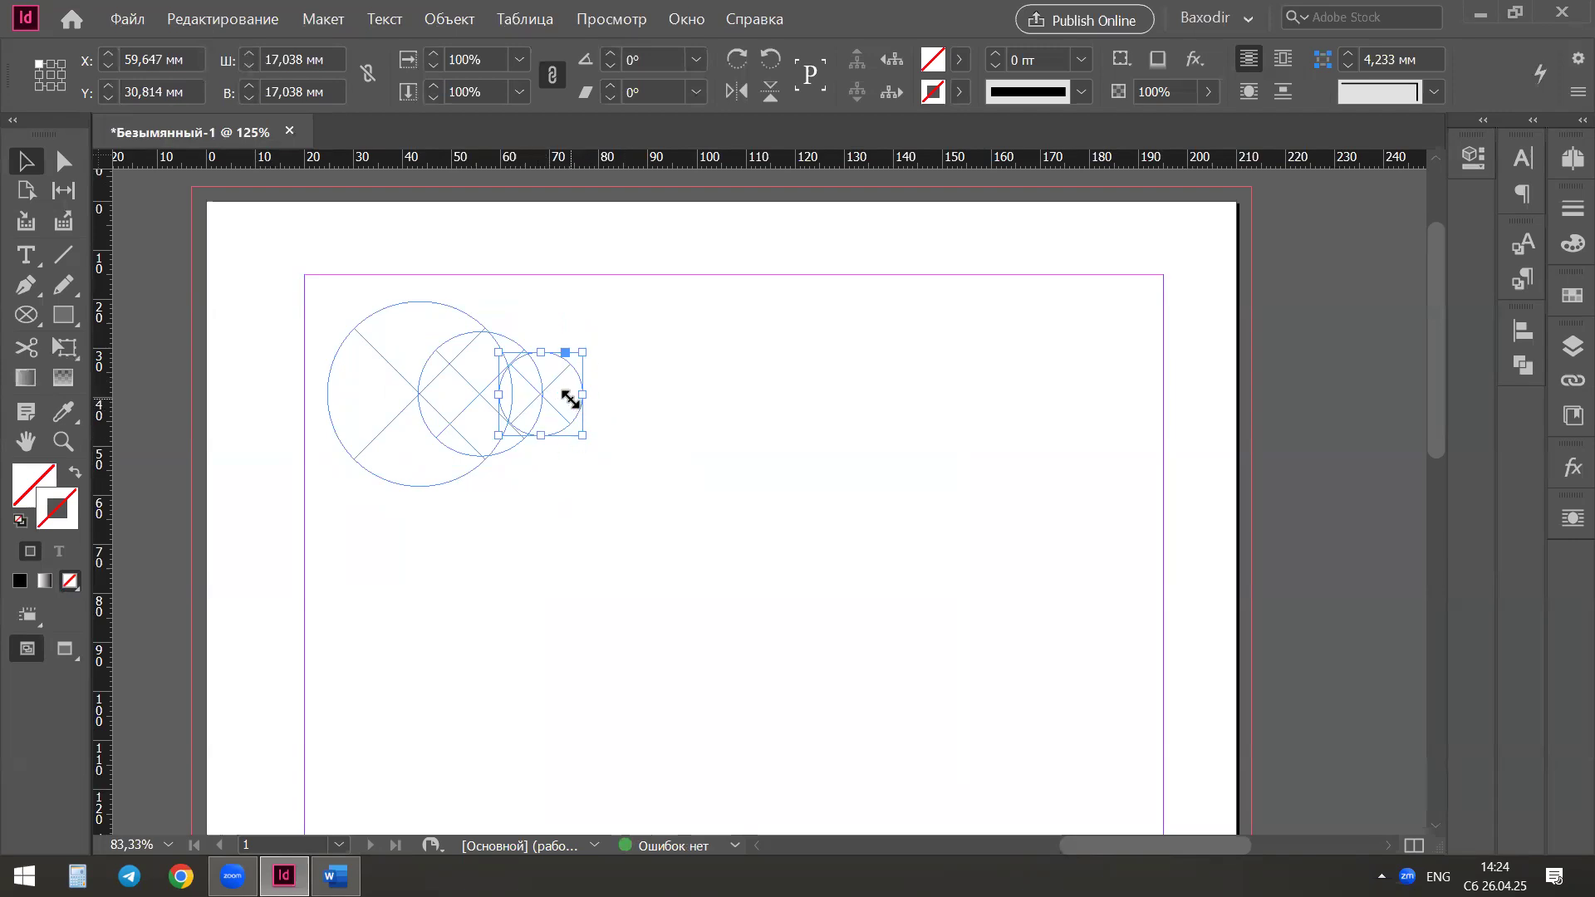
pyautogui.hotkey('ctrl', 'alt', '4')
pyautogui.hotkey('ctrl', 'alt', '4')
pyautogui.hotkey('ctrl', 'alt', '4')
pyautogui.hotkey('ctrl', 'alt', '4')
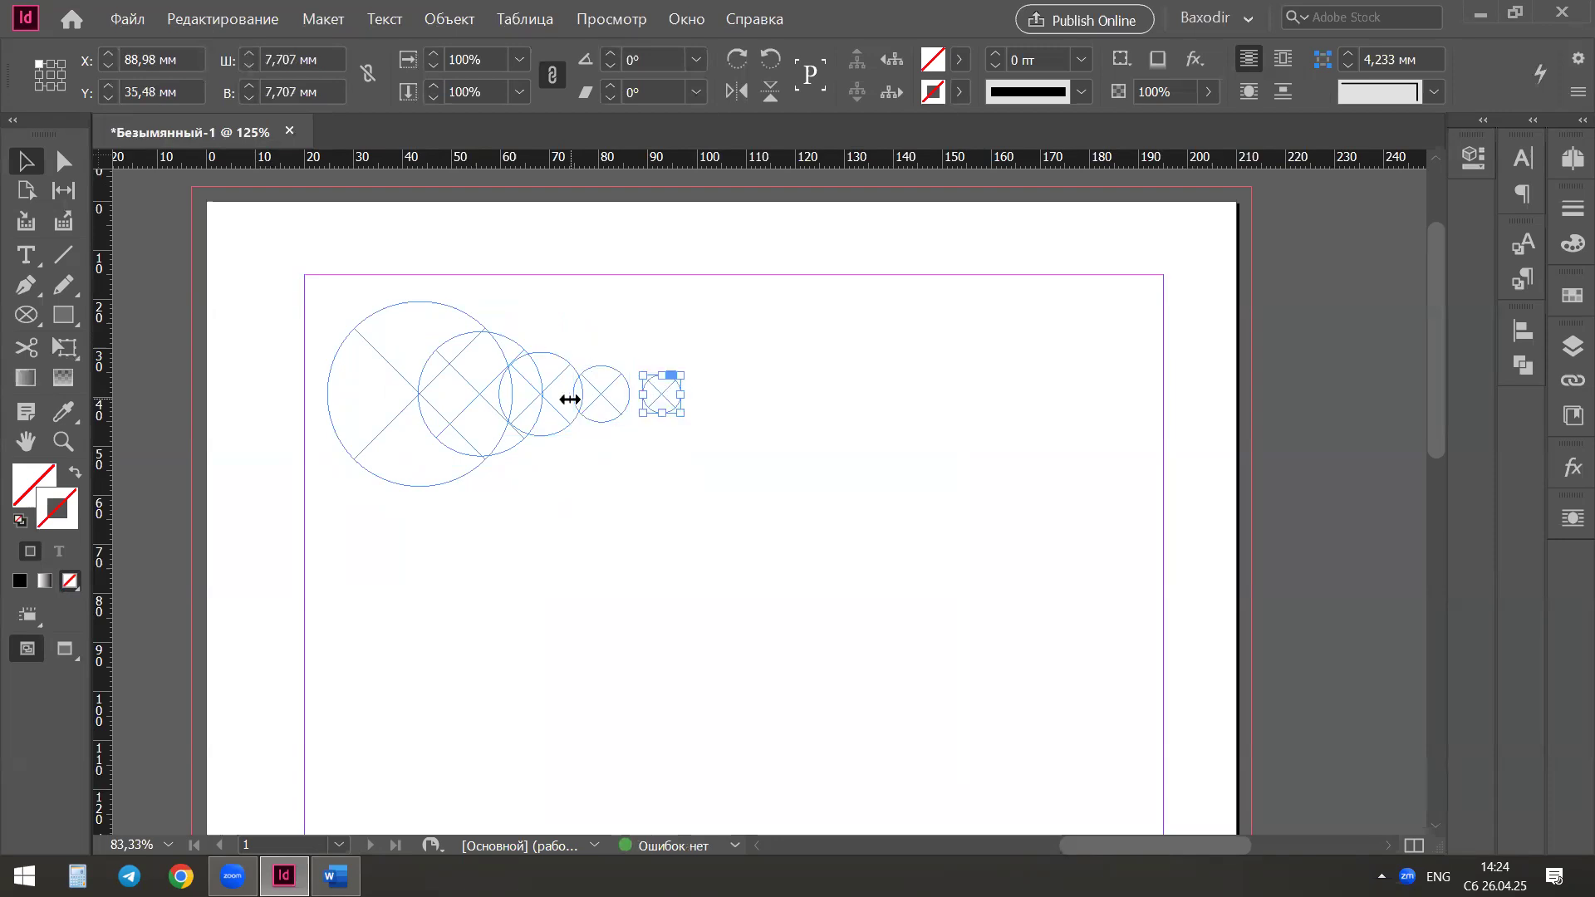
pyautogui.hotkey('ctrl', 'alt', '4')
pyautogui.hotkey('ctrl', 'alt', '4')
pyautogui.hotkey('ctrl', 'alt', '4')
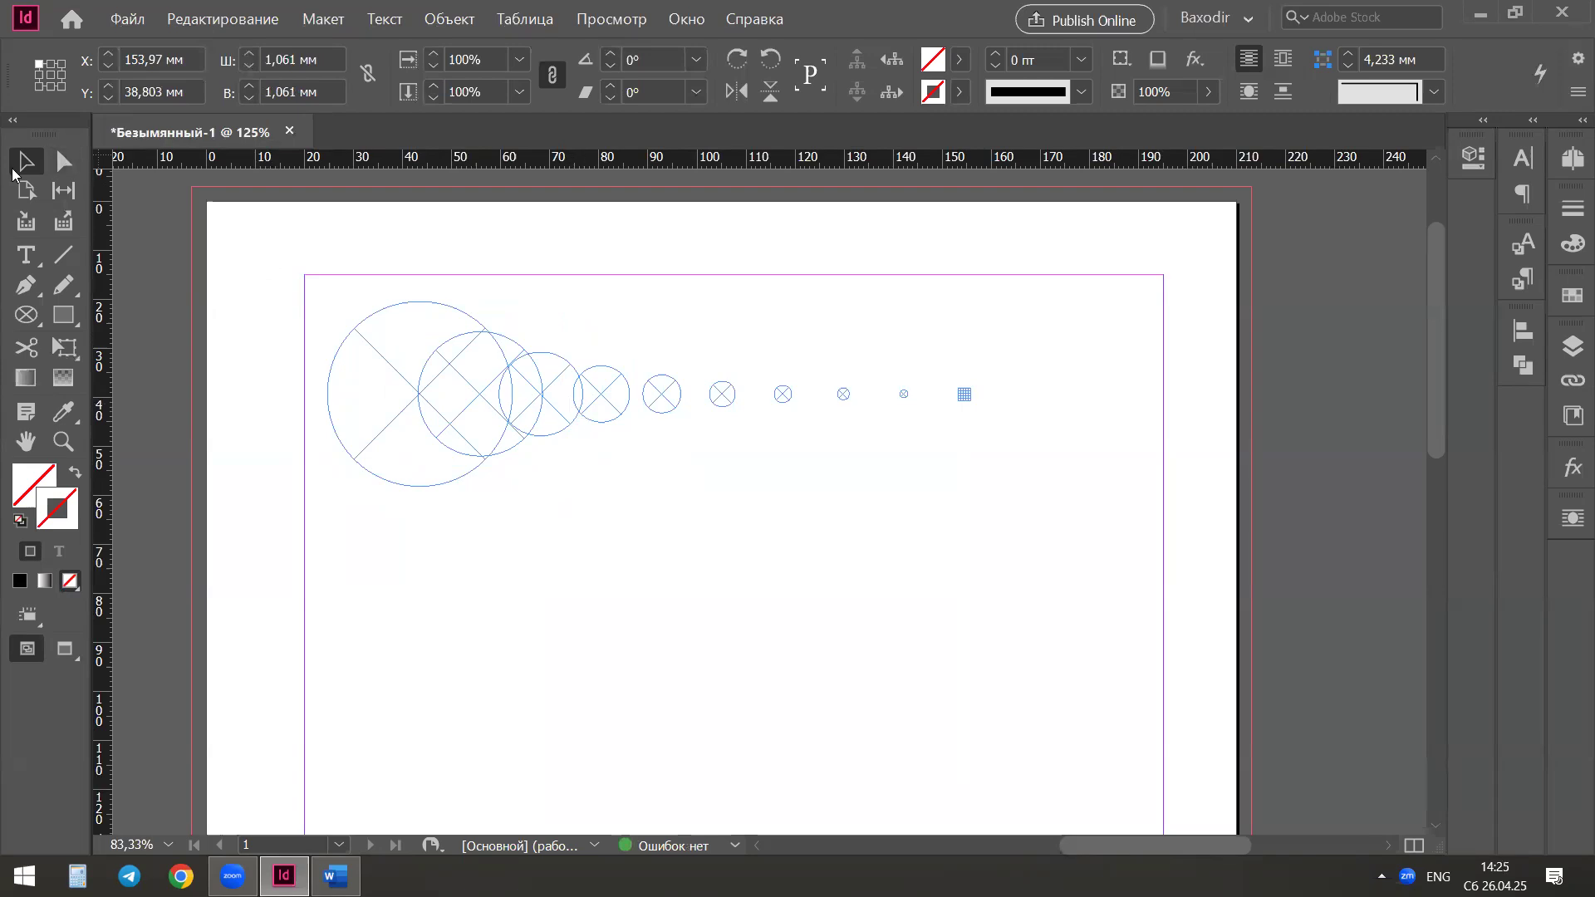
pyautogui.click(788, 262)
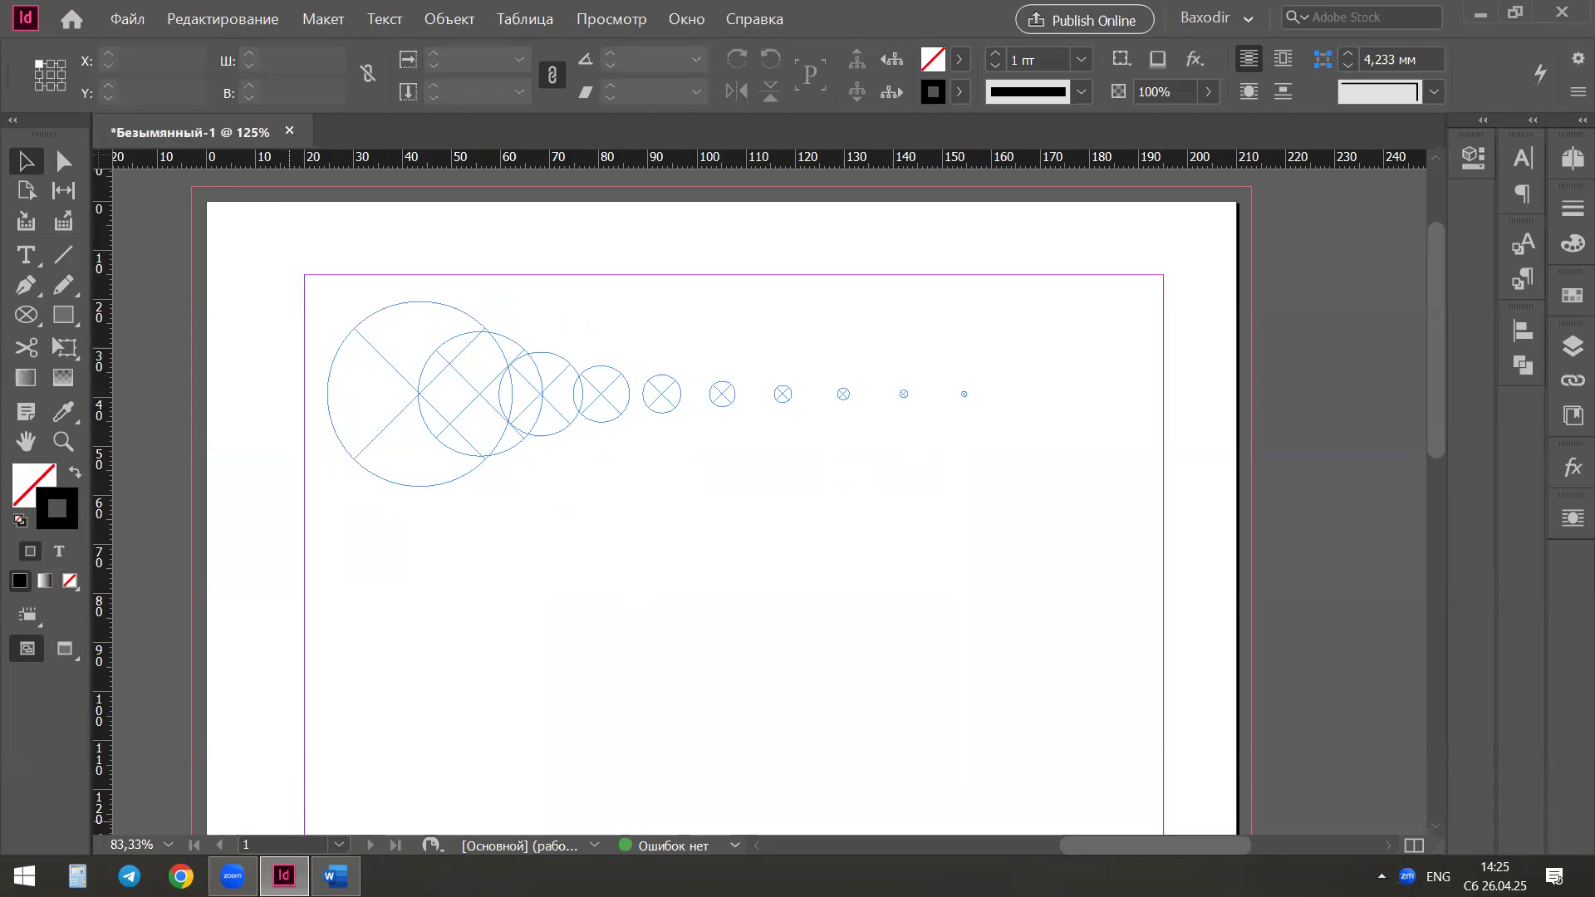
# Check the lesson notes in Word, and group all ten circular frames of the row in InDesign
pyautogui.hotkey('alt', 'Tab')
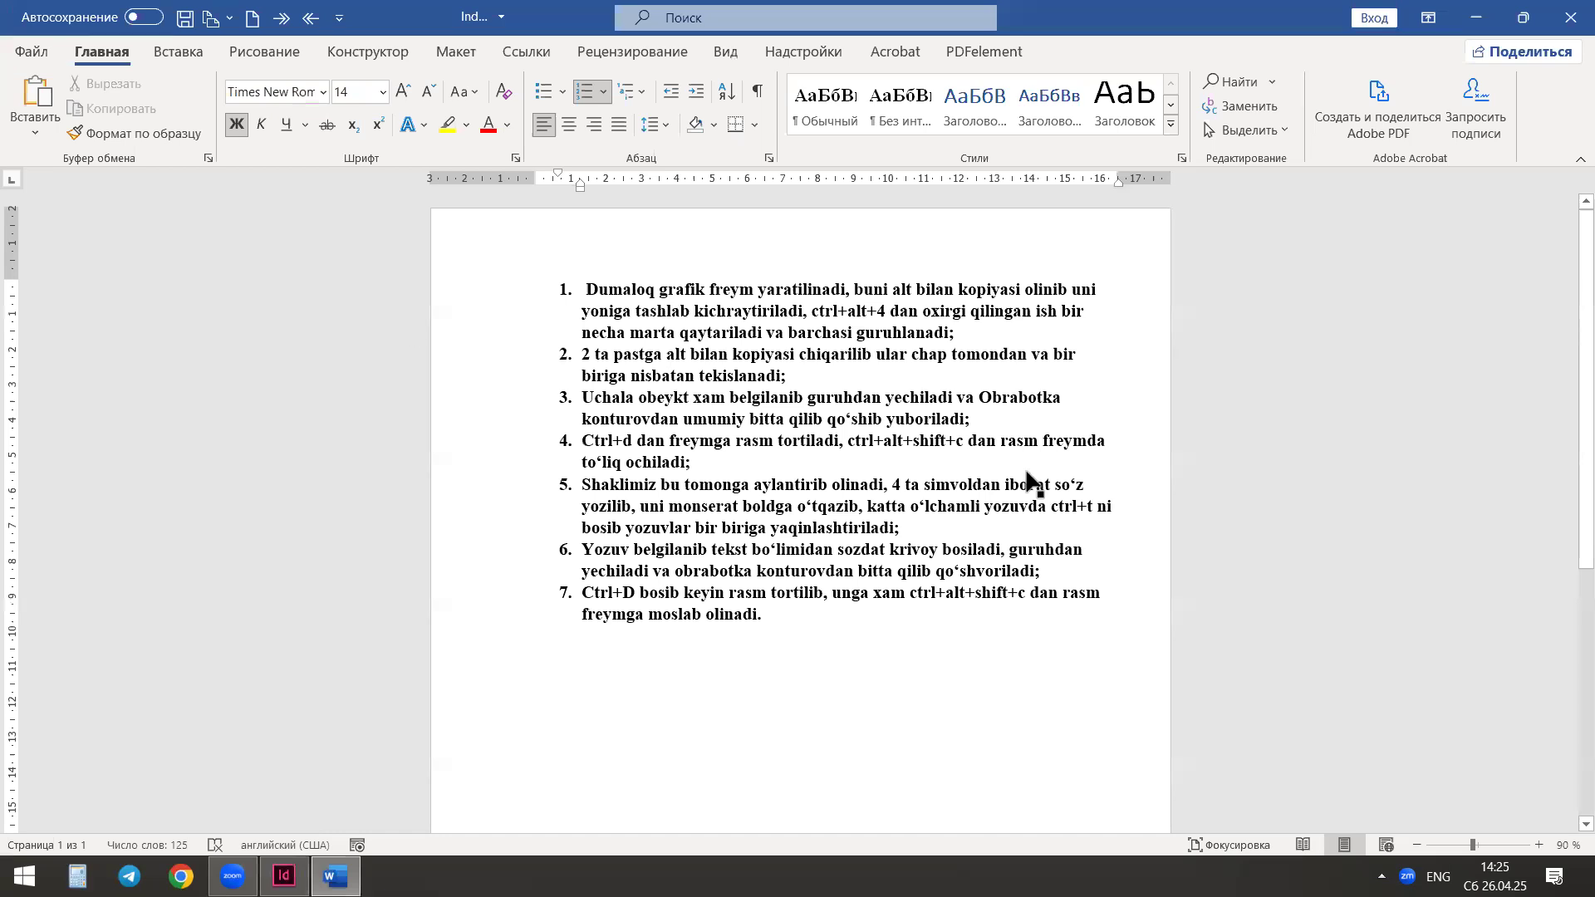
pyautogui.hotkey('alt', 'Tab')
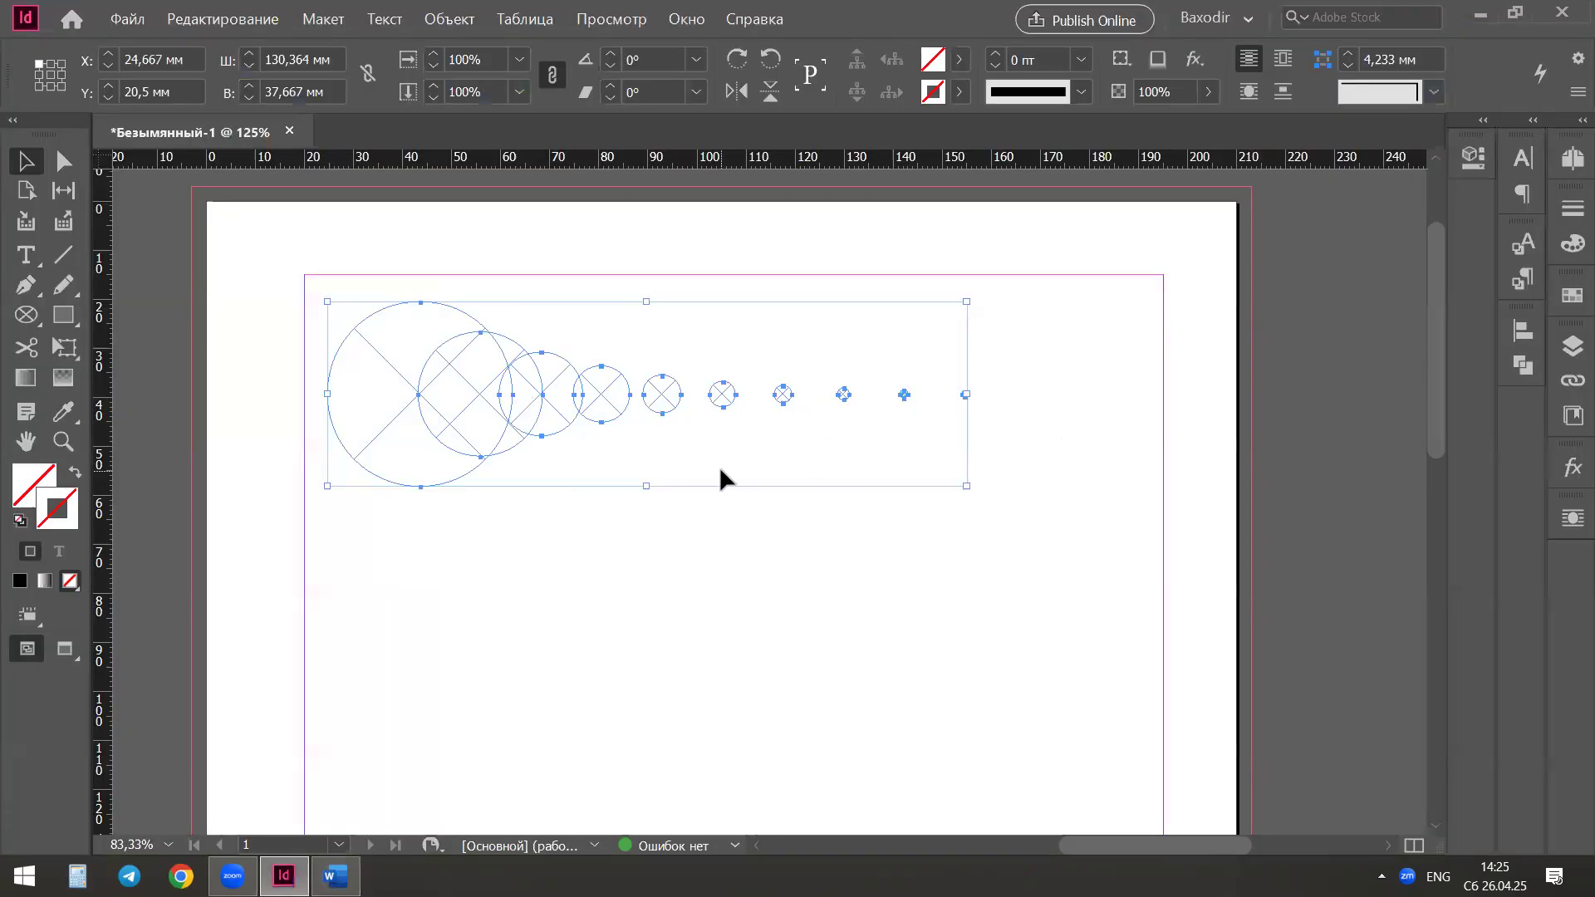
pyautogui.rightClick(621, 392)
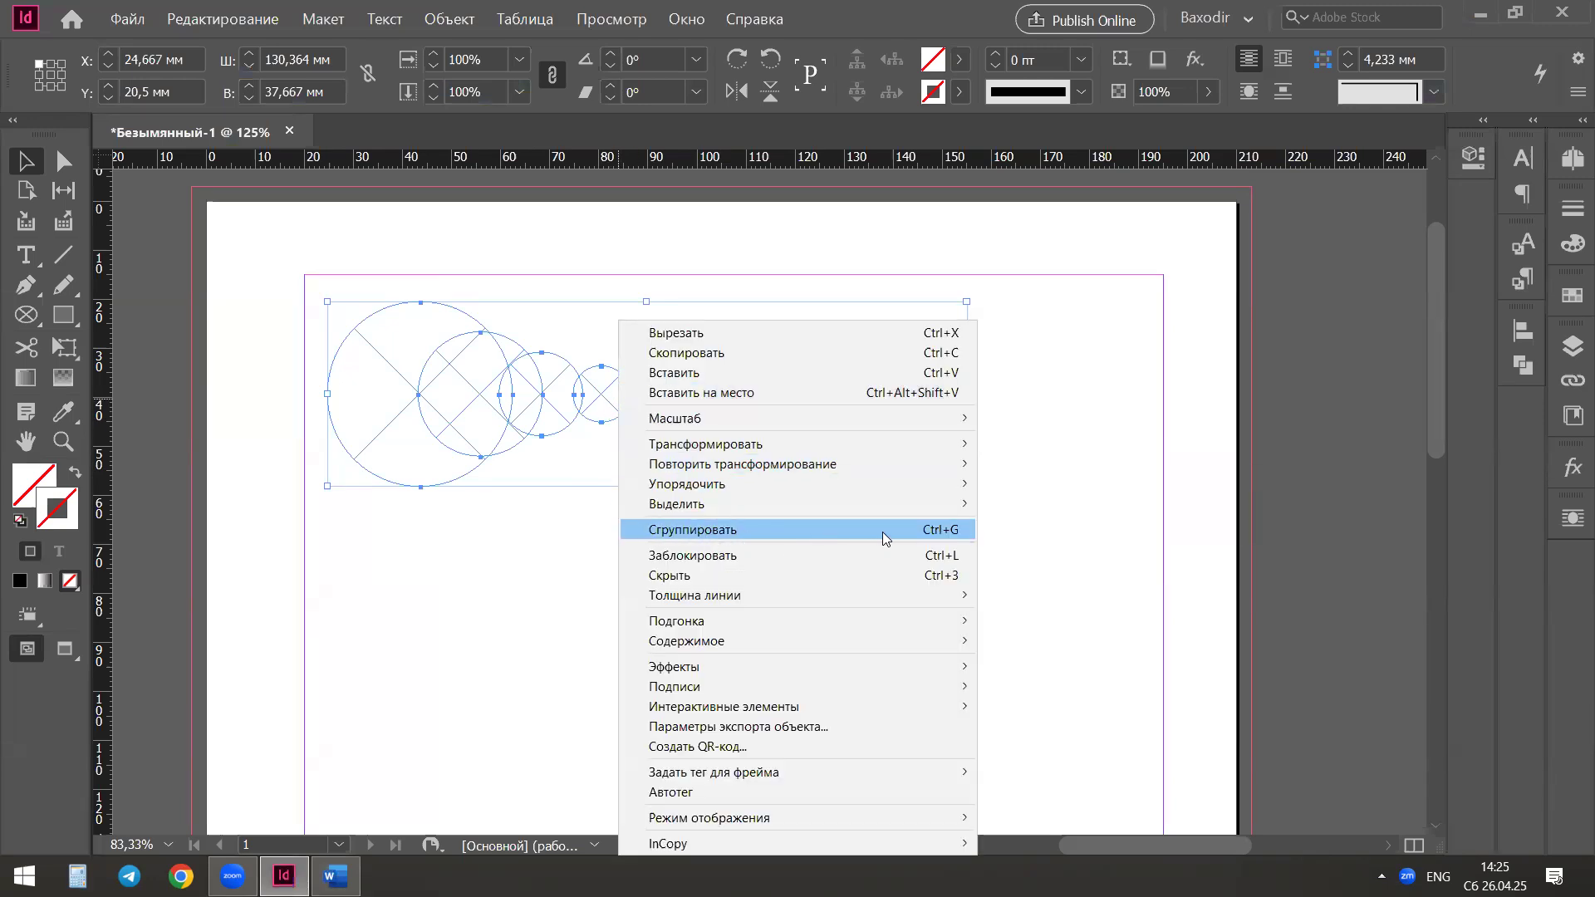
pyautogui.click(907, 530)
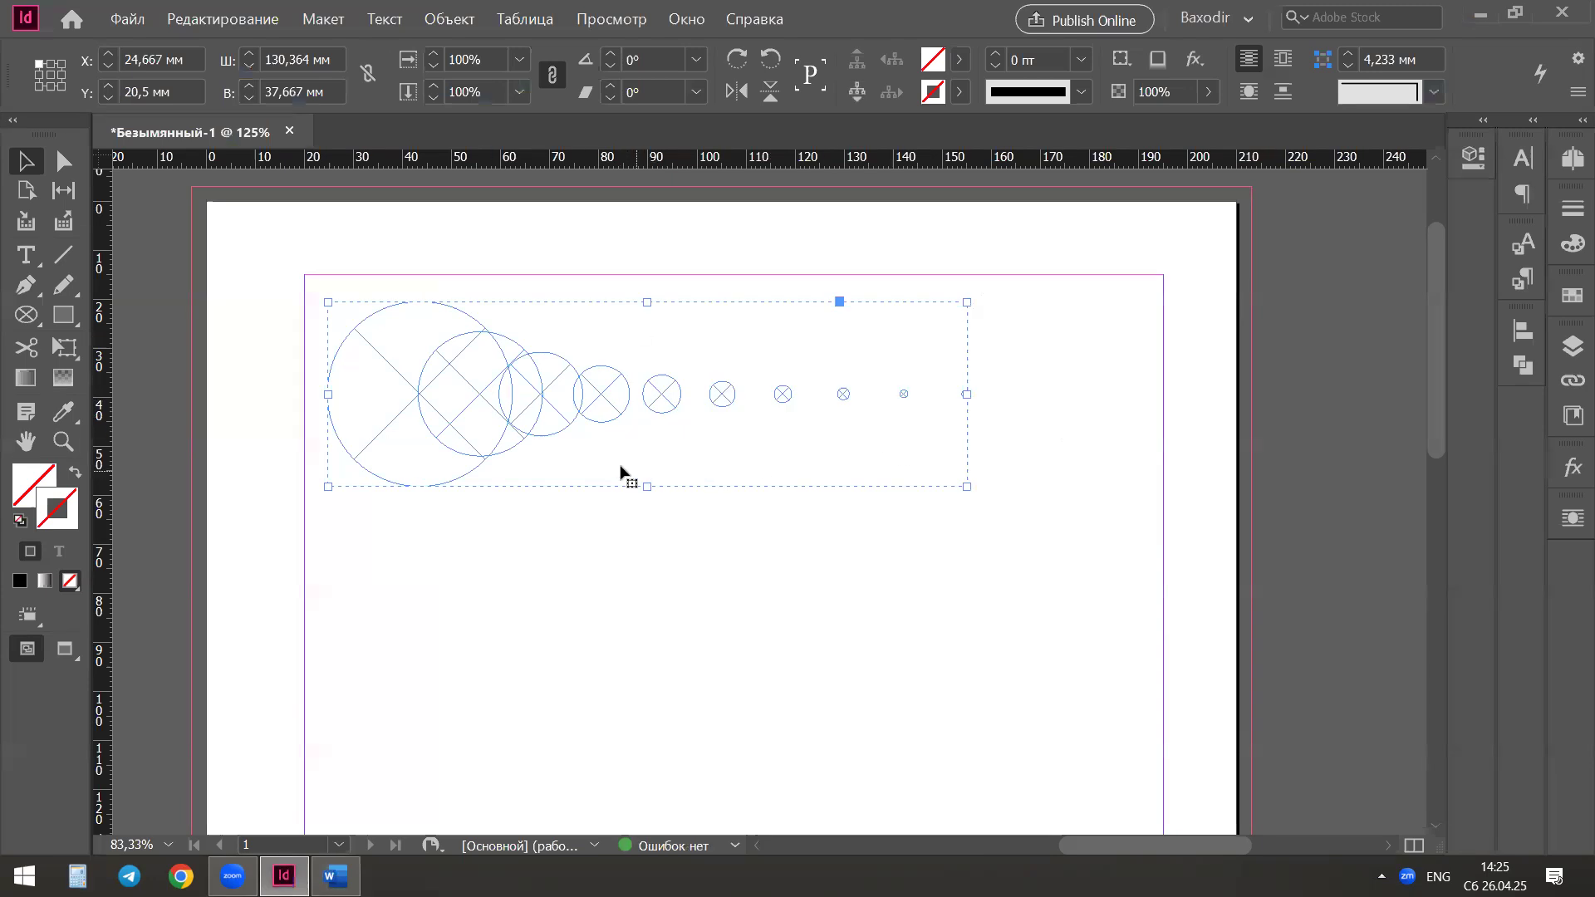
# Duplicate the grouped row of circles twice straight down to form three overlapping rows, and clear the selection
pyautogui.moveTo(504, 407); pyautogui.dragTo(523, 509)
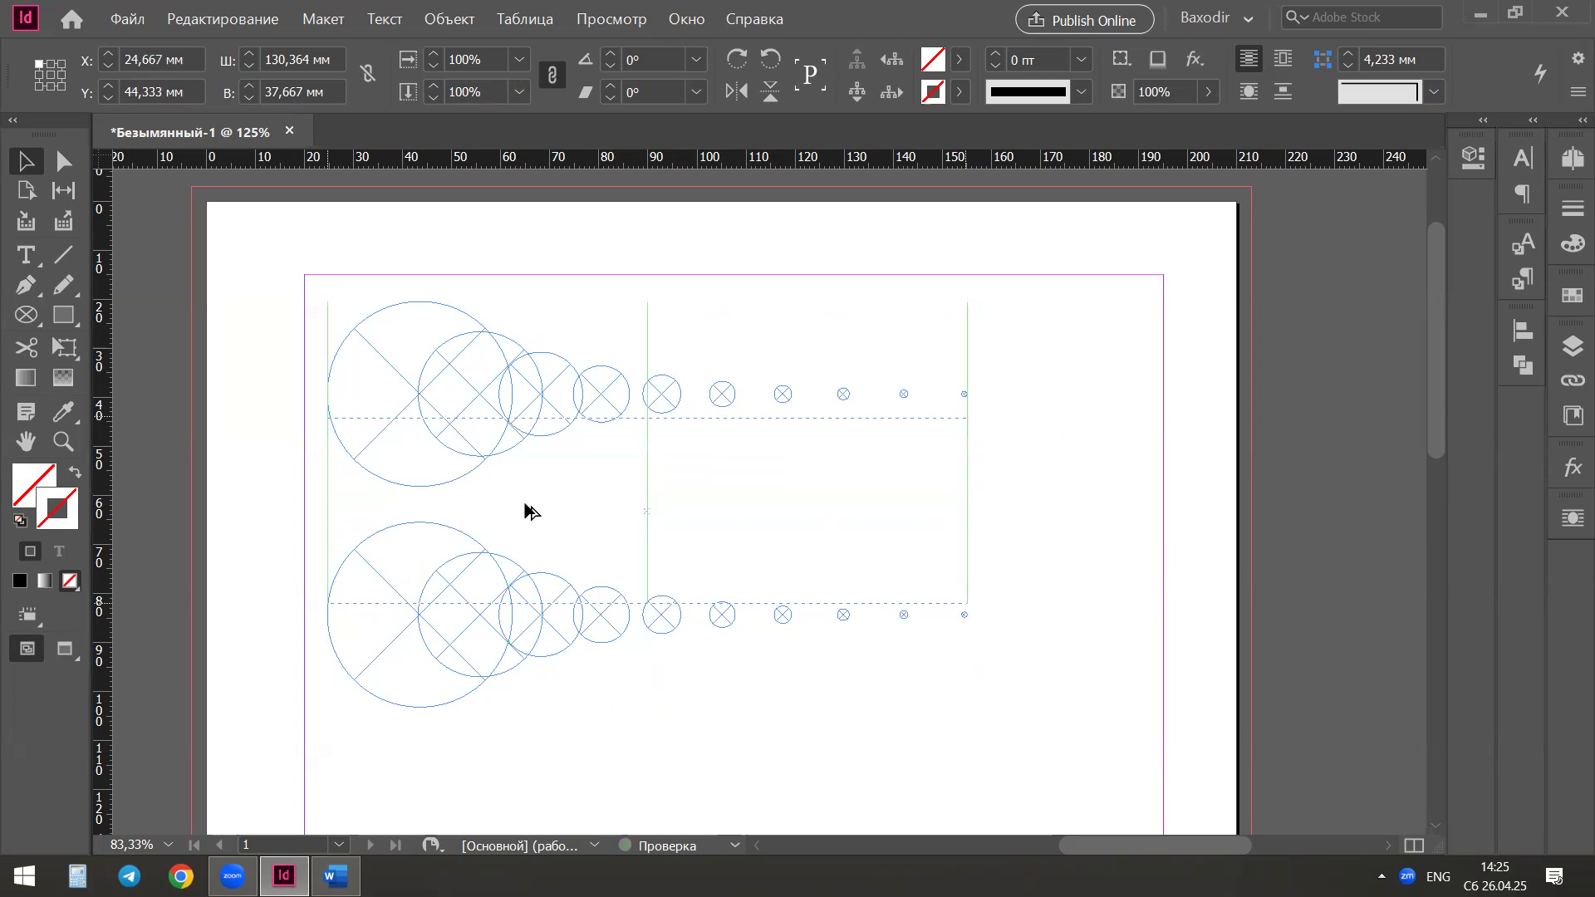
pyautogui.click(1107, 406)
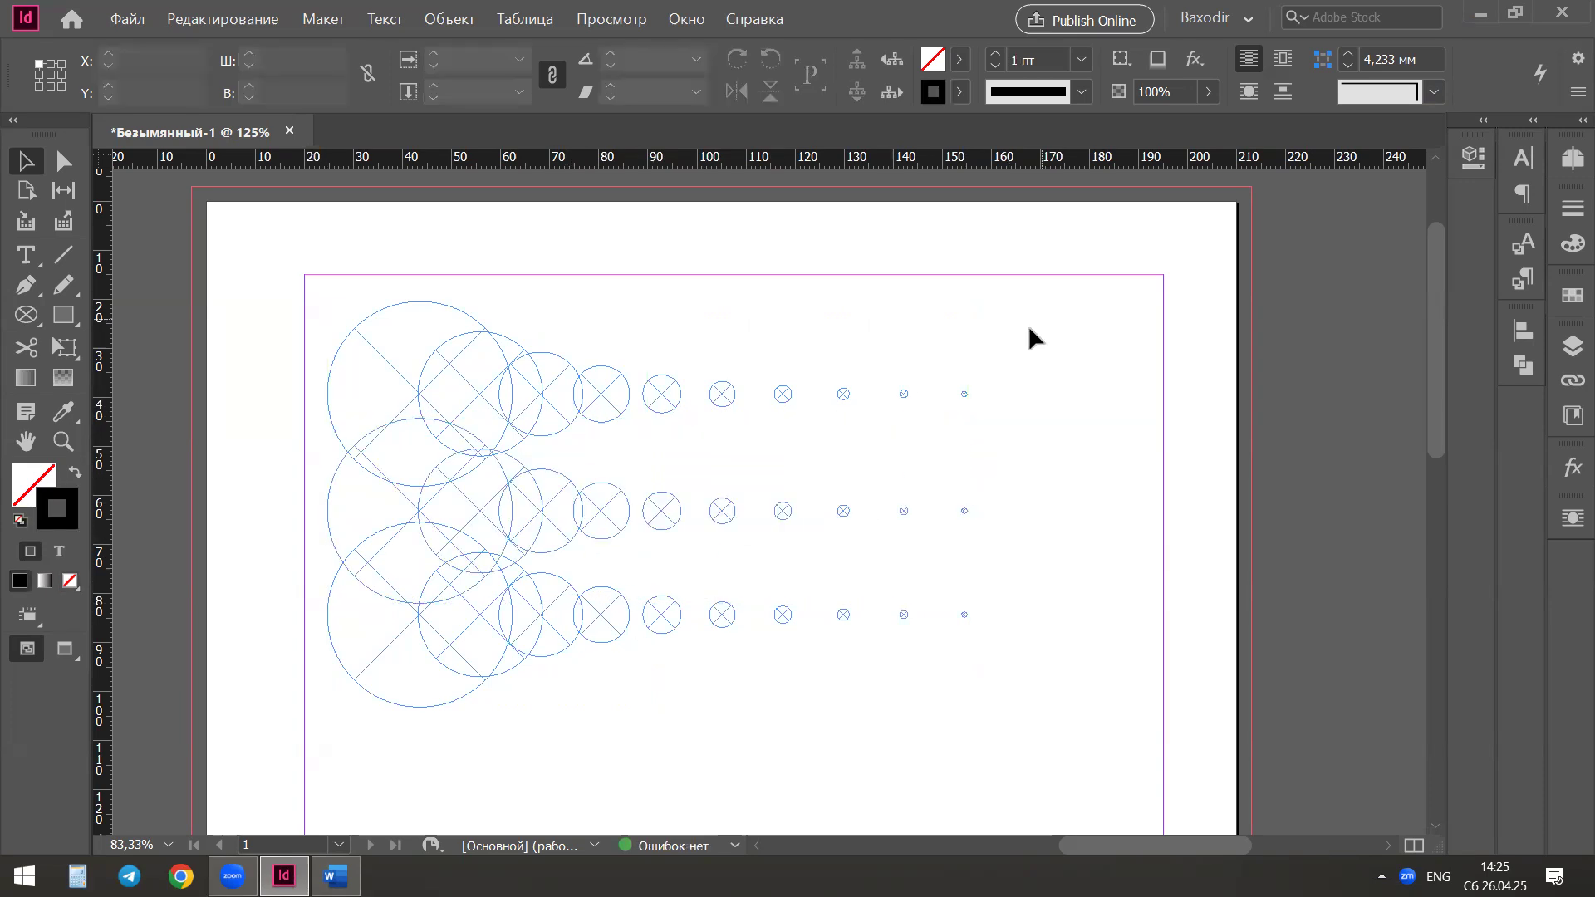
# Select the three grouped rows of circles and distribute them evenly in the vertical direction by their top edges
pyautogui.moveTo(633, 314); pyautogui.dragTo(895, 633)
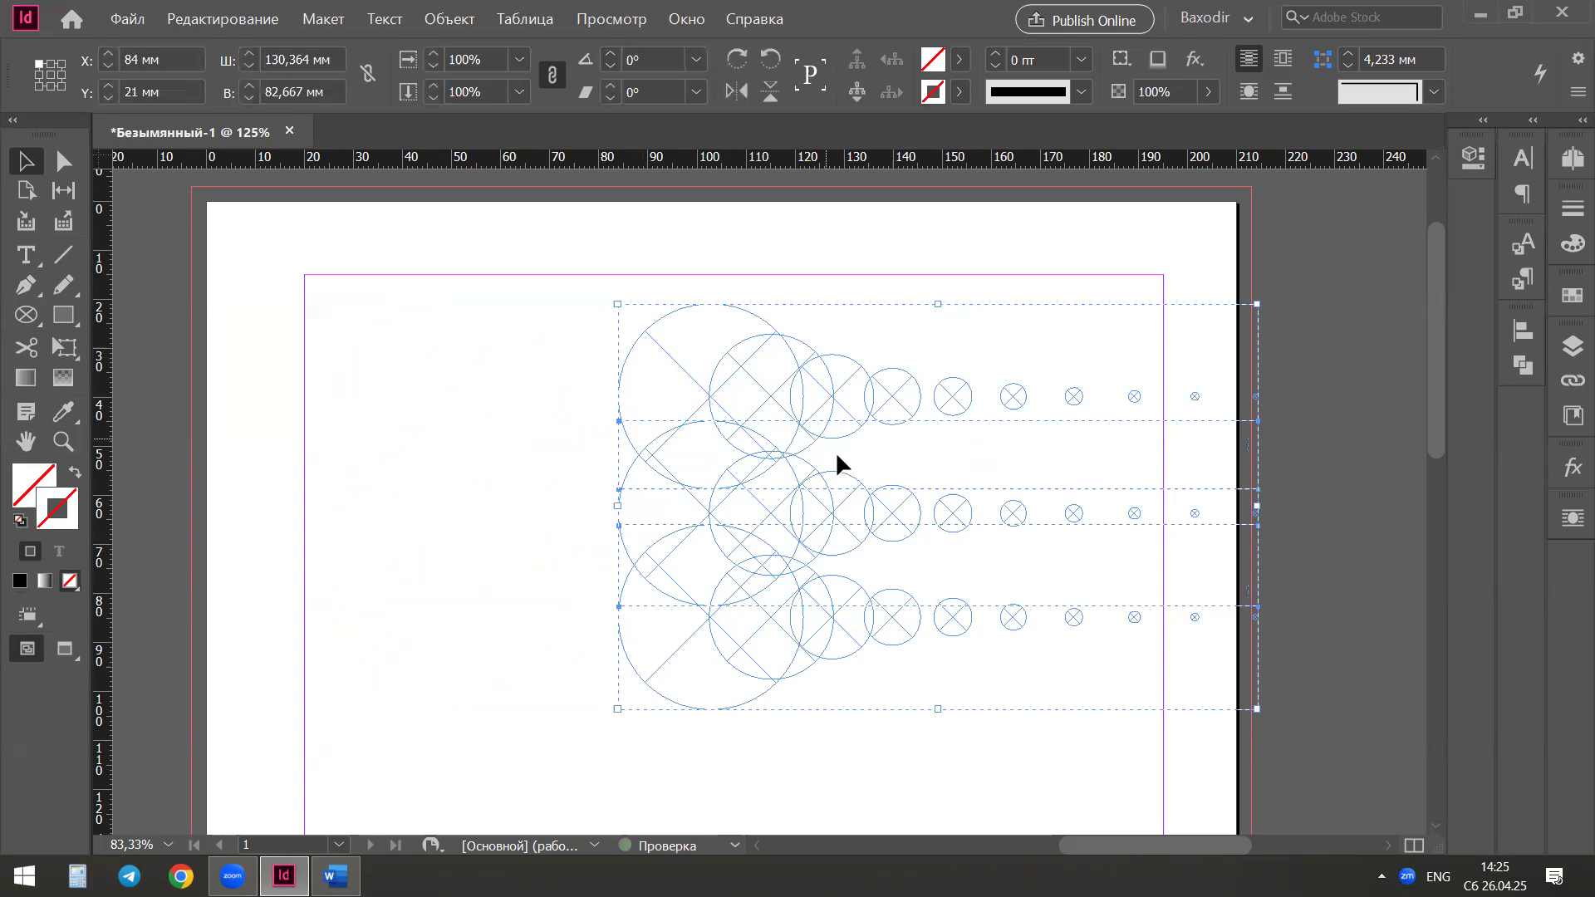
pyautogui.click(872, 296)
pyautogui.moveTo(1060, 329); pyautogui.dragTo(773, 693)
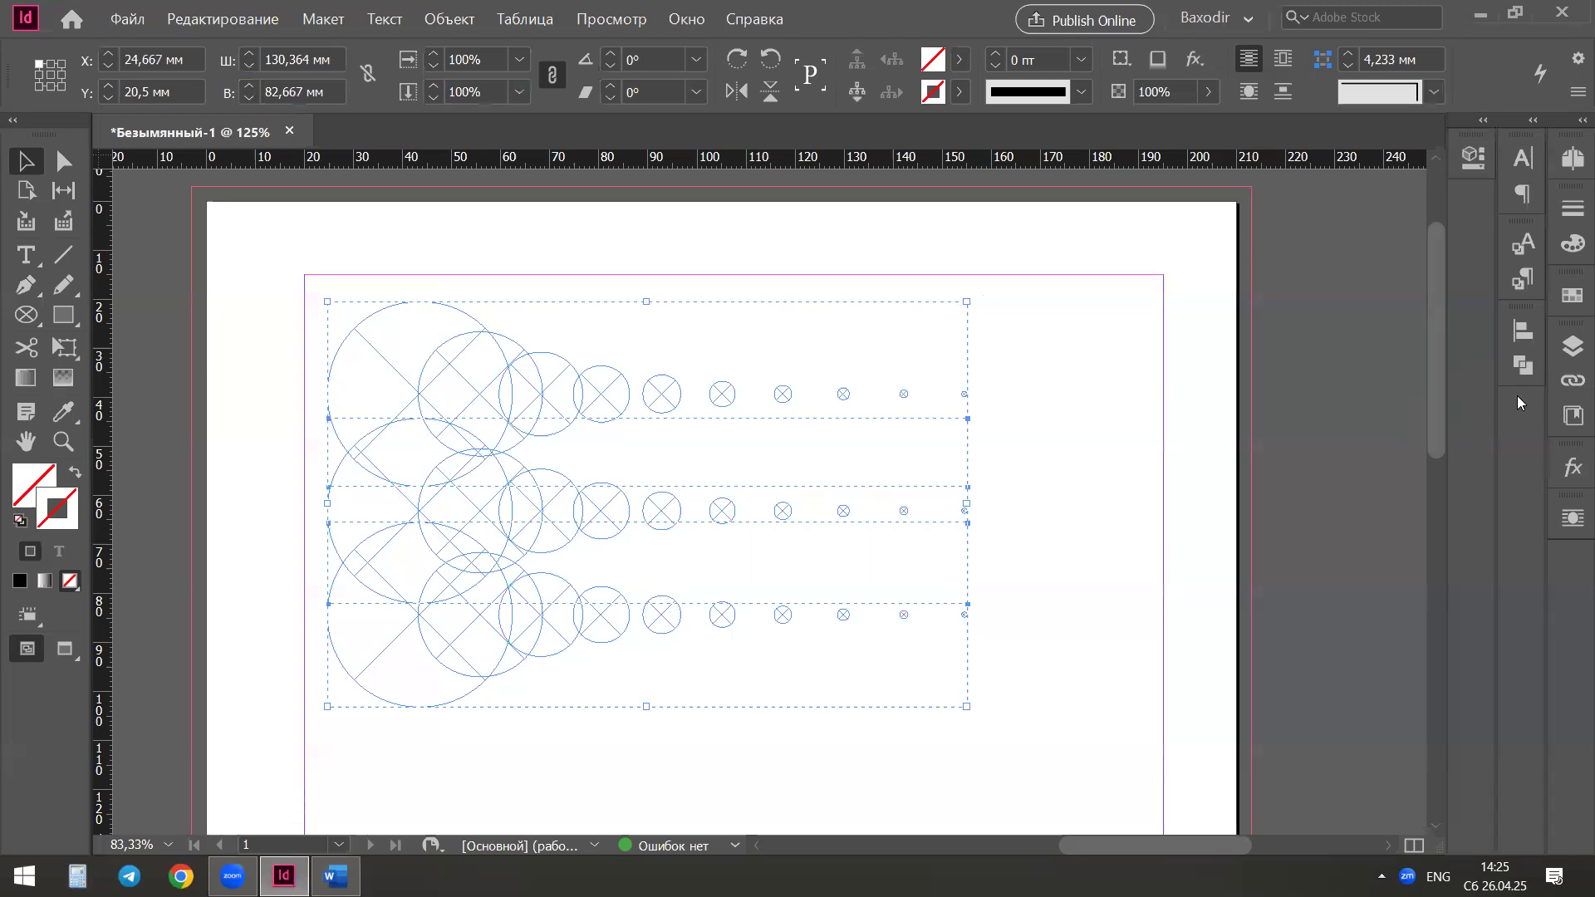
pyautogui.click(1521, 333)
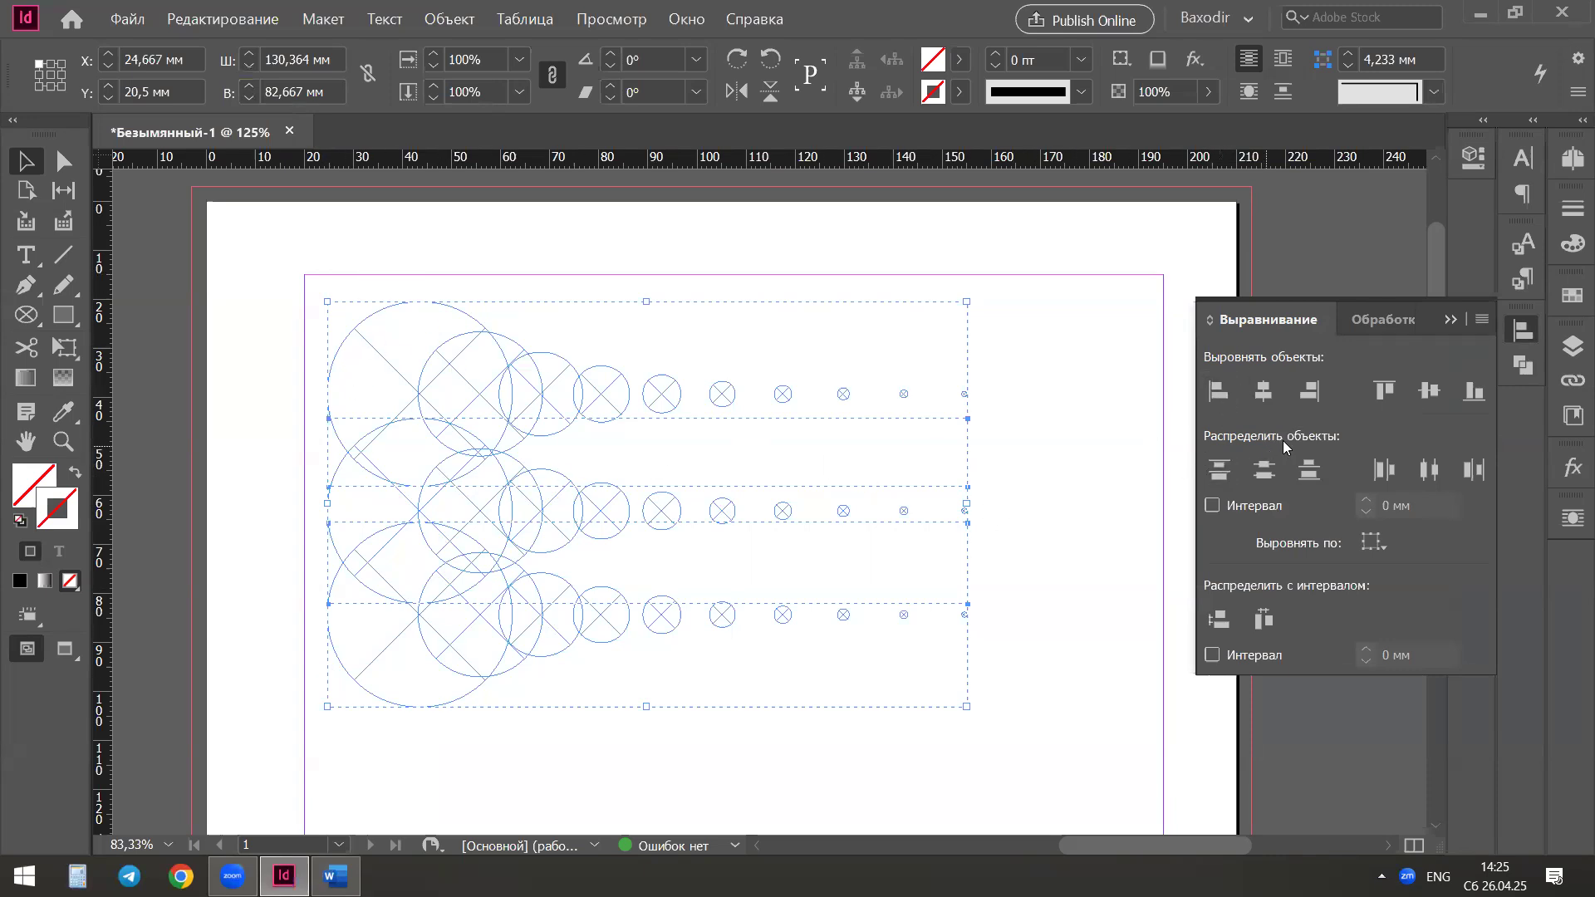
pyautogui.click(1219, 479)
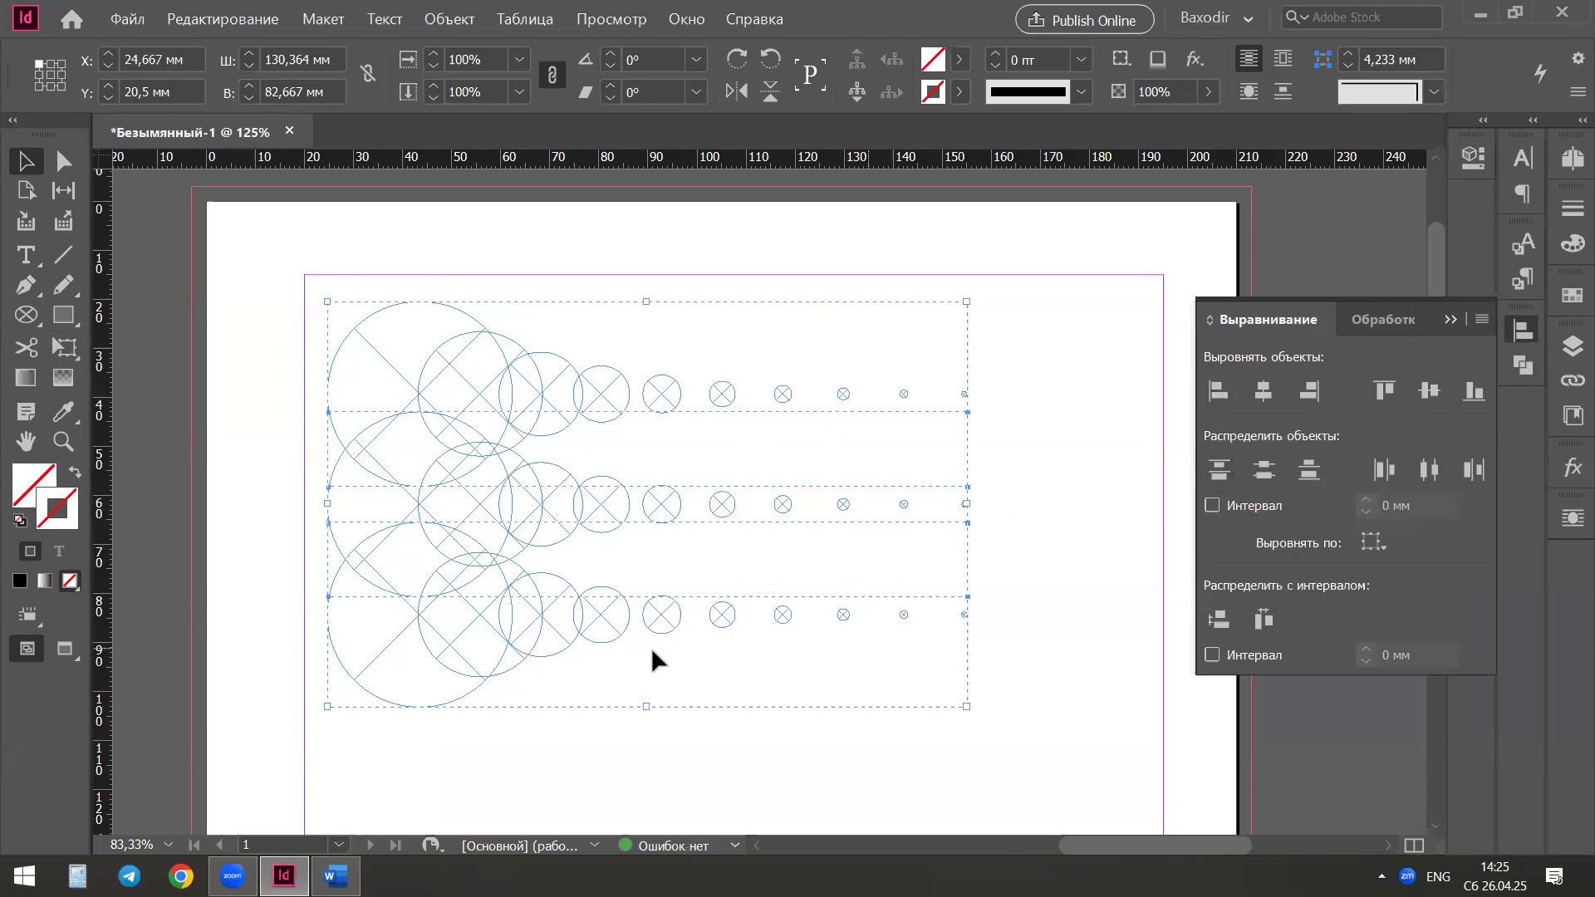
pyautogui.click(1521, 332)
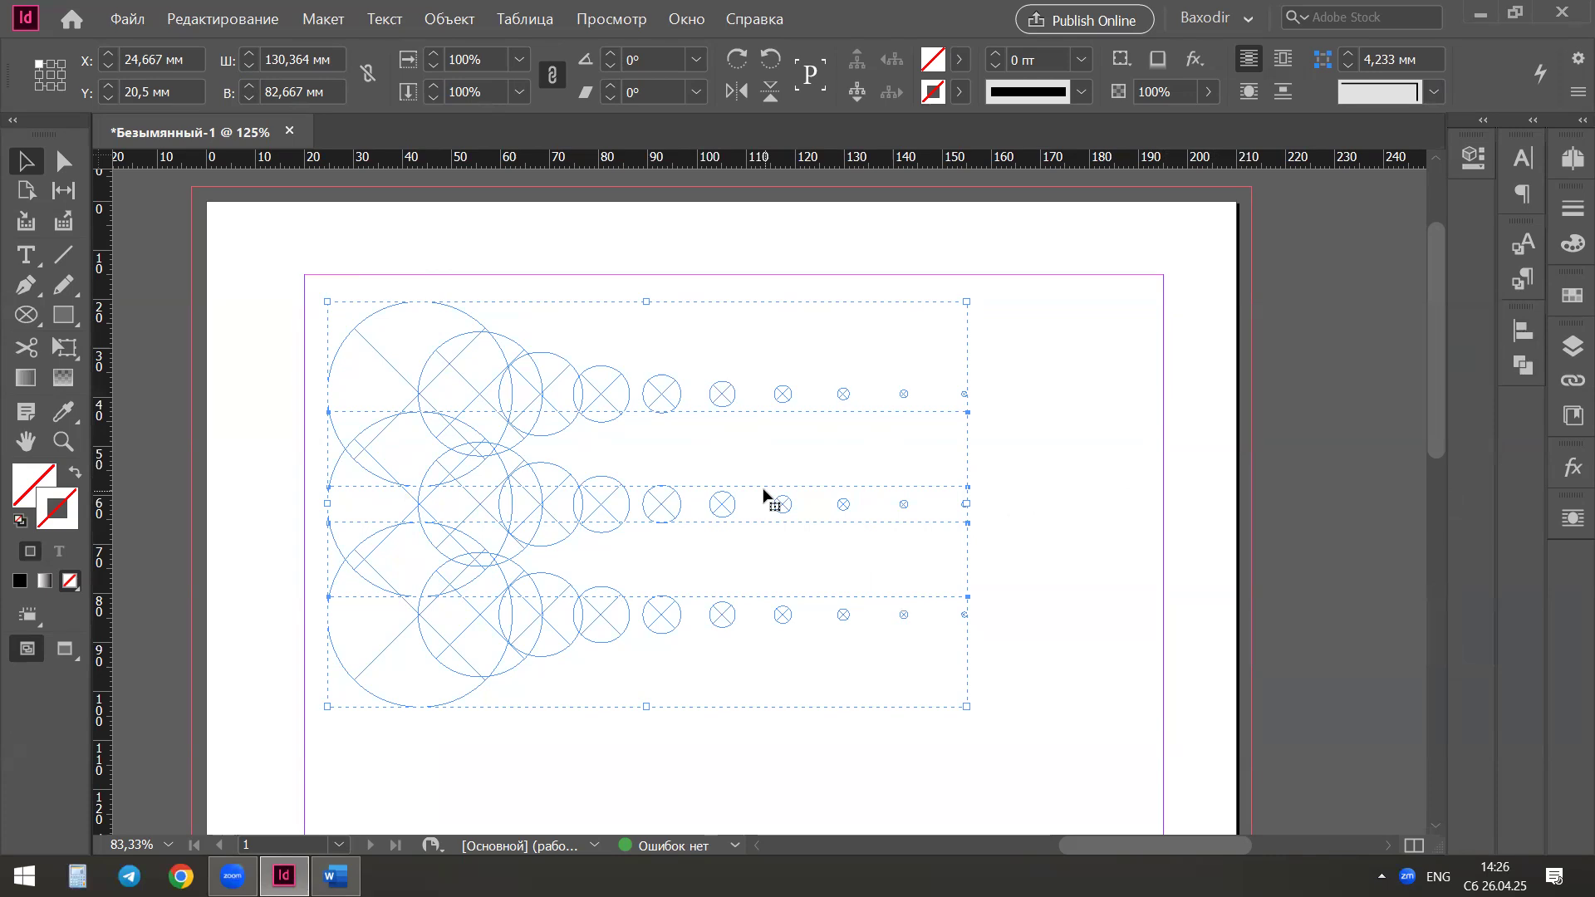
# Ungroup the three rows and unite all their circles into one shape with the Pathfinder Add operation
pyautogui.click(972, 440)
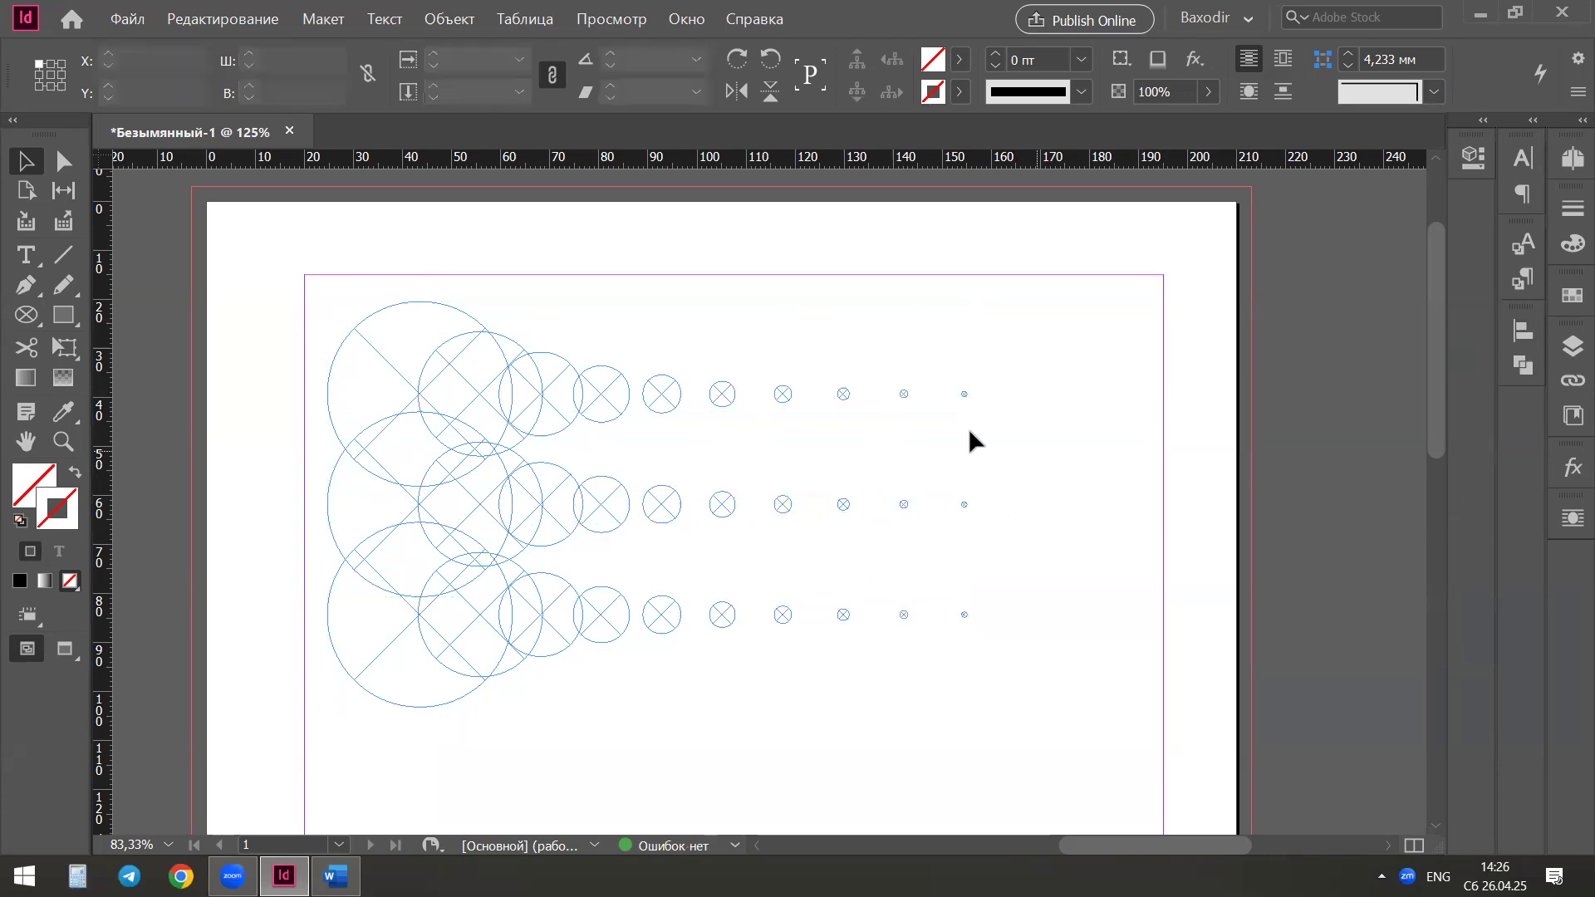
pyautogui.click(785, 393)
pyautogui.click(625, 396)
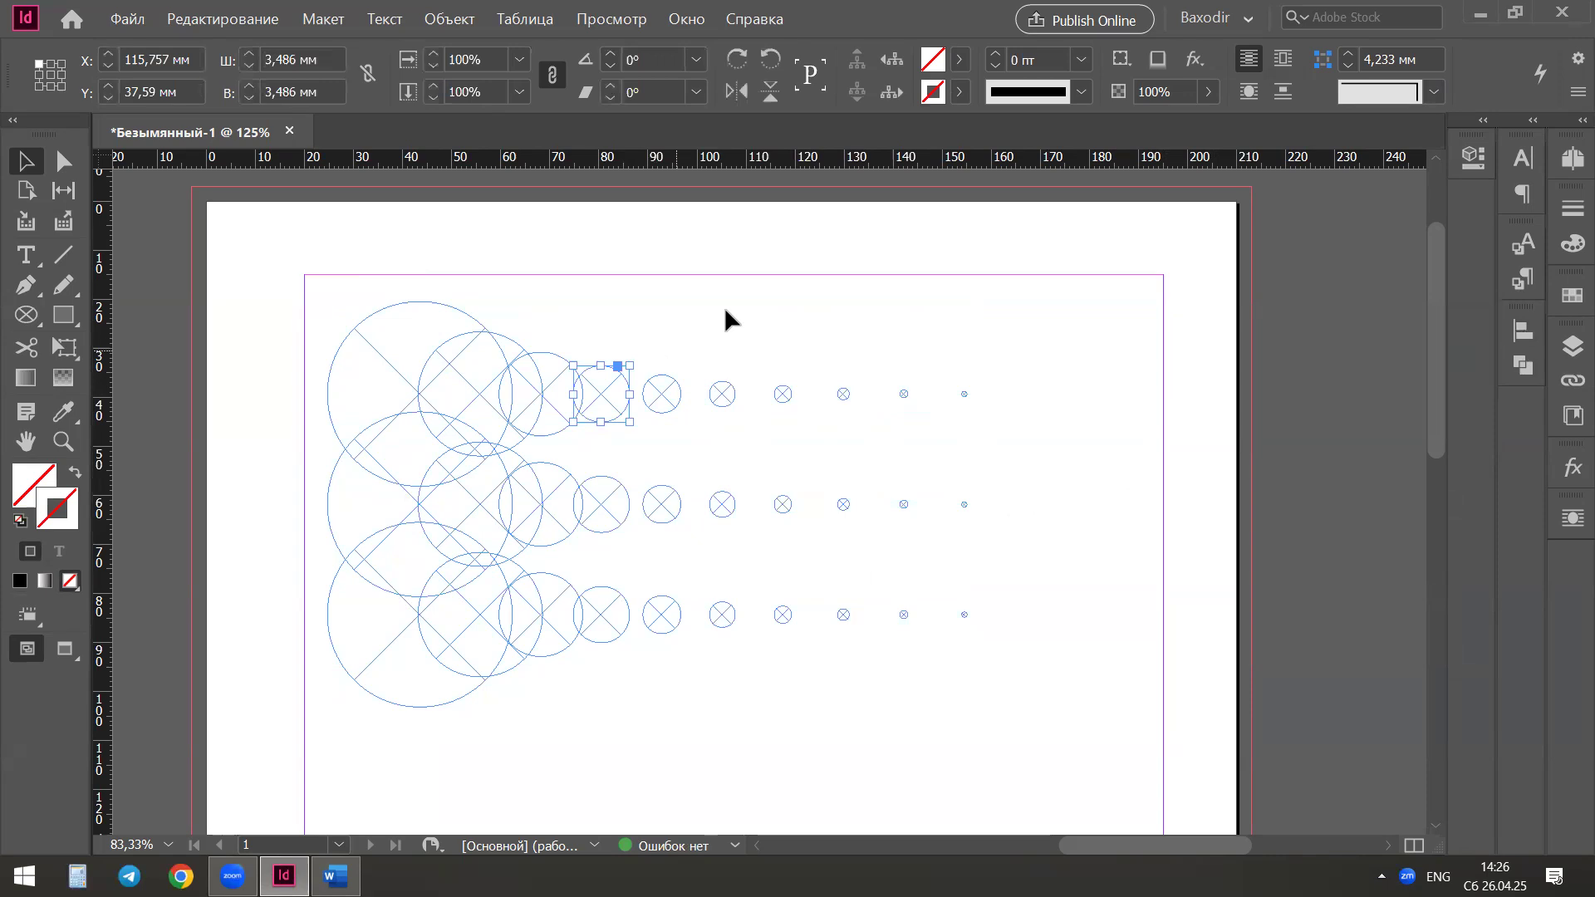
pyautogui.moveTo(402, 267); pyautogui.dragTo(1132, 741)
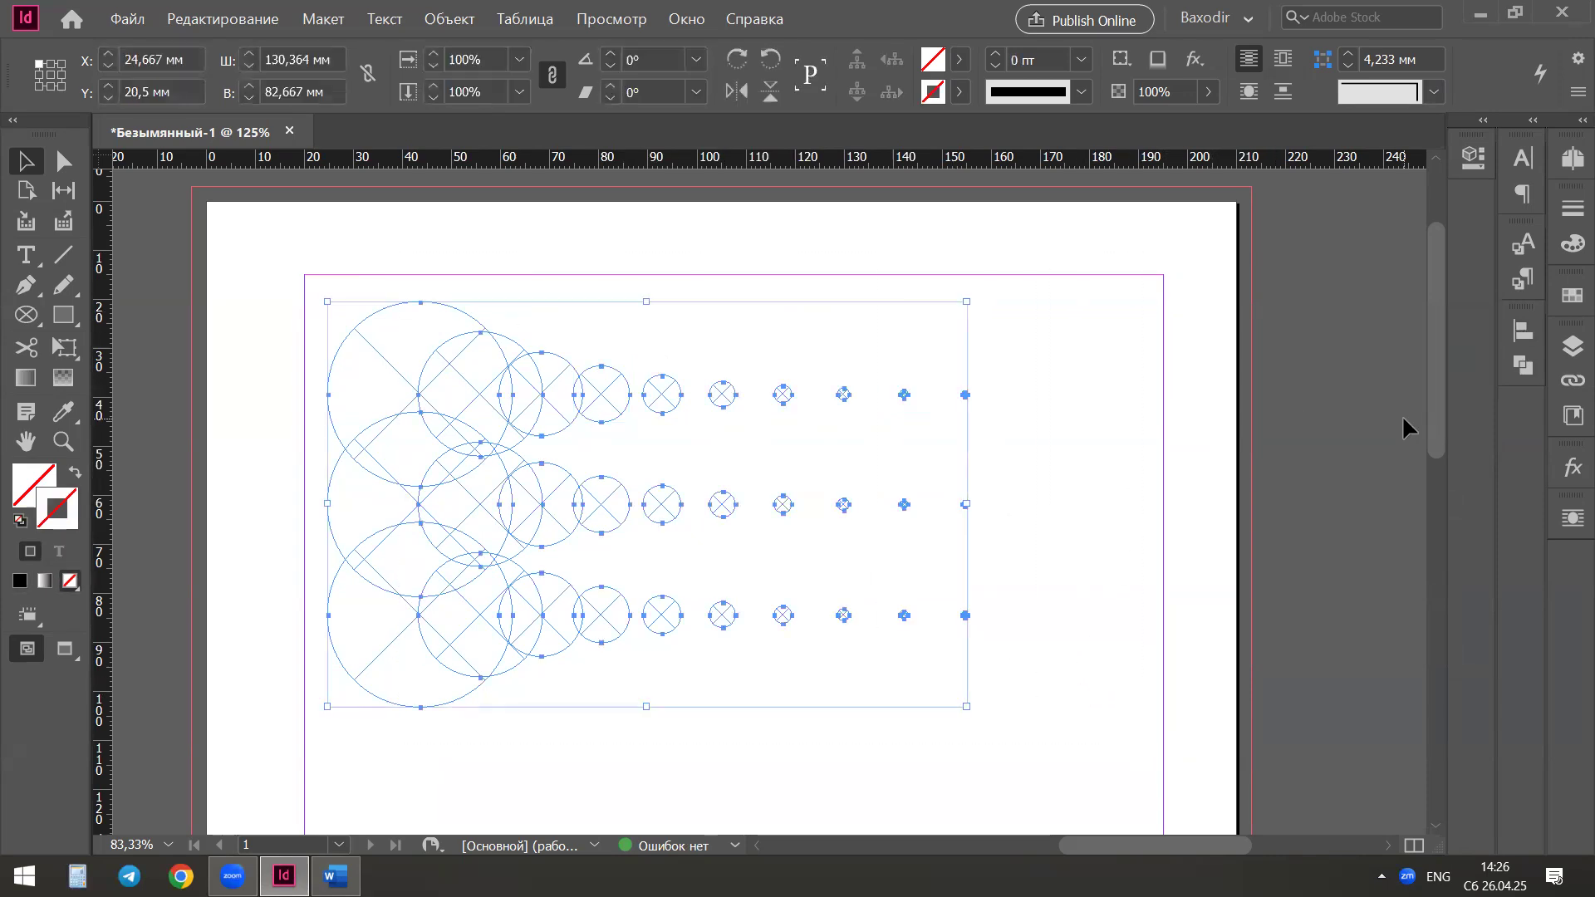
pyautogui.click(1523, 365)
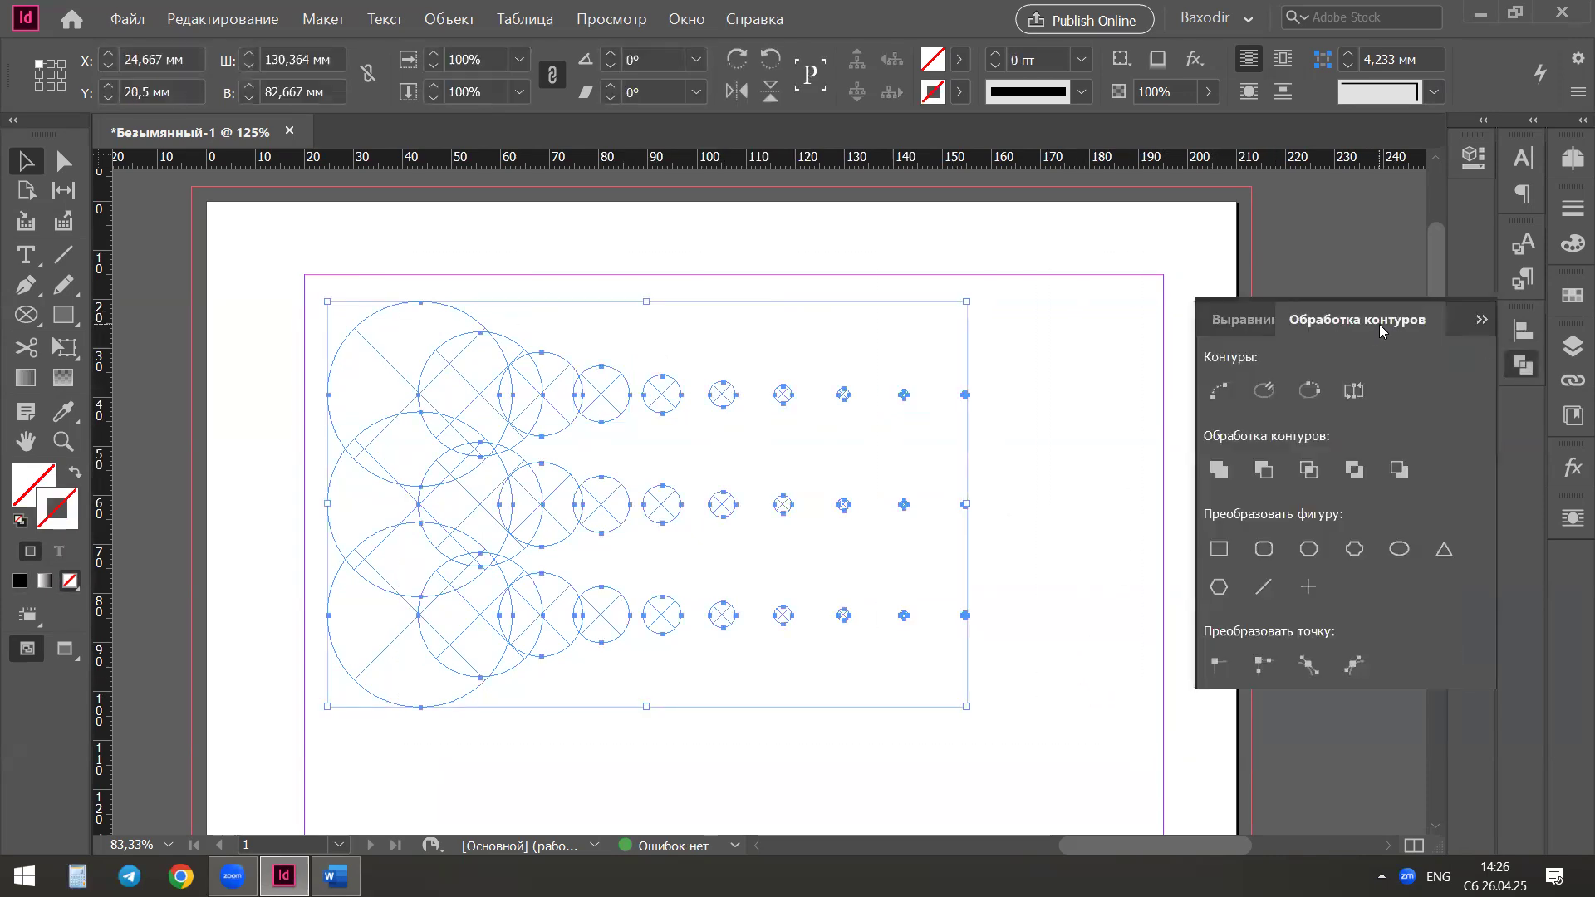
pyautogui.click(1230, 469)
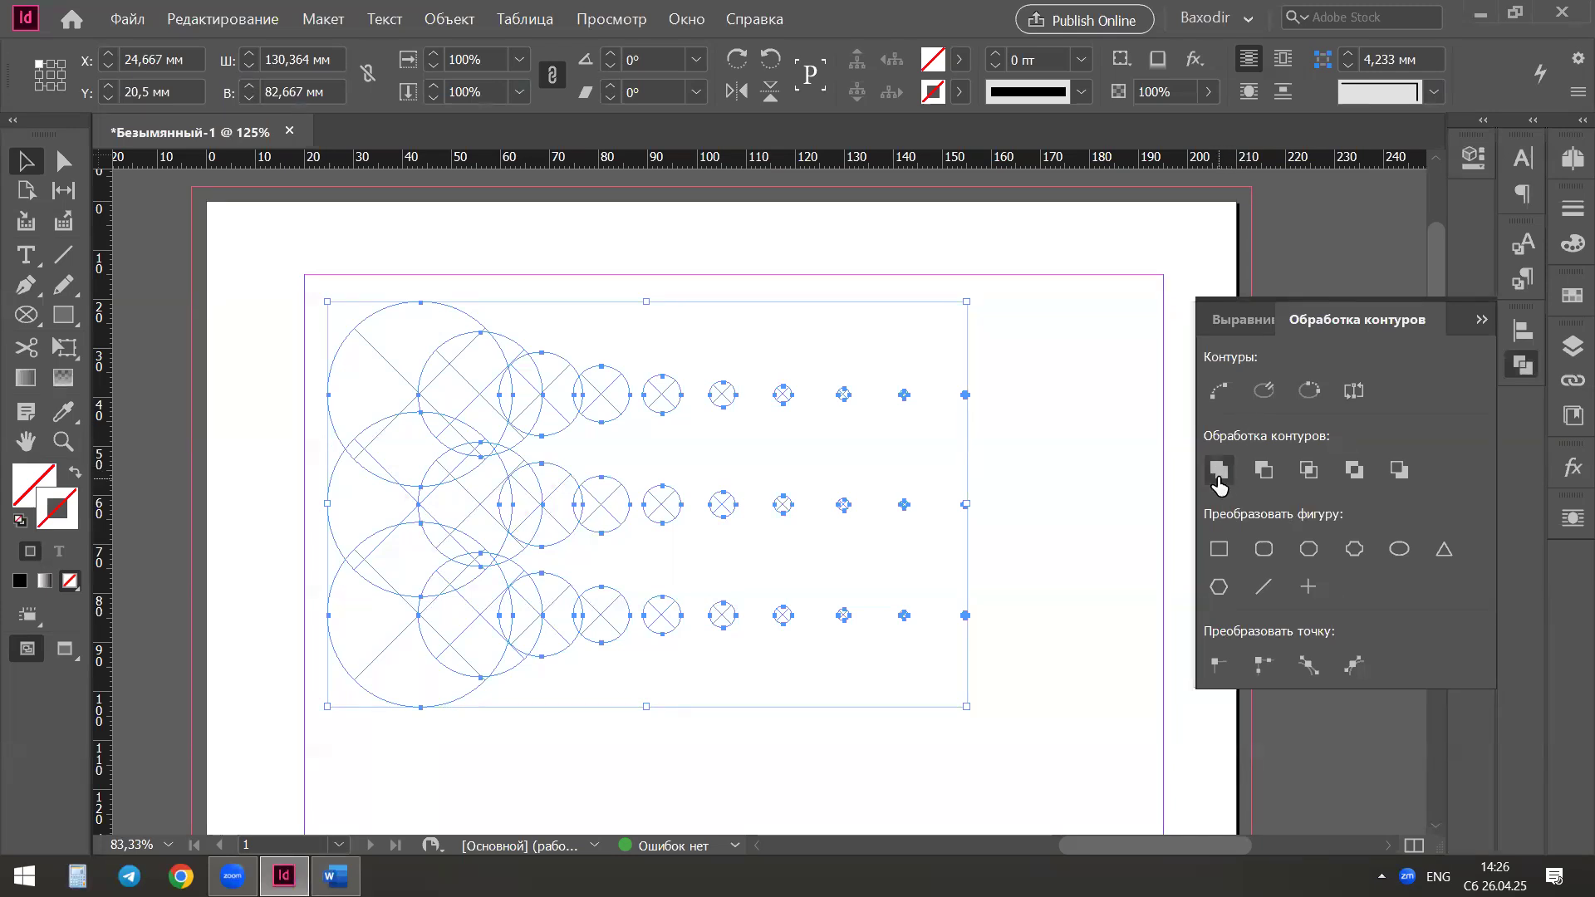
pyautogui.click(994, 366)
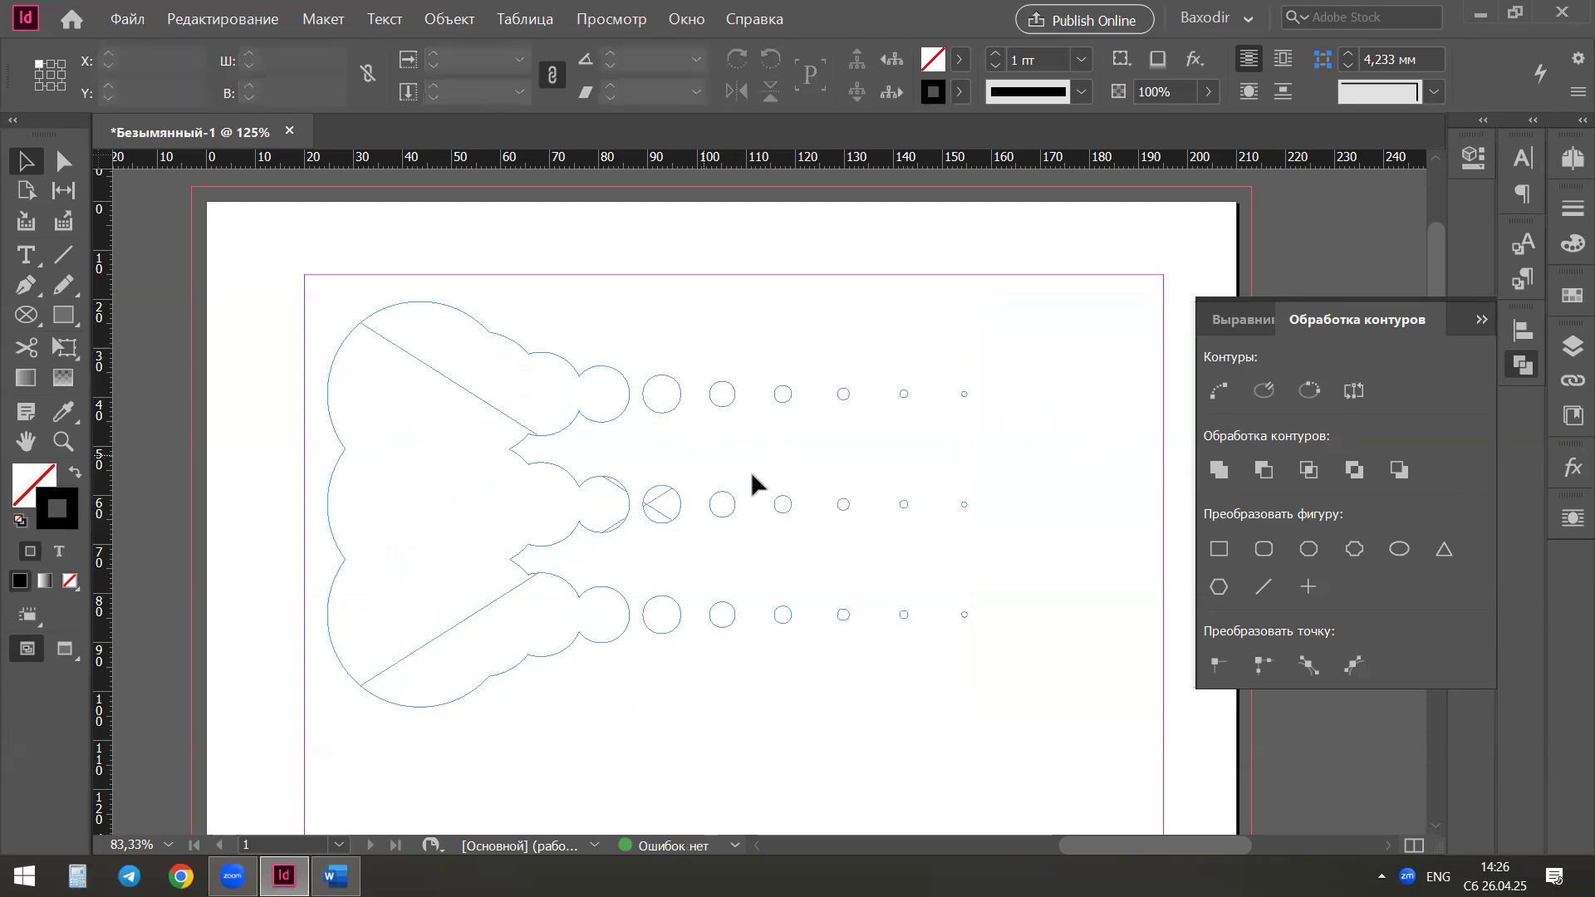
pyautogui.click(1524, 366)
# Place the image 00960_leaf38_1920x1200 into the united circle shape and fit it to fill the frame proportionally
pyautogui.click(502, 419)
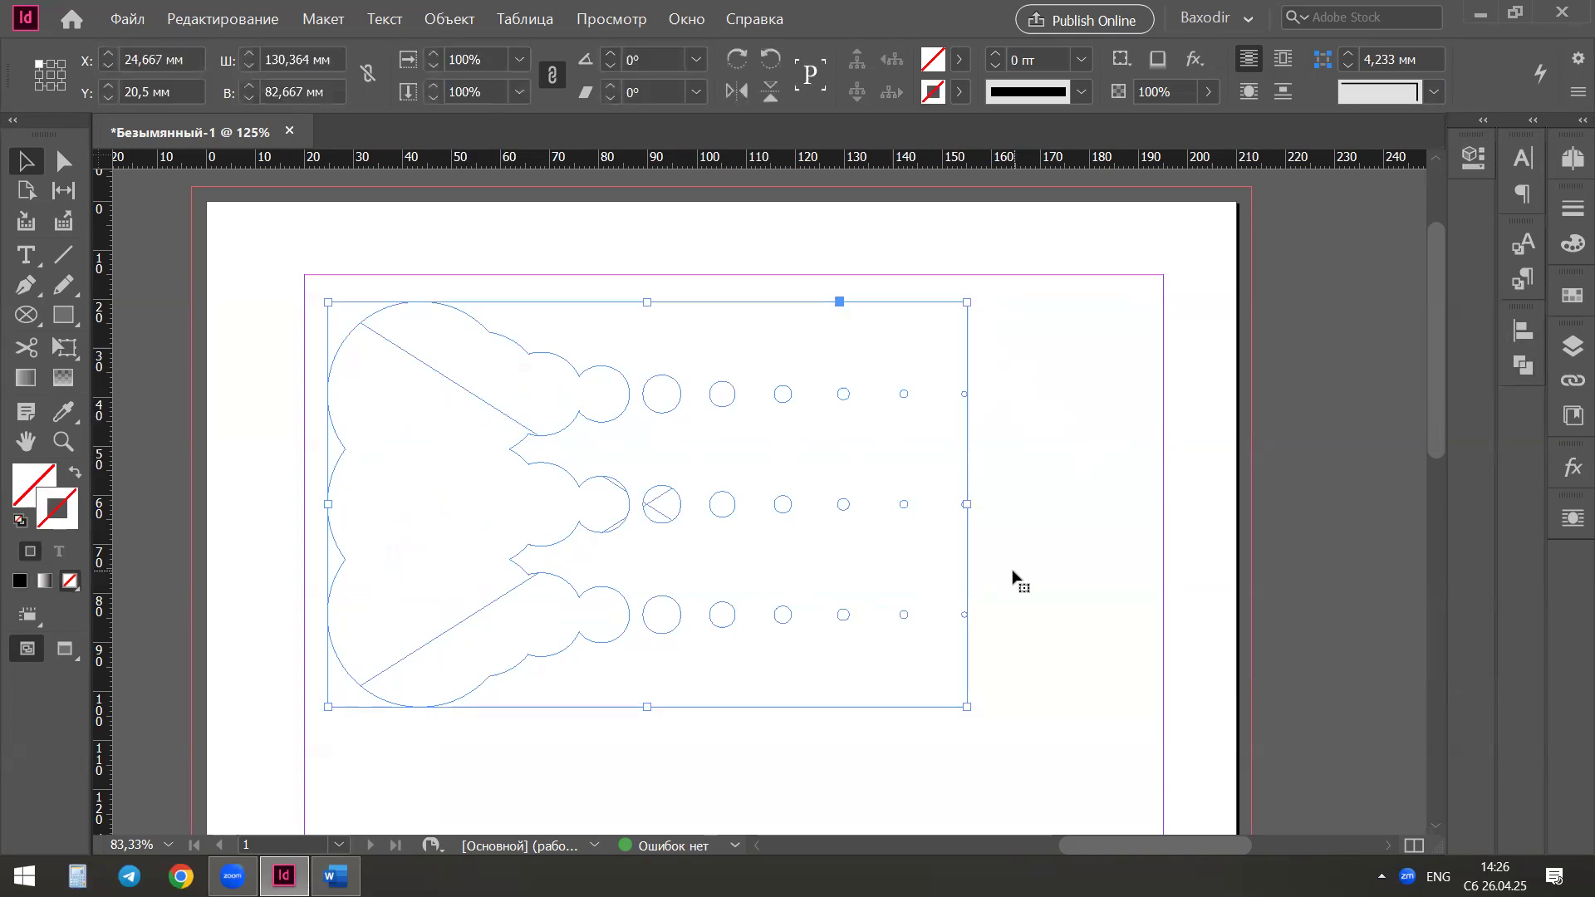
pyautogui.click(687, 449)
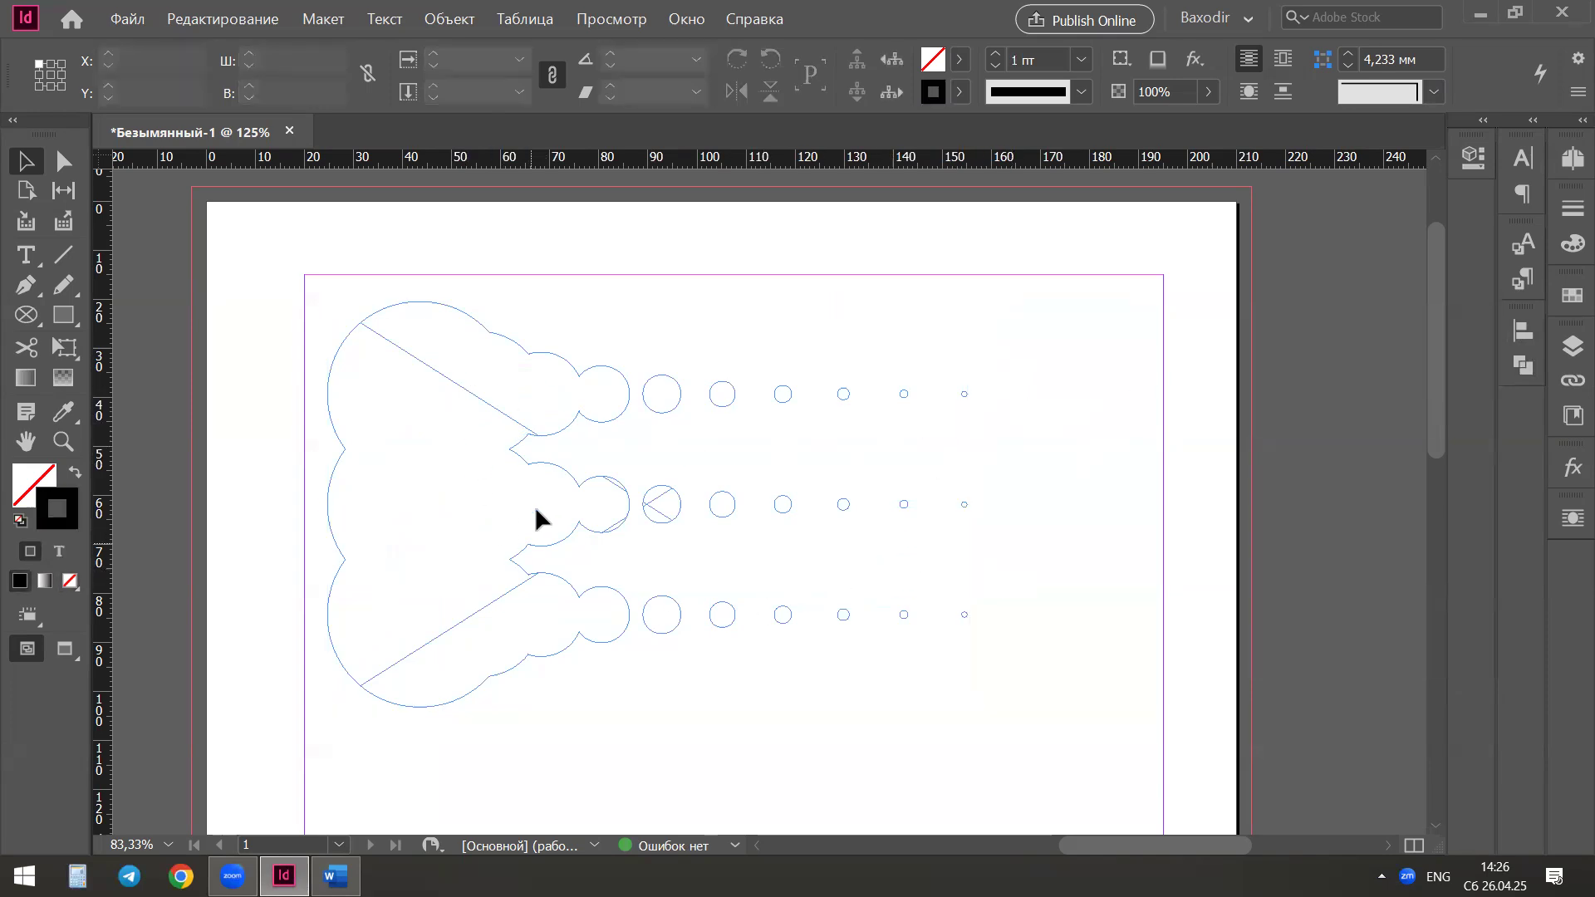
pyautogui.click(571, 418)
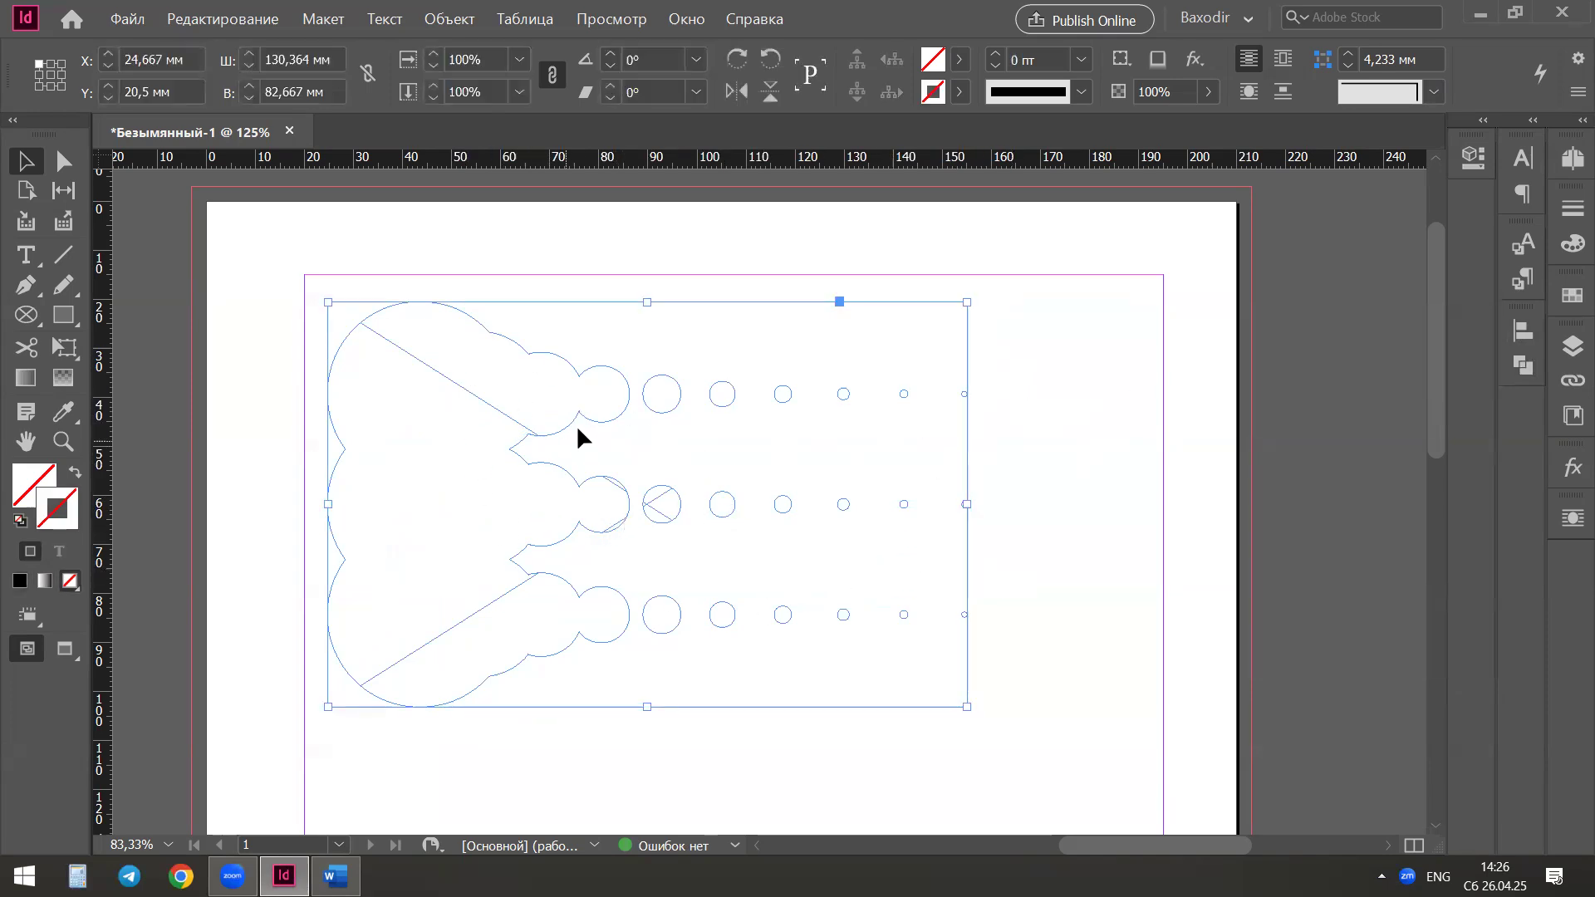
pyautogui.hotkey('ctrl', 'd')
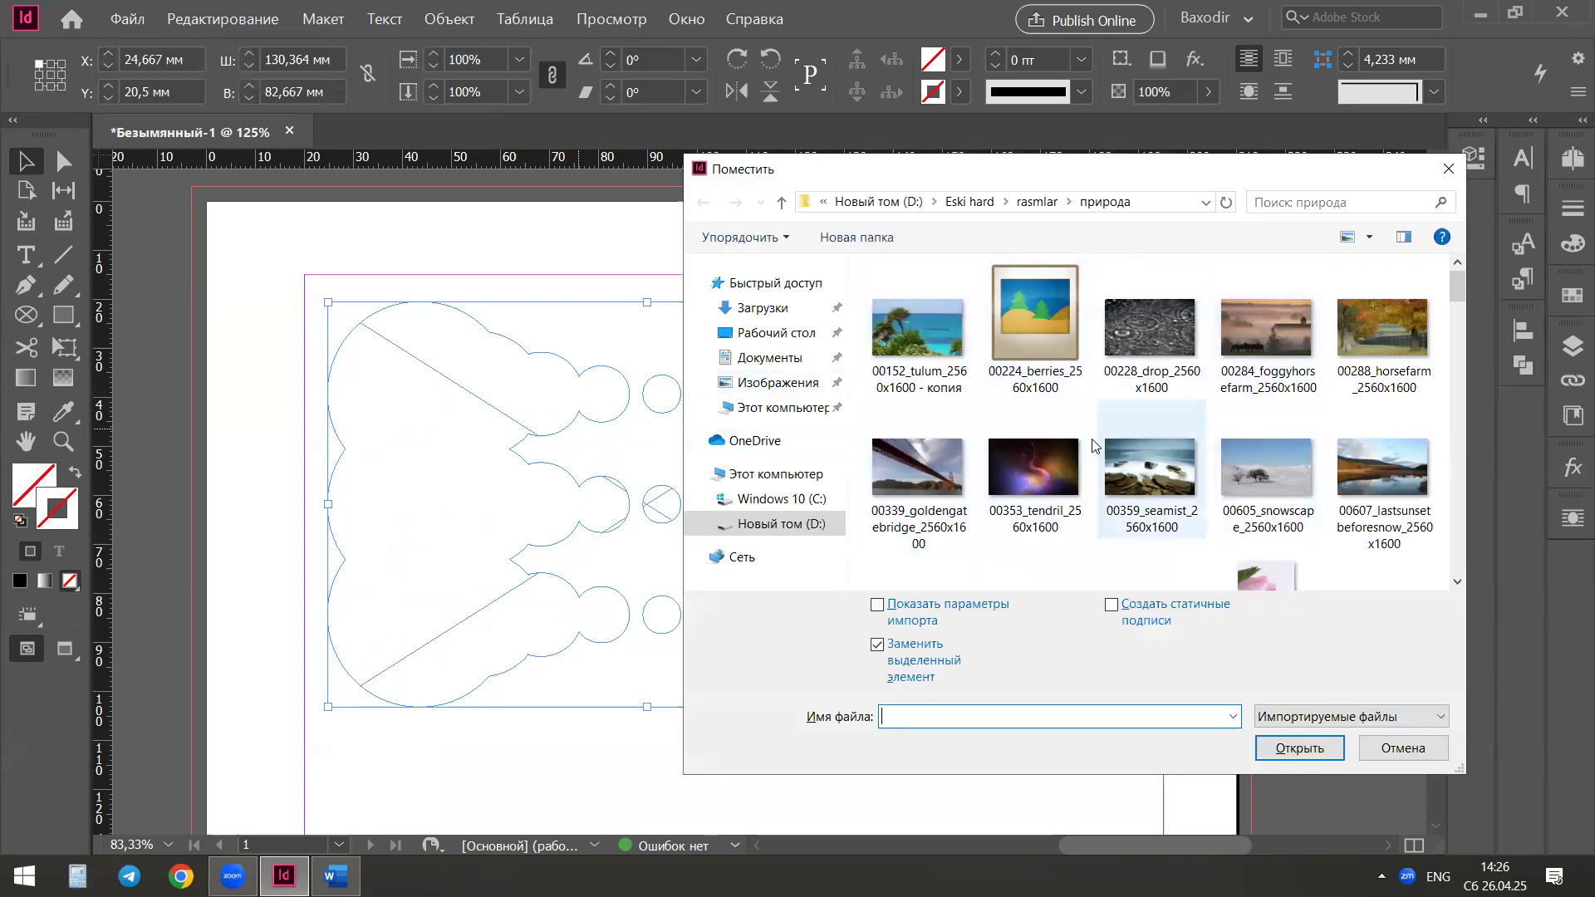
pyautogui.scroll(-5, 1156, 498)
pyautogui.scroll(1, 1143, 511)
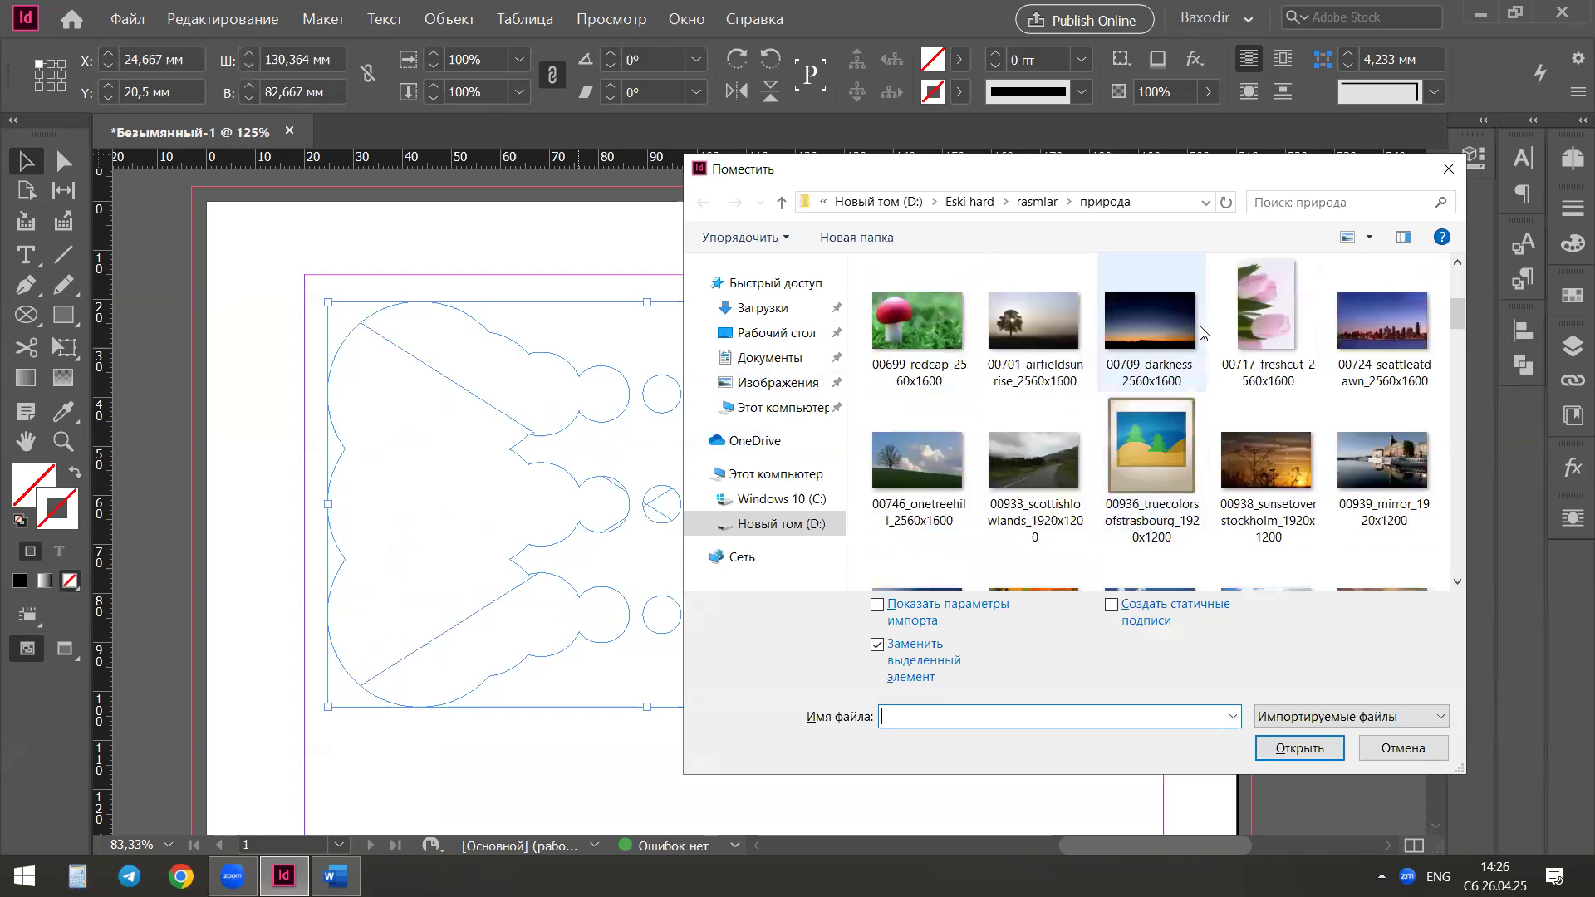
pyautogui.click(1020, 523)
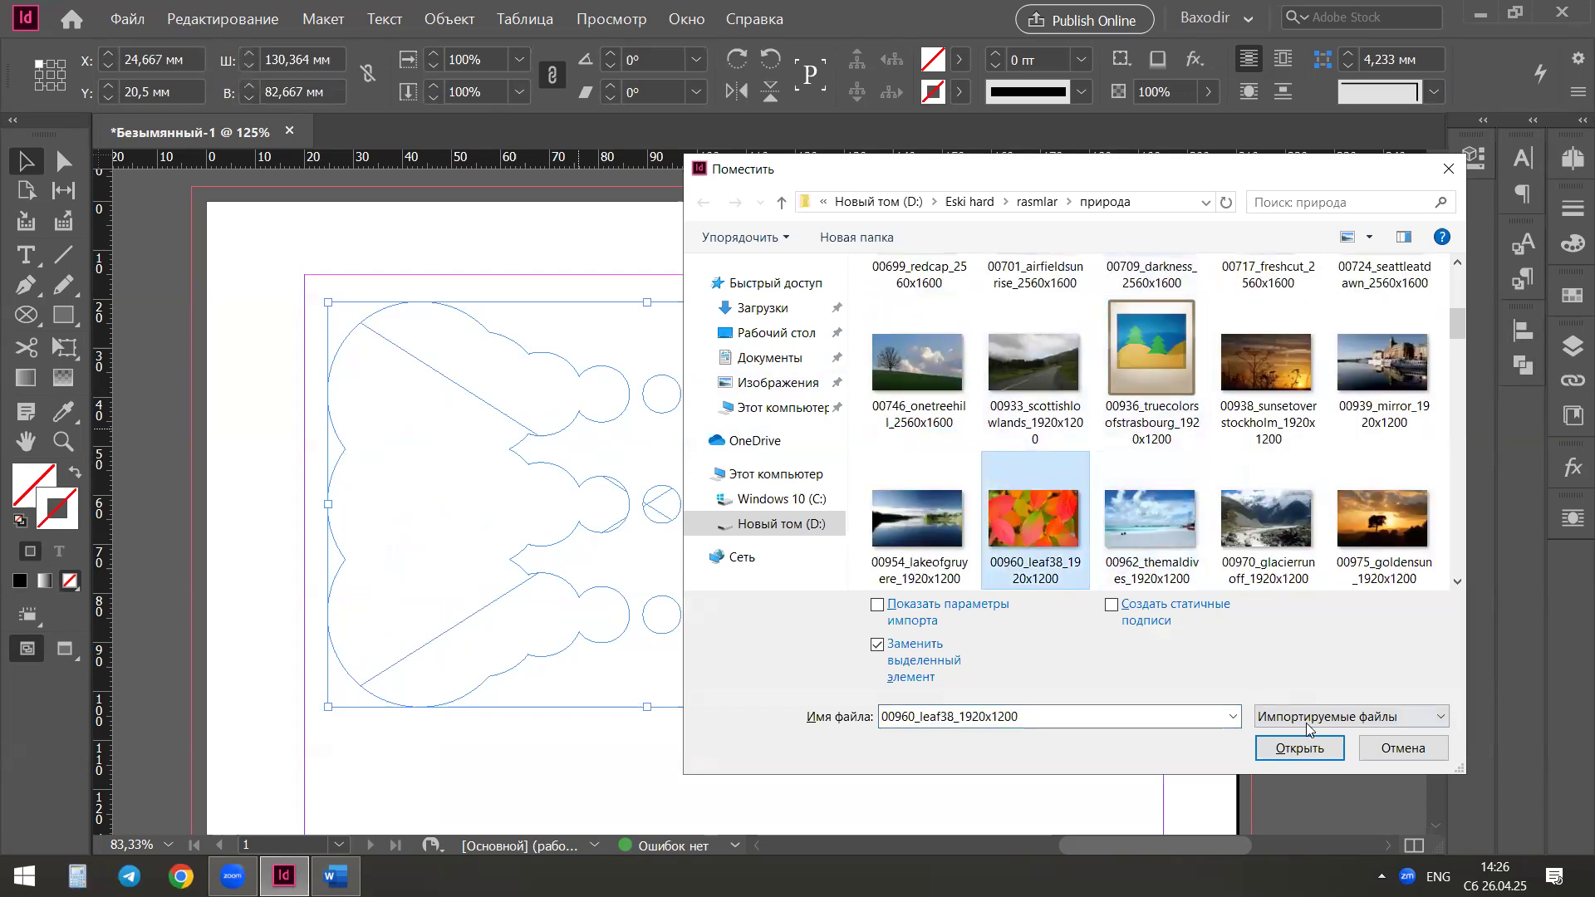
pyautogui.click(1301, 748)
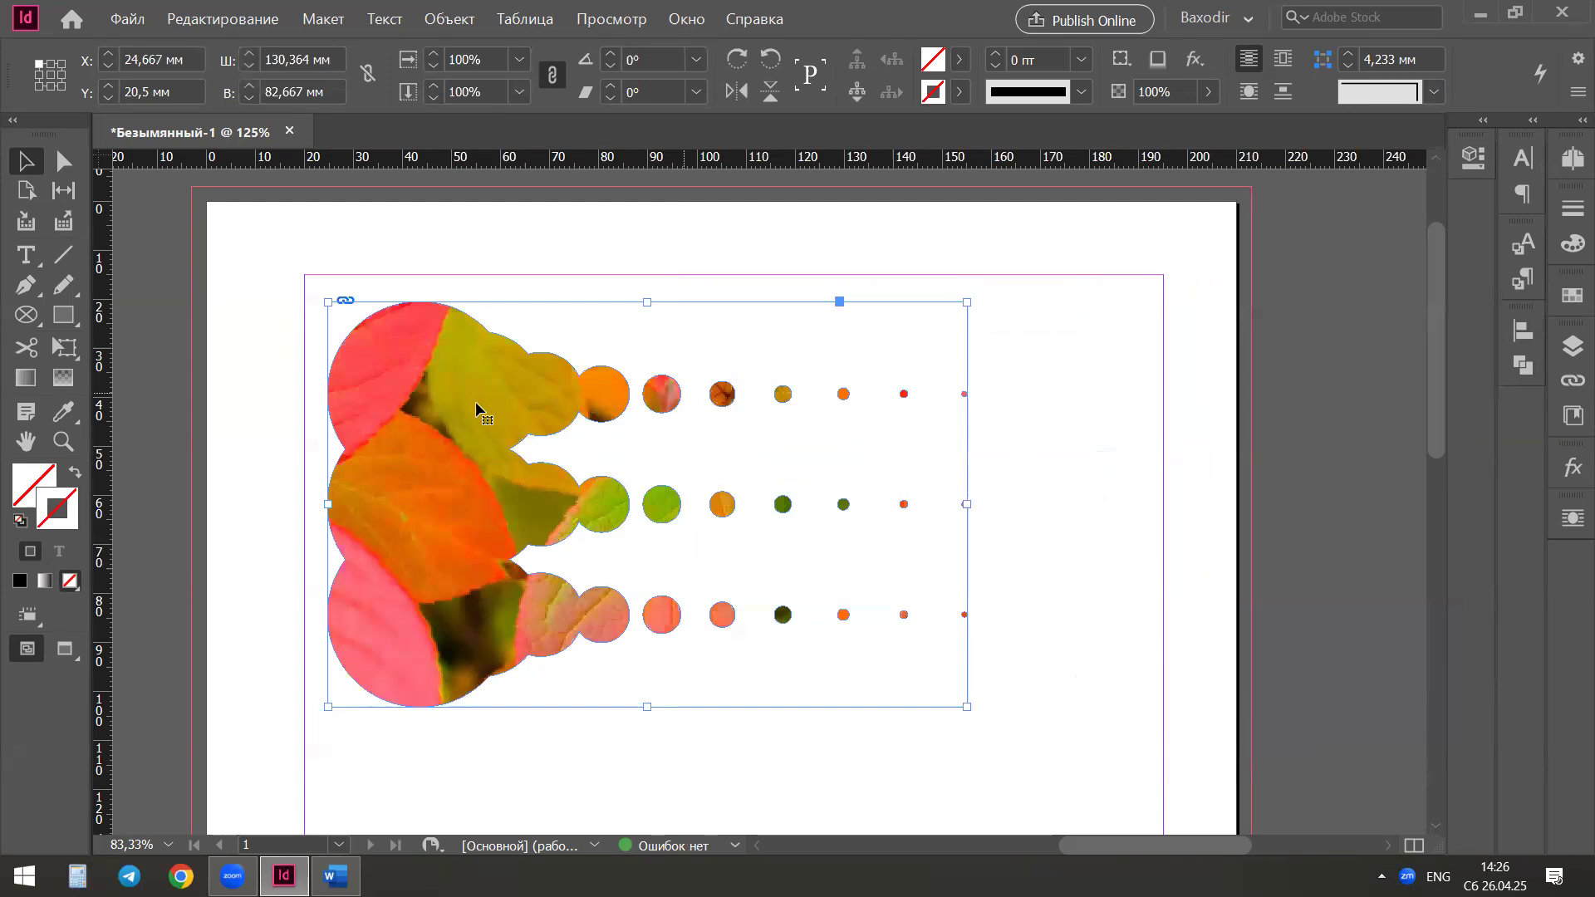
pyautogui.click(523, 464)
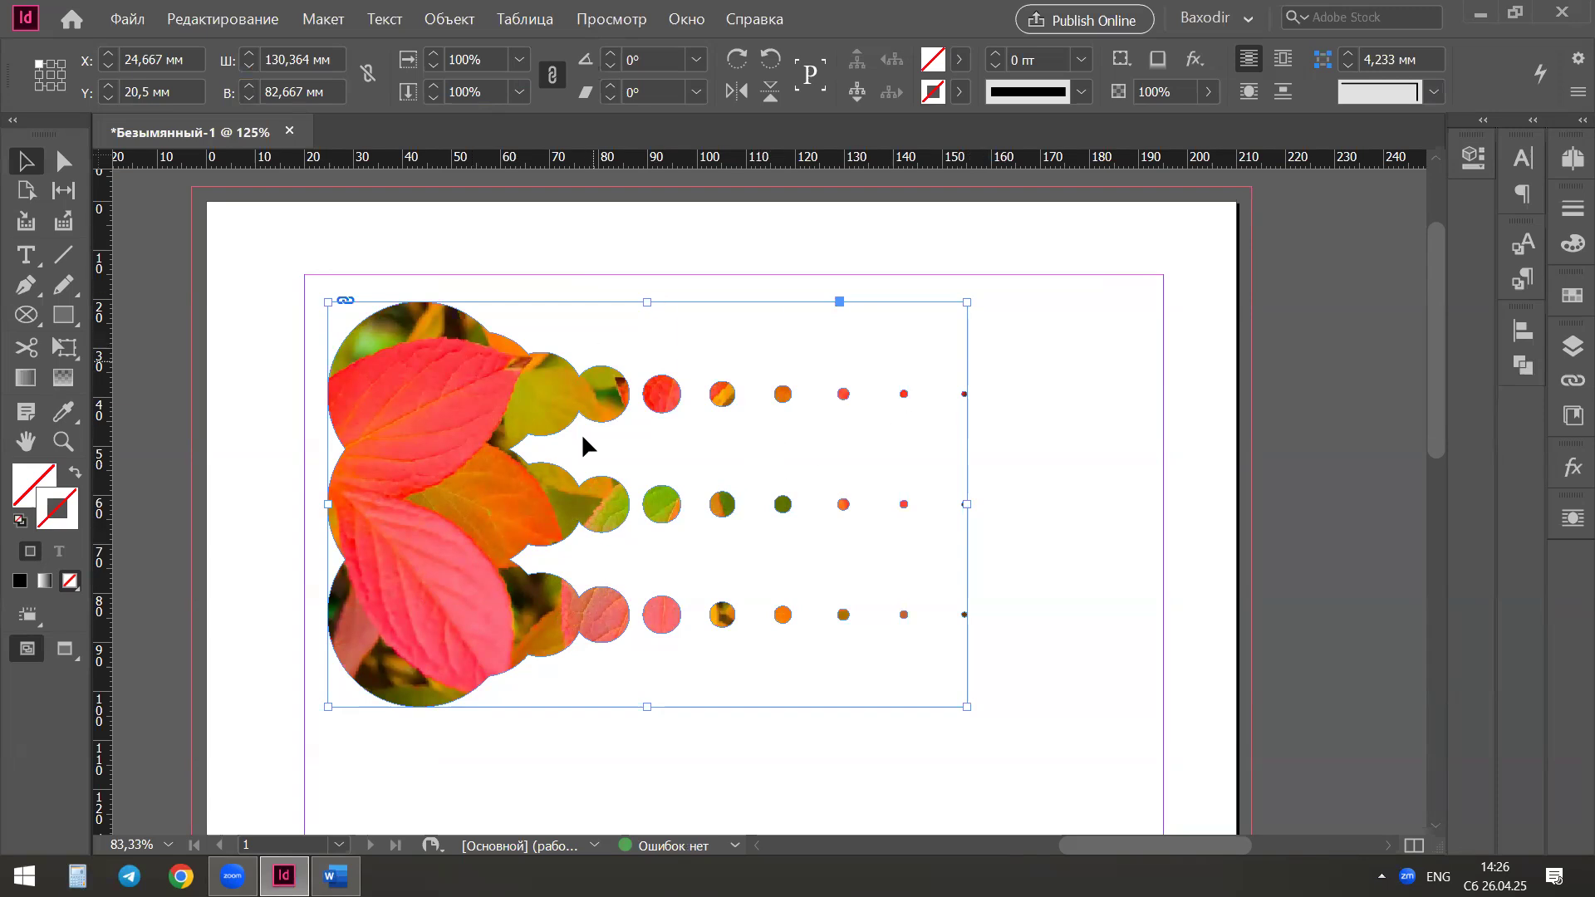
# Flip the image-filled shape horizontally and move it back onto the page
pyautogui.click(742, 91)
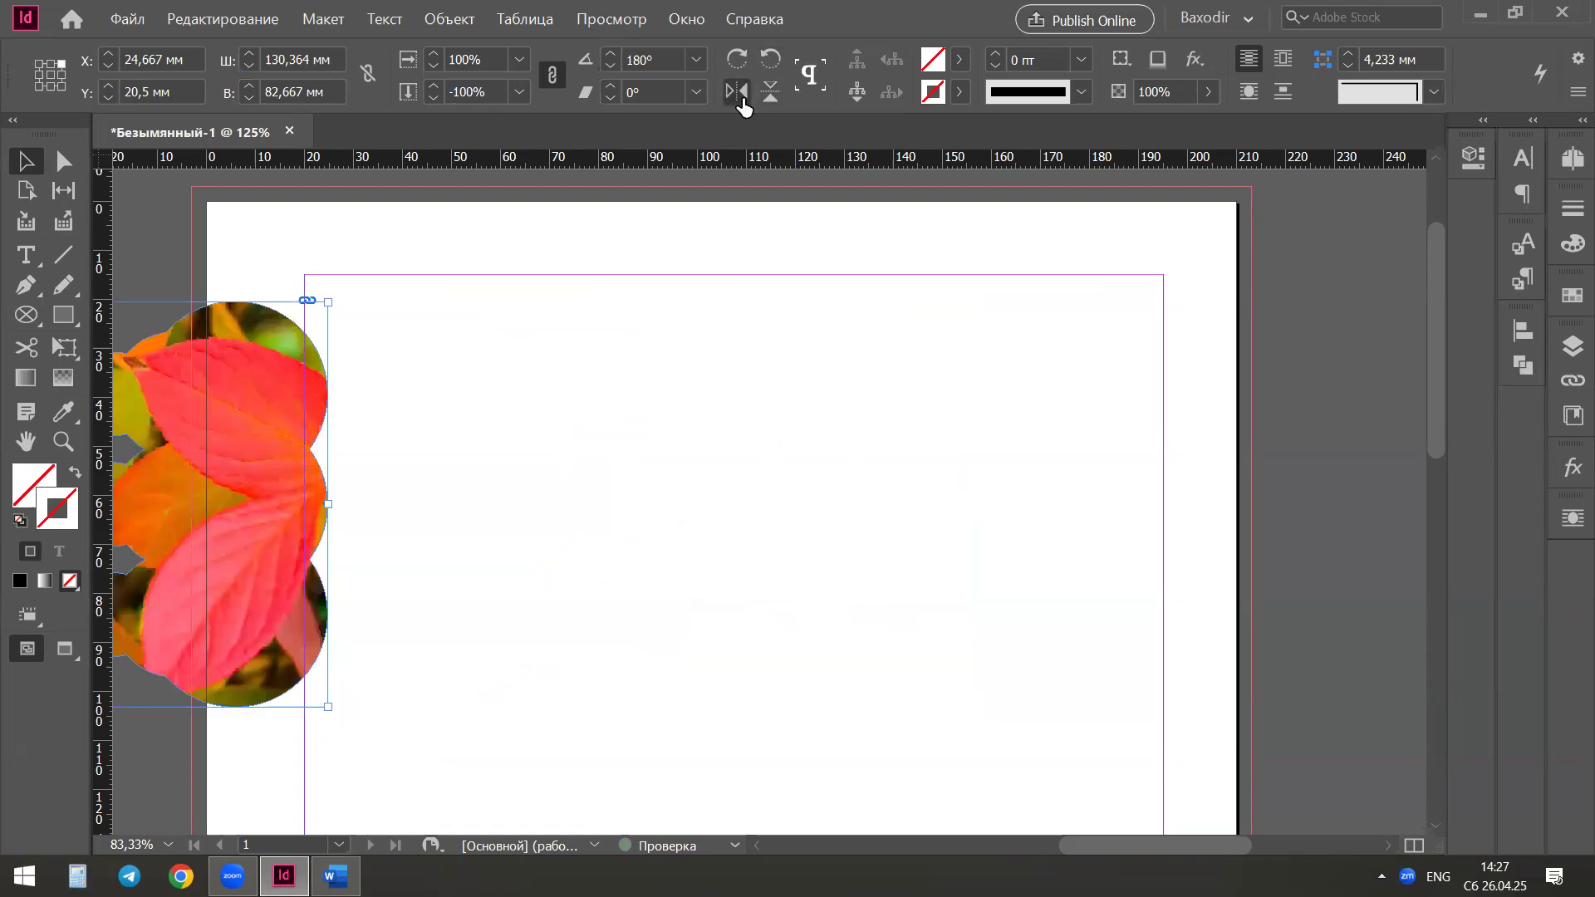
pyautogui.moveTo(256, 518); pyautogui.dragTo(860, 541)
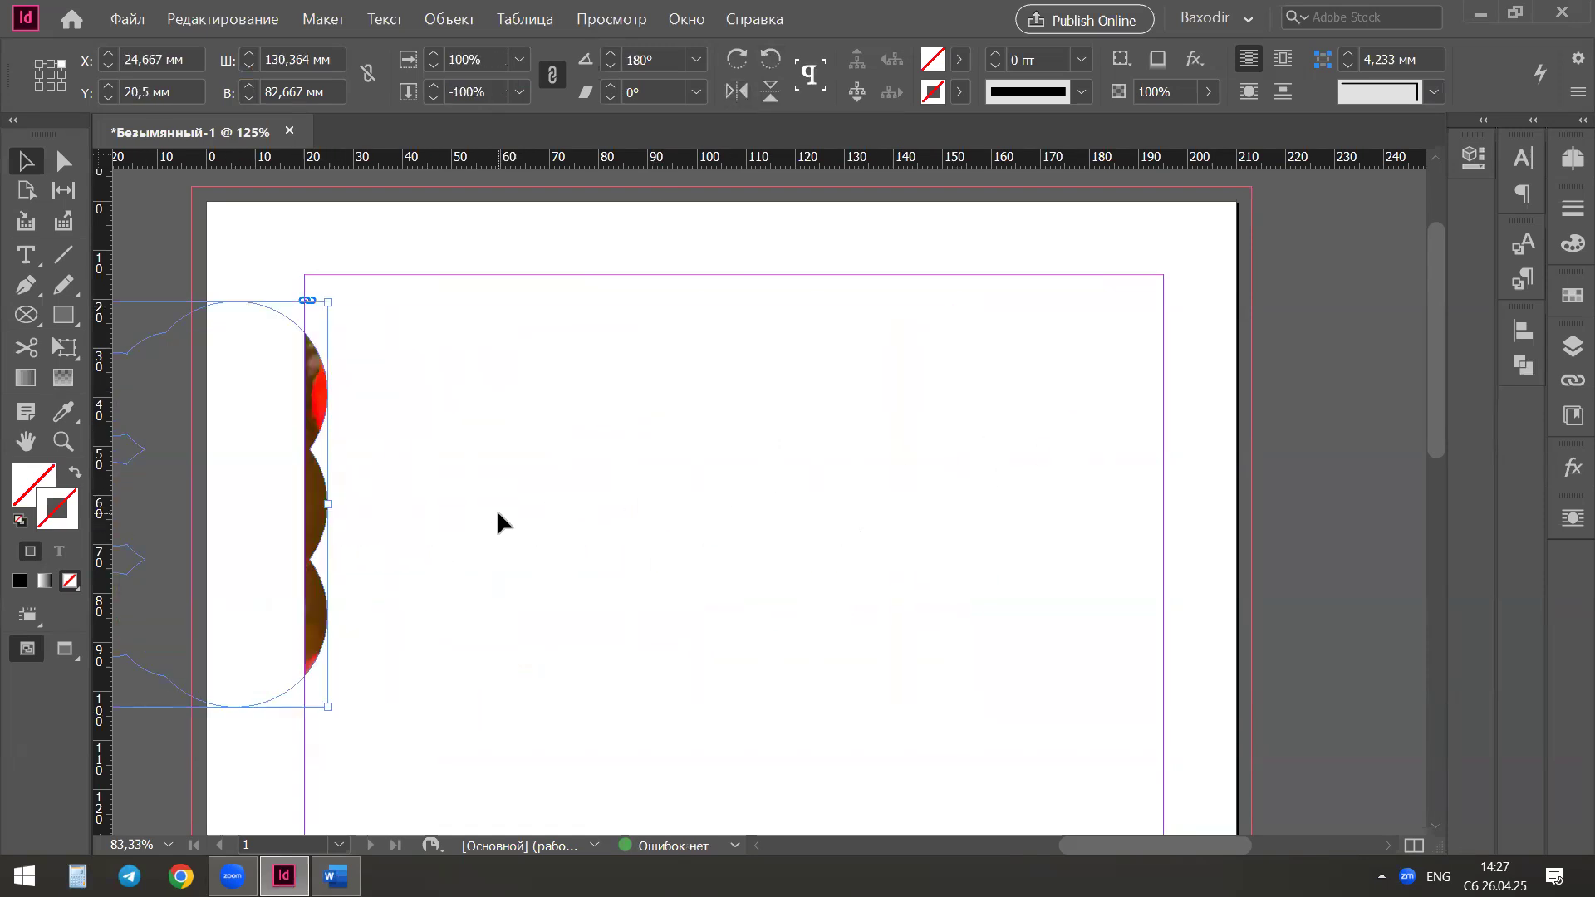
pyautogui.hotkey('ctrl', 'alt', 'shift', 'c')
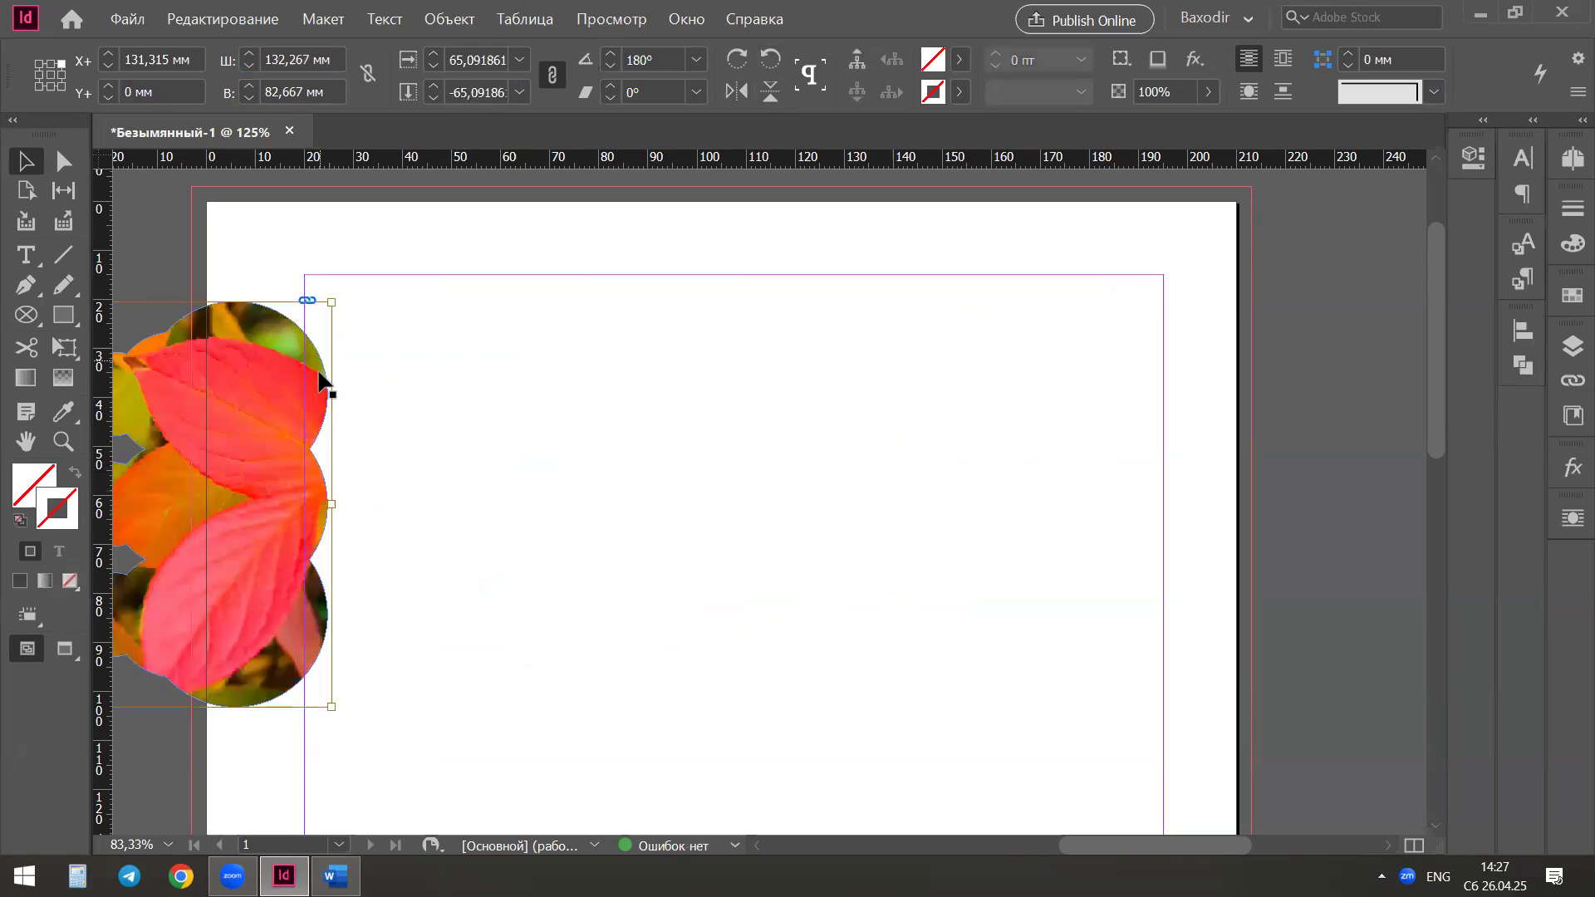
pyautogui.click(407, 345)
pyautogui.moveTo(244, 481); pyautogui.dragTo(657, 480)
pyautogui.click(829, 249)
# Undo the shift of the image inside its frame and reposition the whole shape beside the page's left margin
pyautogui.moveTo(801, 459); pyautogui.dragTo(796, 473)
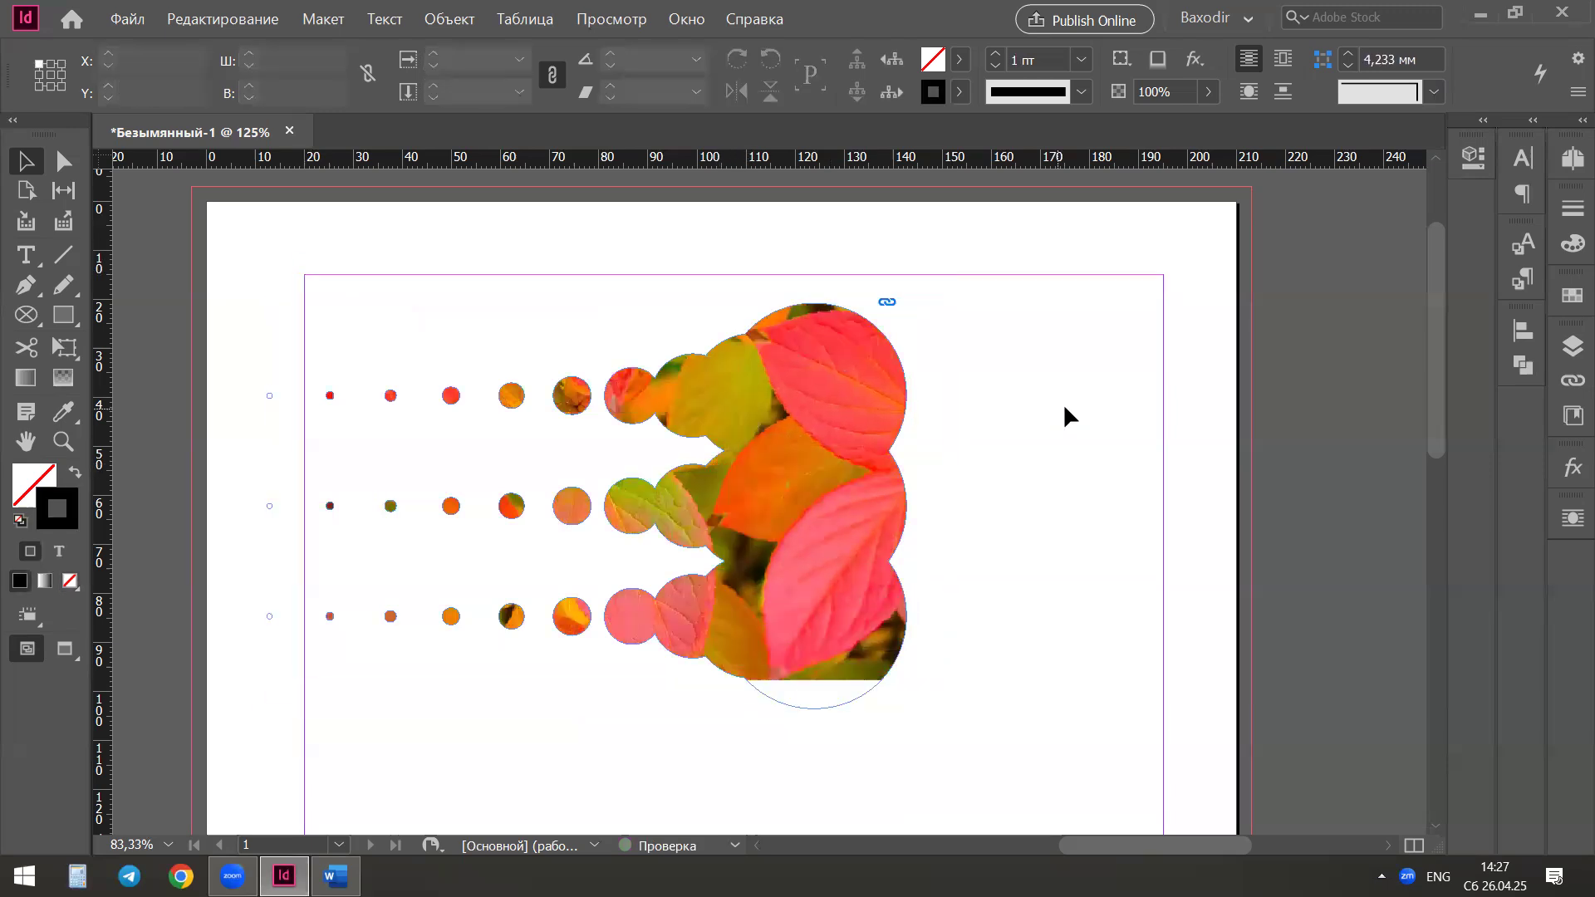
pyautogui.moveTo(796, 548); pyautogui.dragTo(869, 552)
pyautogui.hotkey('ctrl', 'z')
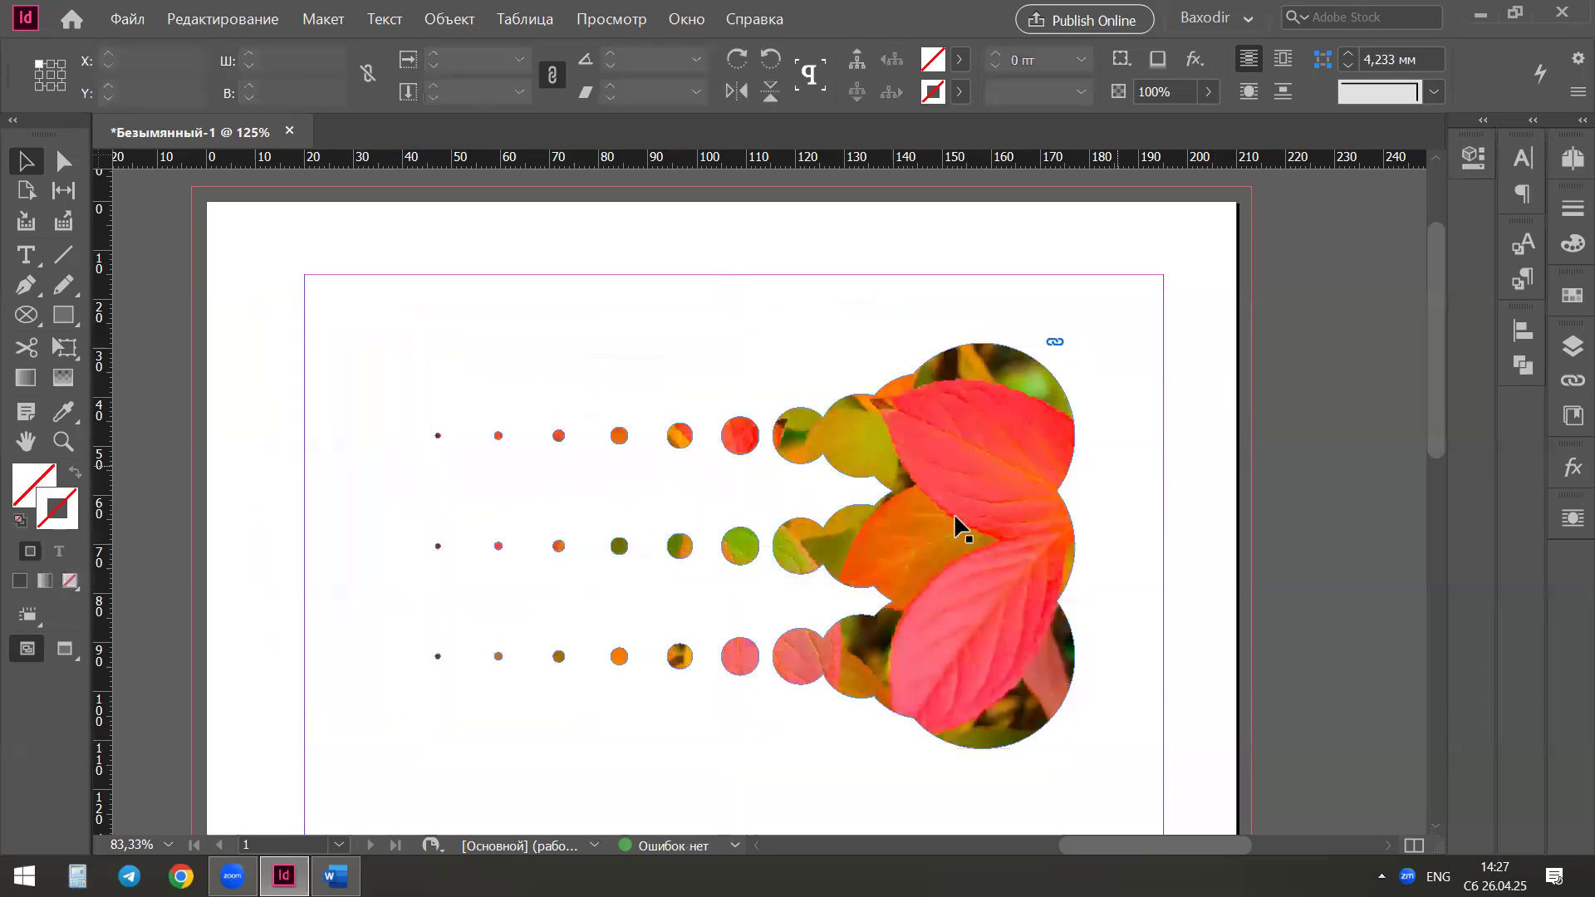
pyautogui.moveTo(980, 487); pyautogui.dragTo(856, 455)
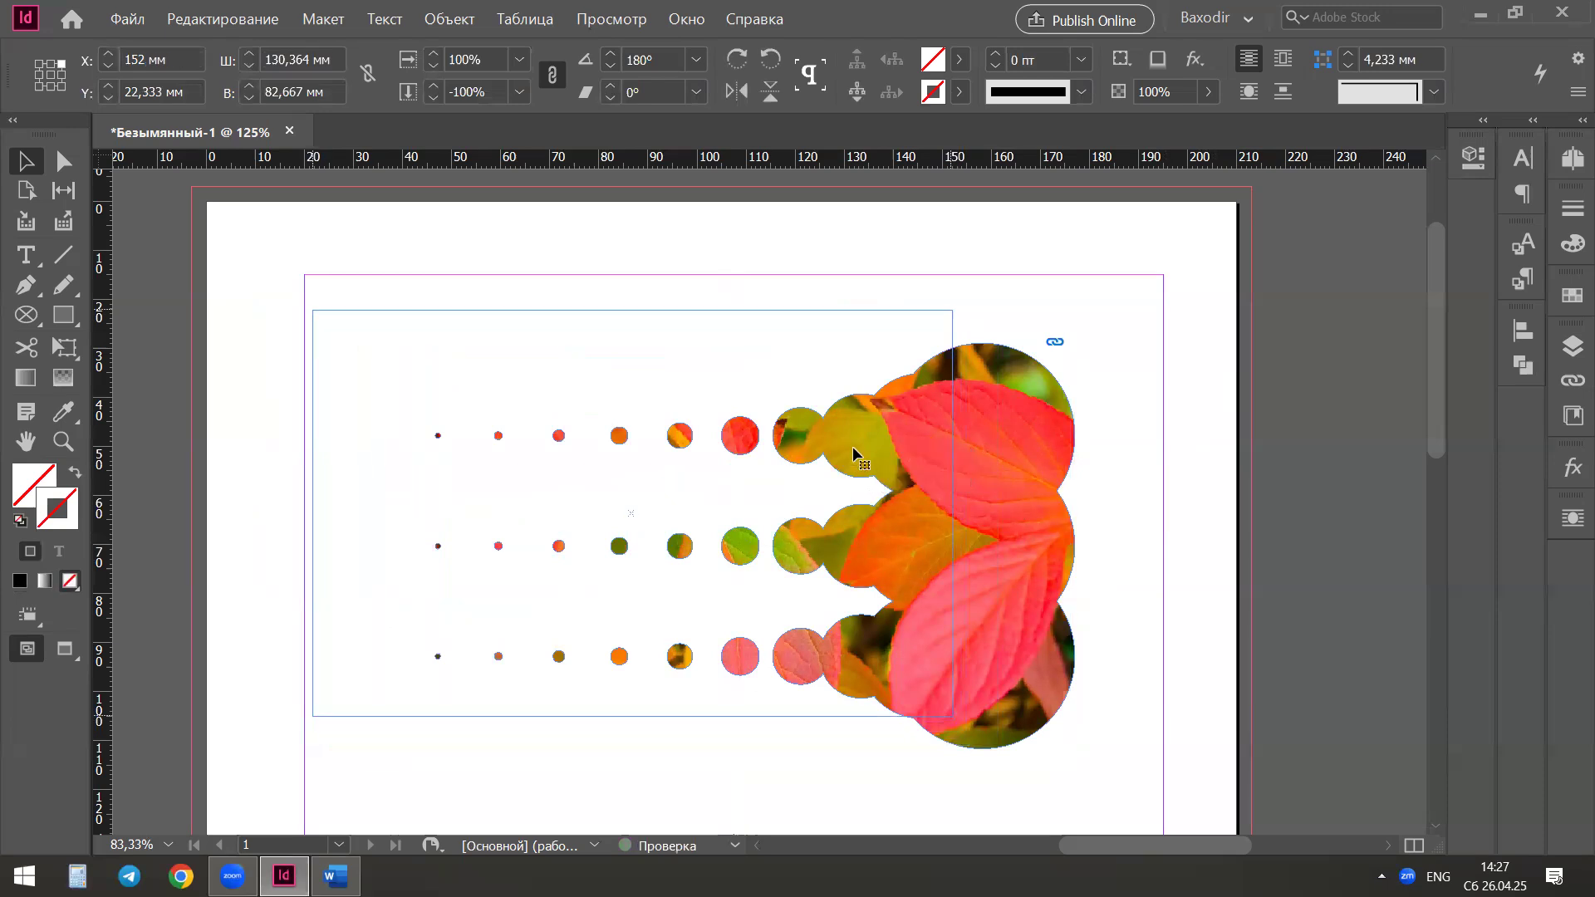
pyautogui.click(1077, 378)
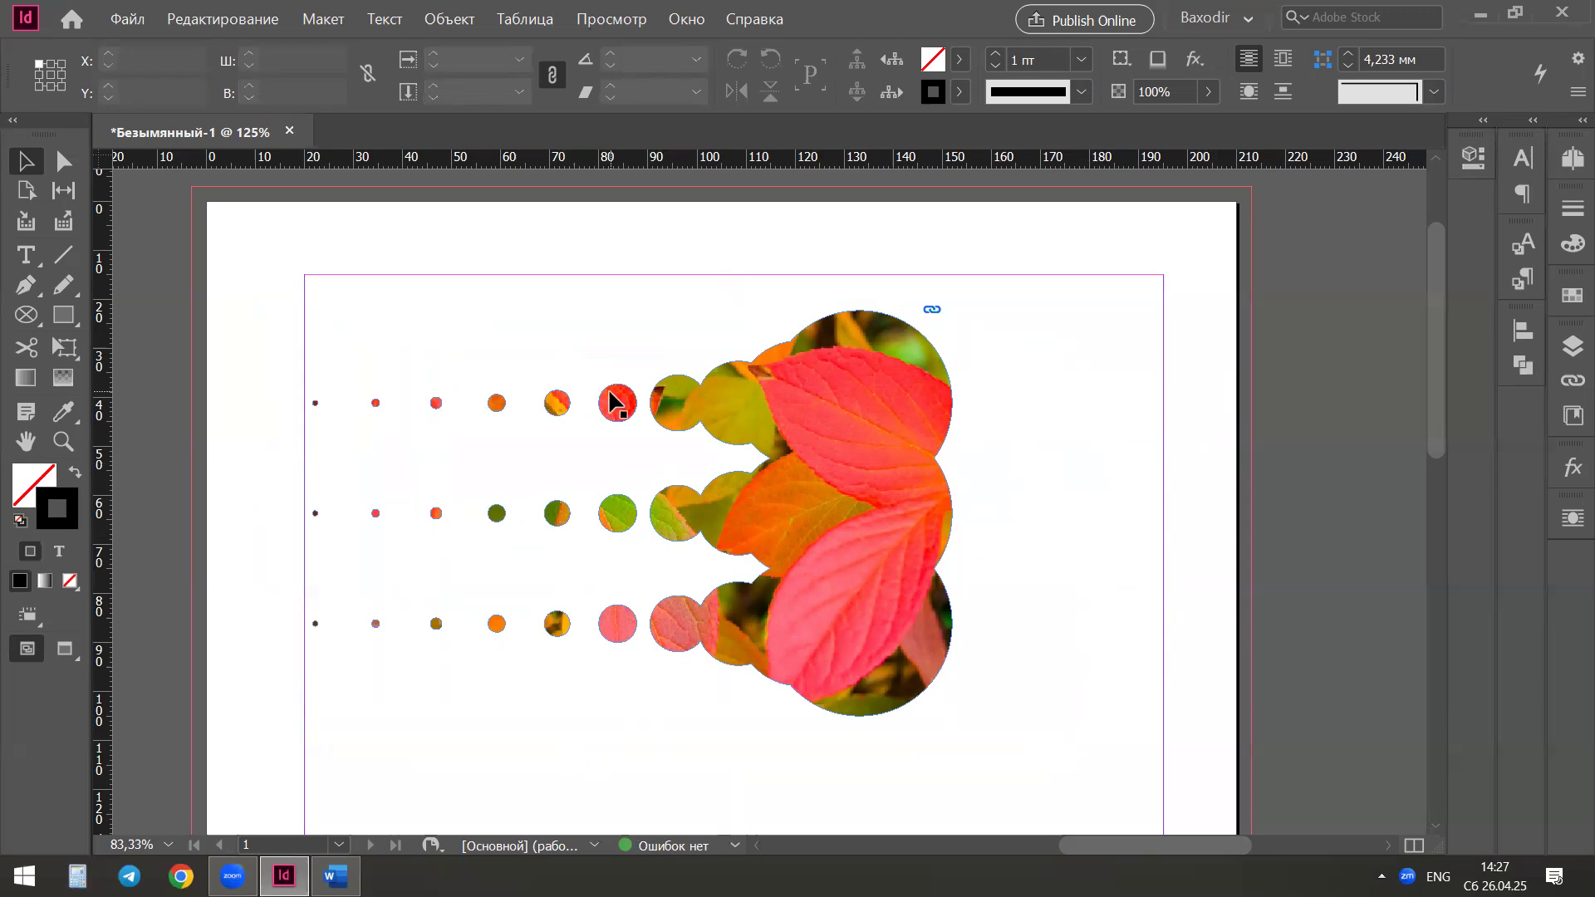
# Draw a tall text frame to the right of the large circles and enter A, 4, B and 7 on separate lines
pyautogui.click(27, 256)
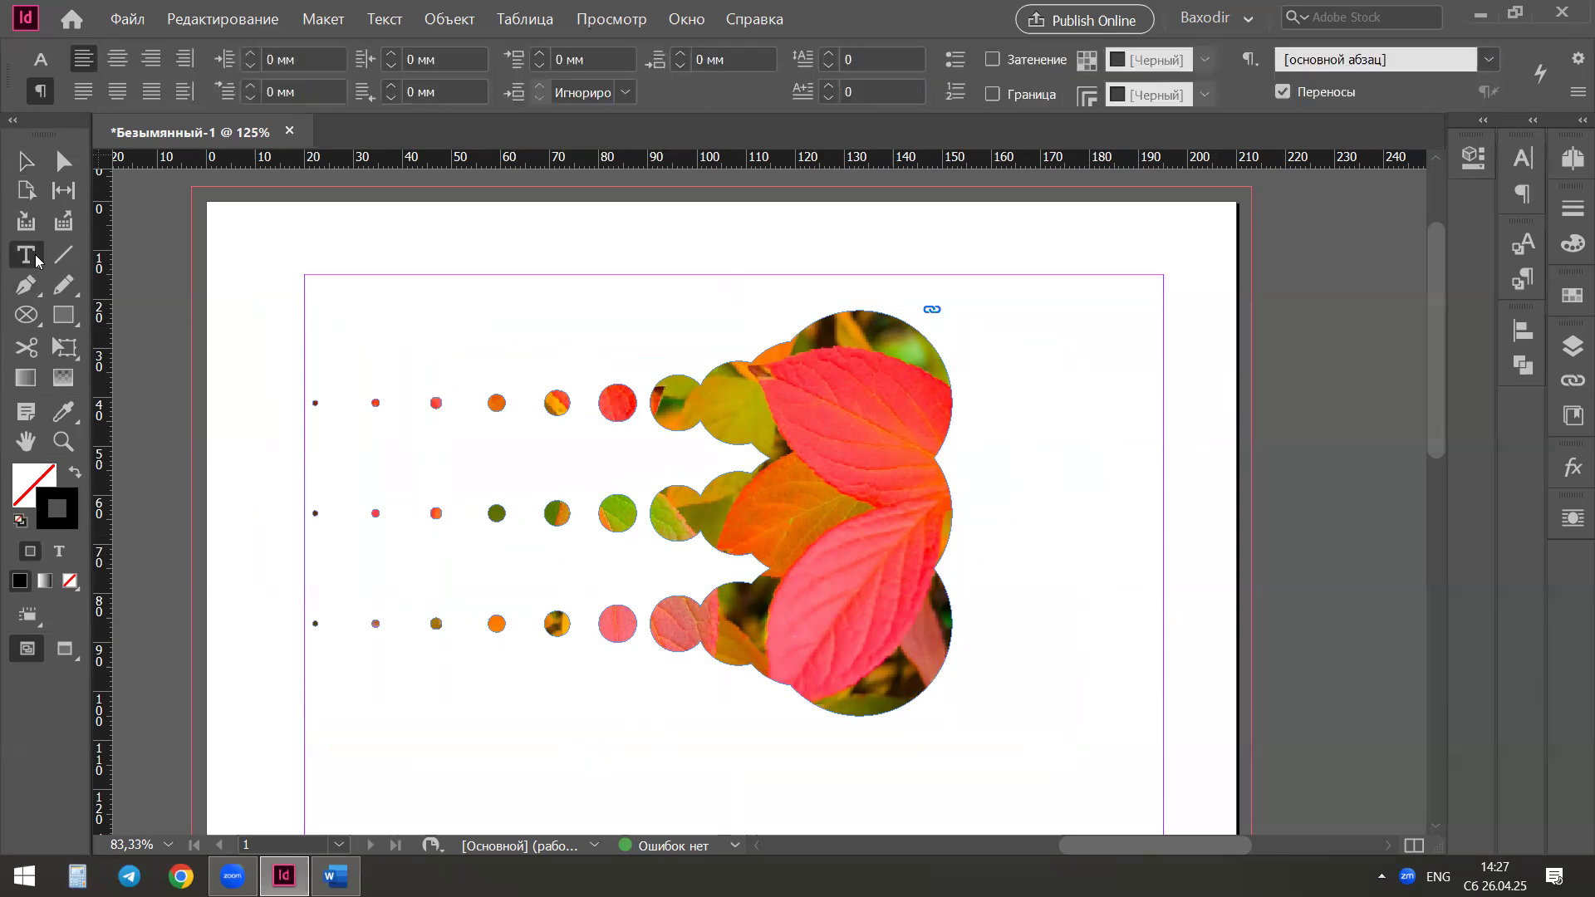
pyautogui.moveTo(991, 294); pyautogui.dragTo(1195, 750)
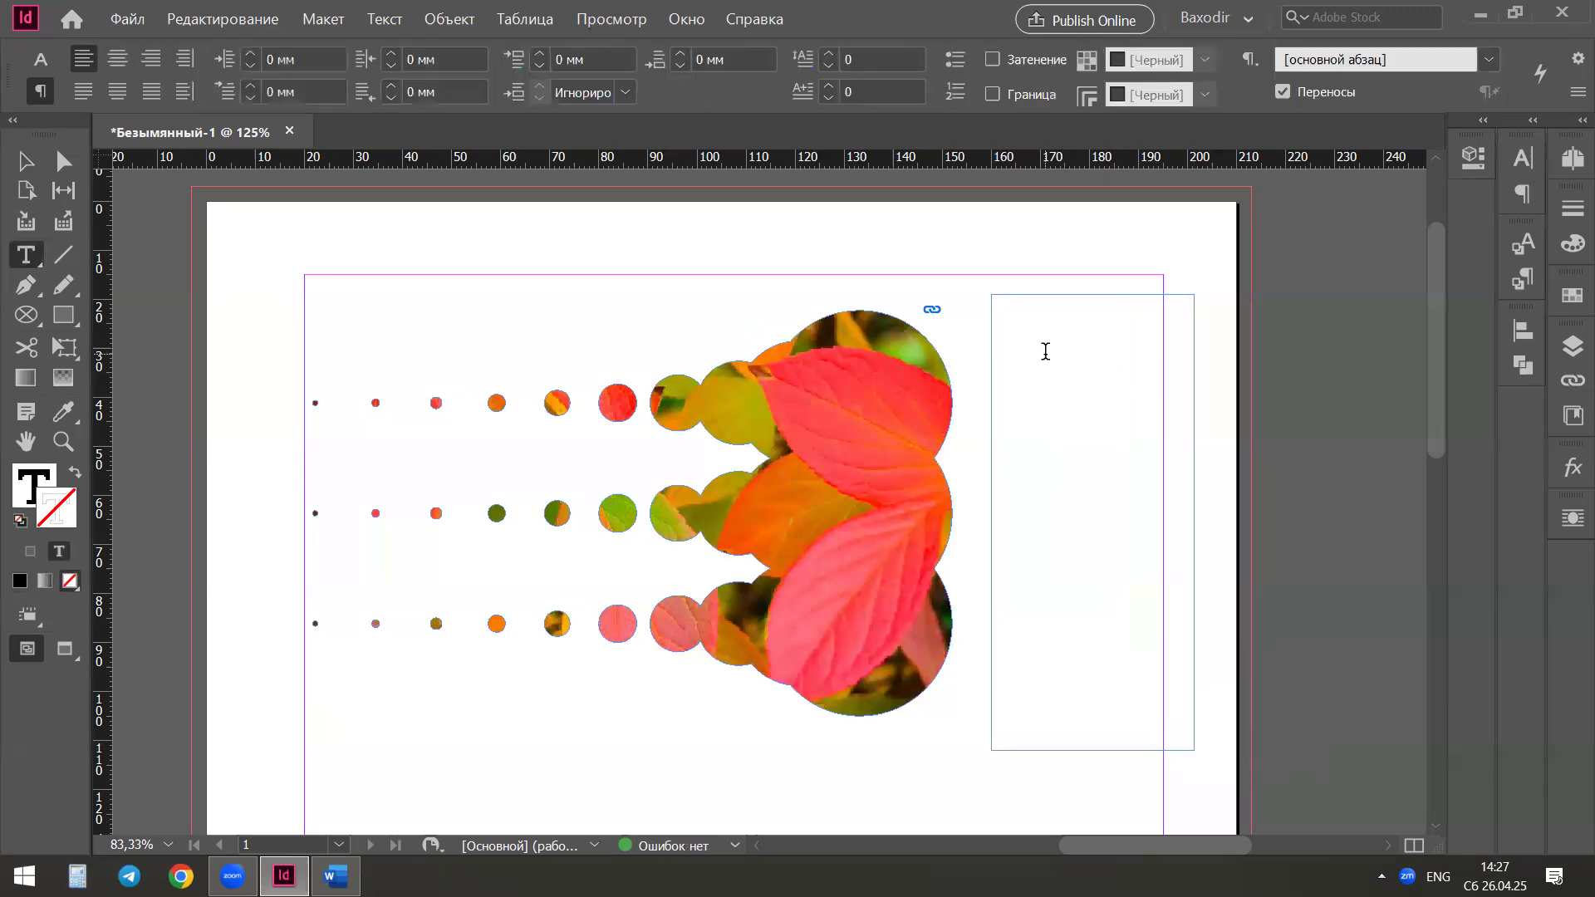
pyautogui.write('A')
pyautogui.press('Return')
pyautogui.write('4')
pyautogui.press('Return')
pyautogui.write('B')
pyautogui.press('Return')
pyautogui.write('7')
# Enlarge all four characters to 56 pt so that they fill the height of the text frame
pyautogui.moveTo(1007, 384); pyautogui.dragTo(987, 278)
pyautogui.moveTo(999, 354); pyautogui.dragTo(1026, 401)
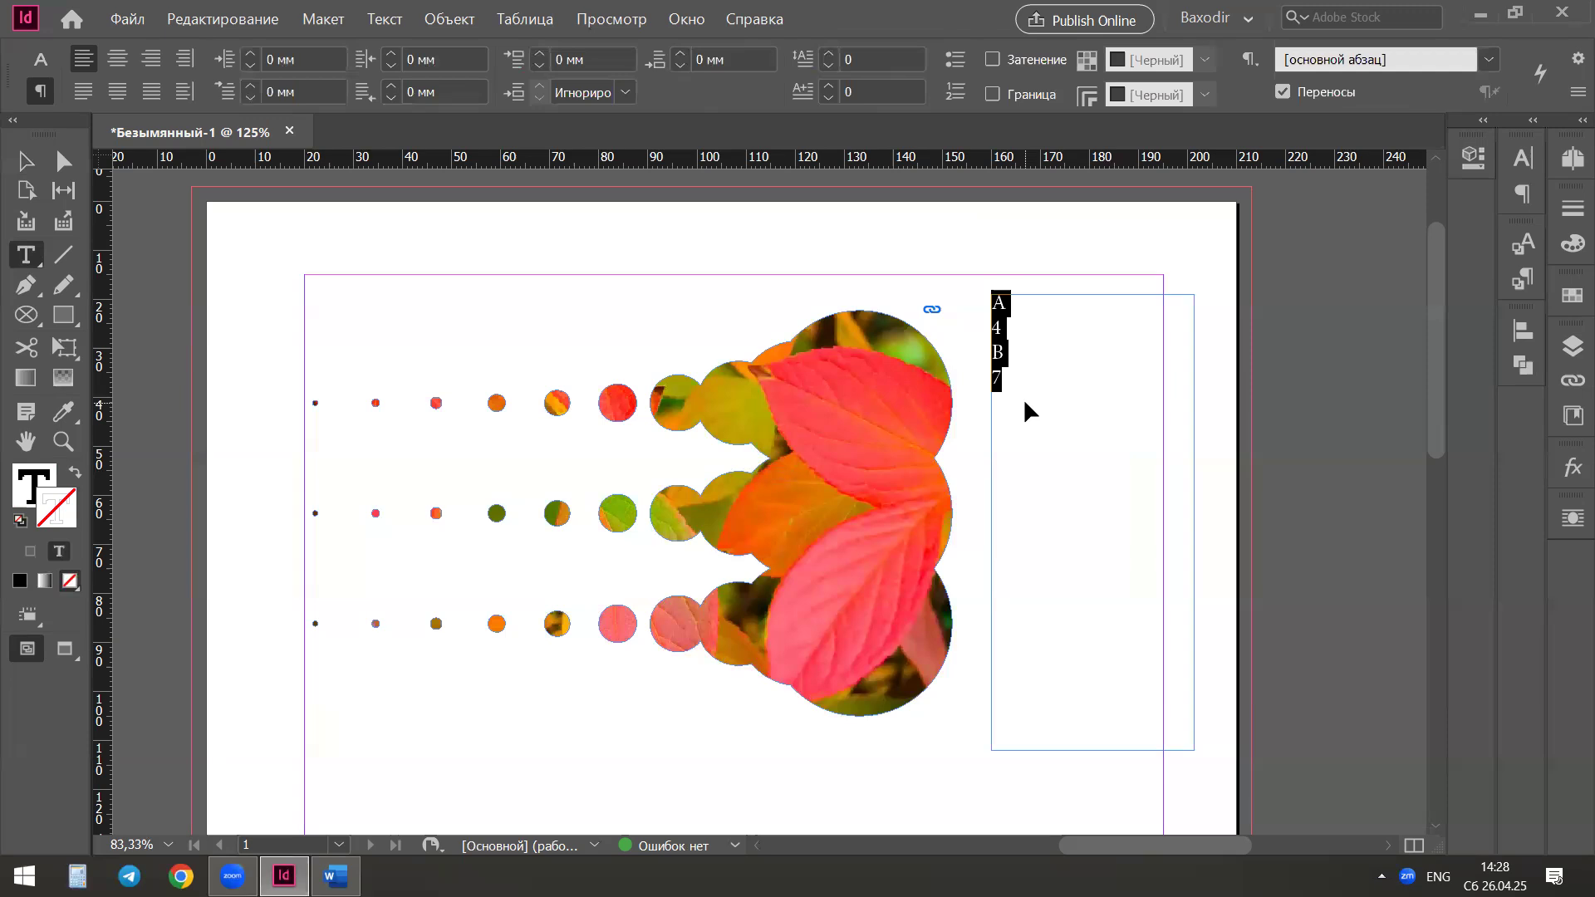
pyautogui.hotkey('ctrl', 'shift', '.')
pyautogui.hotkey('ctrl', 'shift', '.')
pyautogui.hotkey('ctrl', 'shift', '.')
pyautogui.hotkey('ctrl', 'shift', '.')
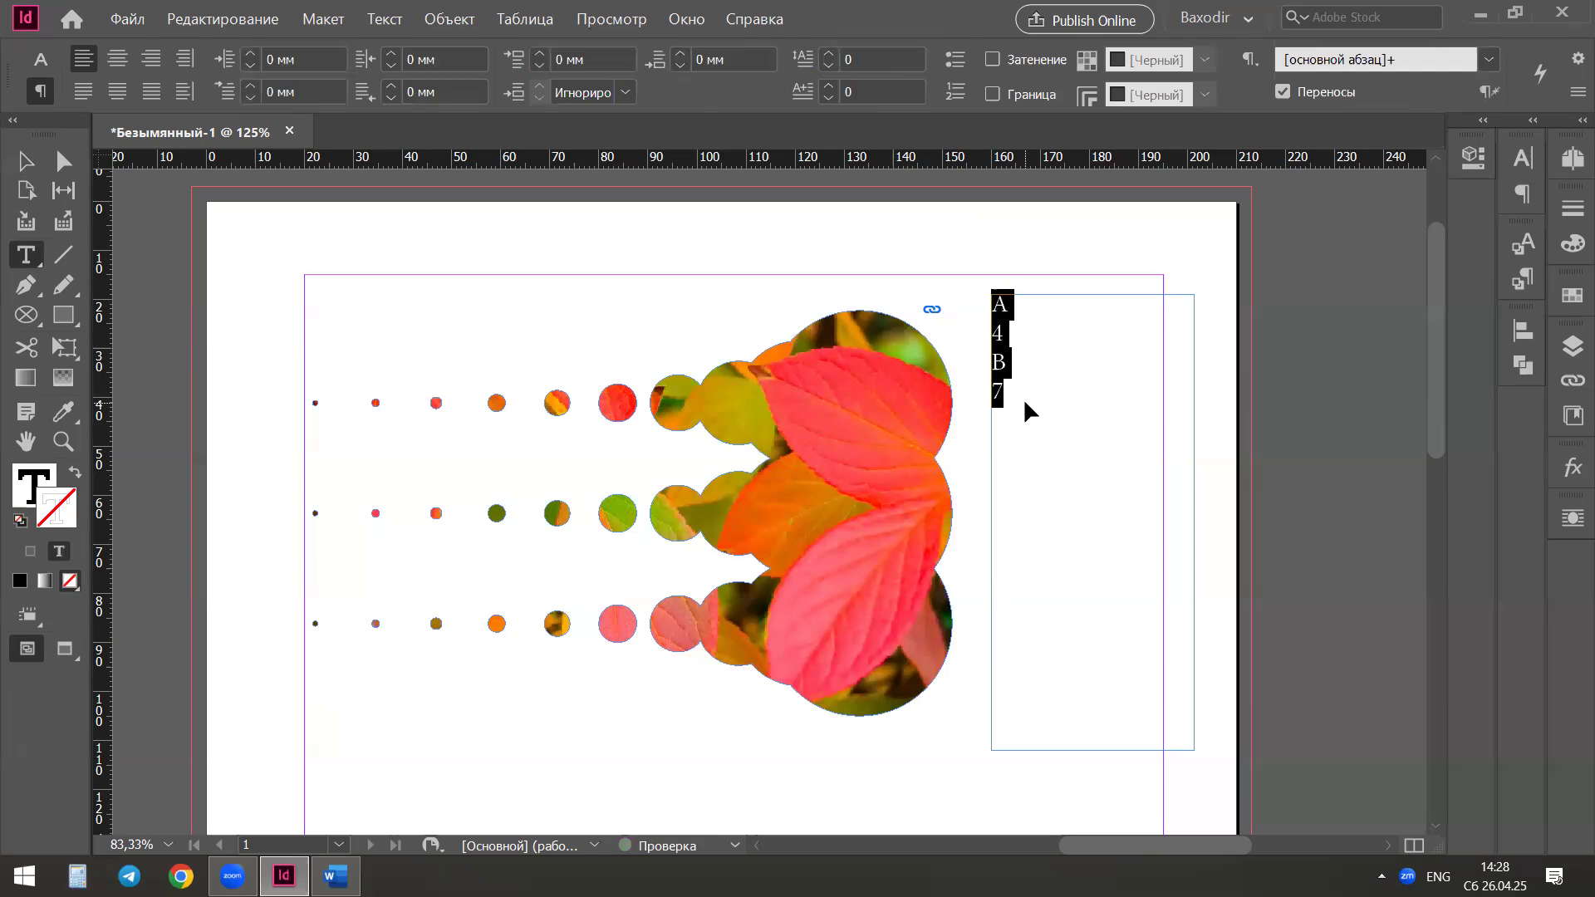
pyautogui.hotkey('ctrl', 'shift', '.')
pyautogui.hotkey('ctrl', 'shift', '.')
pyautogui.hotkey('ctrl', 'shift', '.')
pyautogui.hotkey('ctrl', 'shift', '.')
pyautogui.hotkey('ctrl', 'shift', '.')
pyautogui.hotkey('ctrl', 'shift', '.')
pyautogui.hotkey('ctrl', 'shift', '.')
pyautogui.hotkey('ctrl', 'shift', '.')
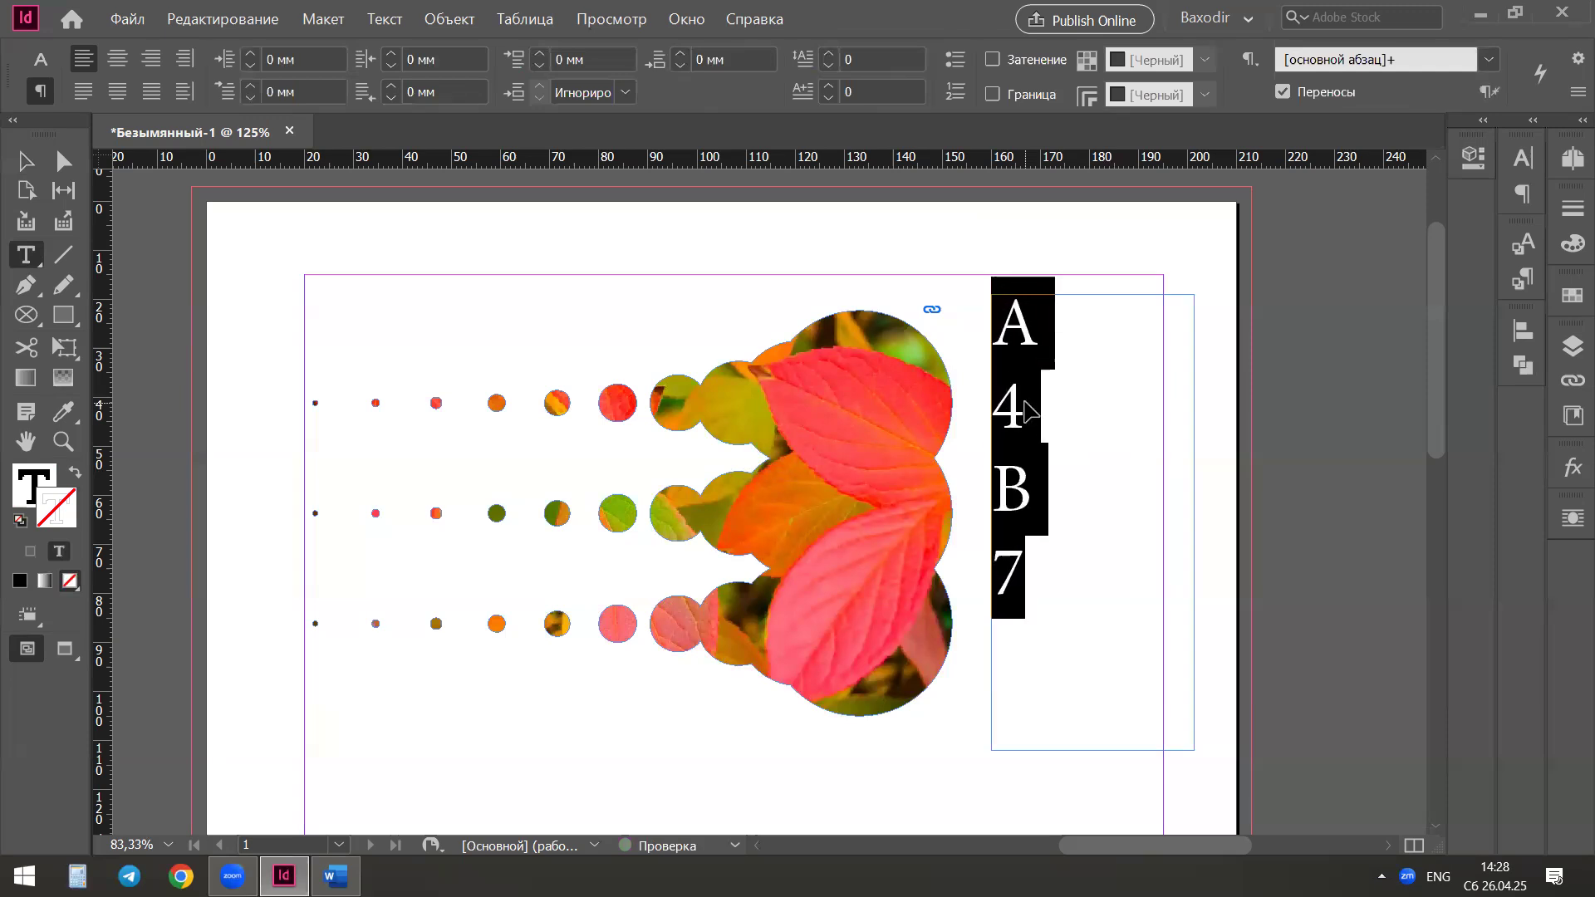
pyautogui.hotkey('ctrl', 'shift', '.')
pyautogui.hotkey('ctrl', 'shift', '.')
pyautogui.hotkey('ctrl', 'shift', '.')
pyautogui.hotkey('ctrl', 'shift', '.')
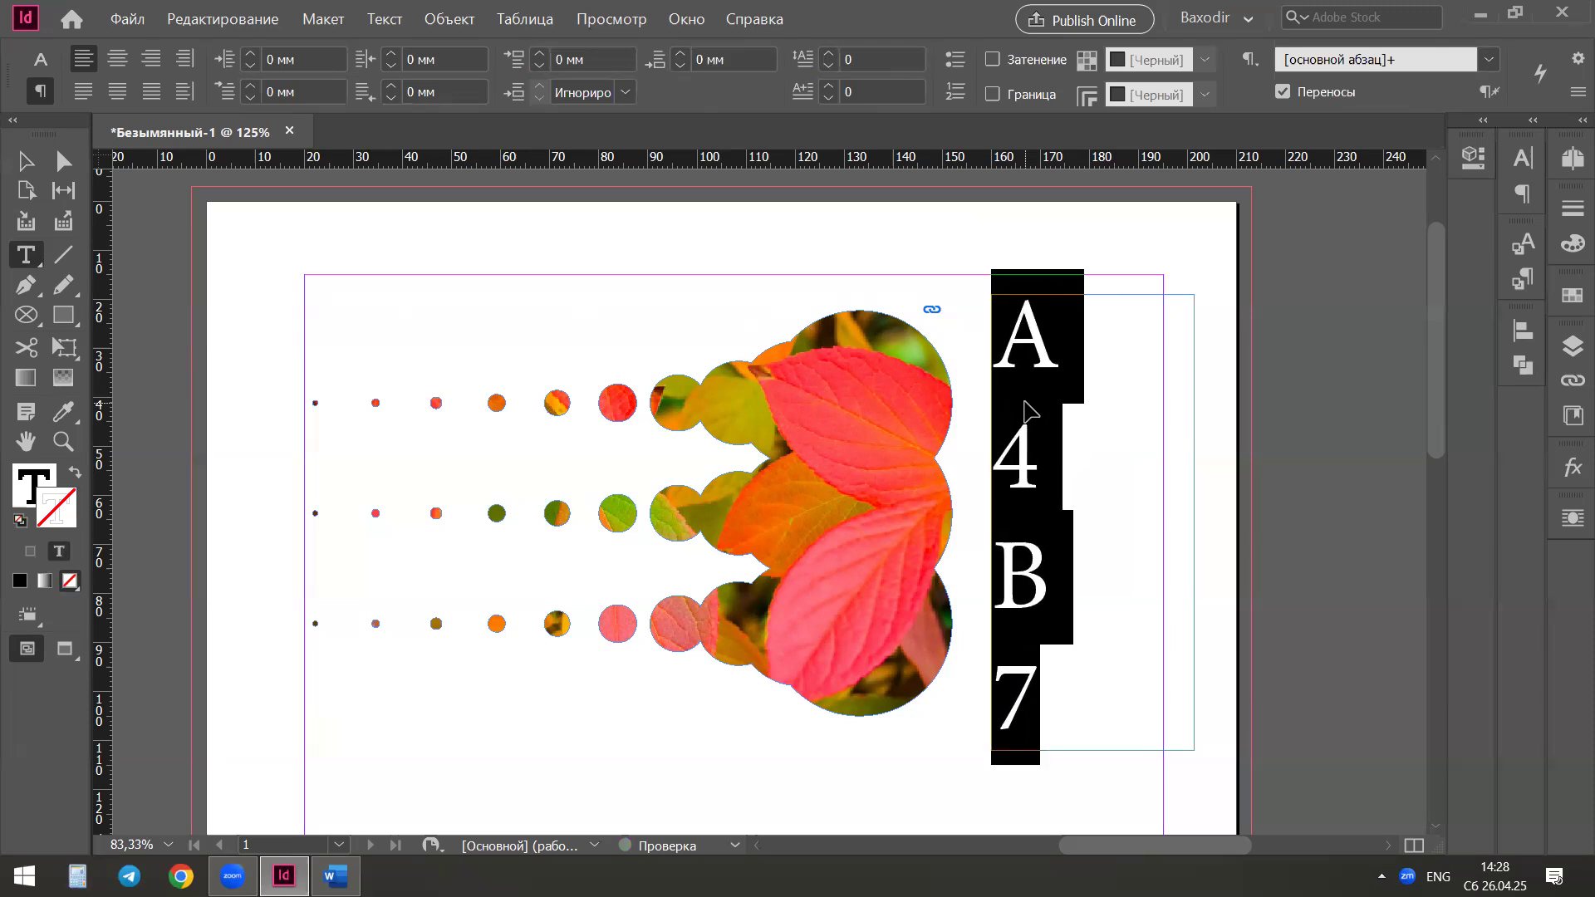
pyautogui.hotkey('ctrl', 'shift', ',')
pyautogui.click(1076, 389)
# Change the font of the four characters A, 4, B and 7 to Montserrat Bold
pyautogui.moveTo(1063, 645); pyautogui.dragTo(1071, 287)
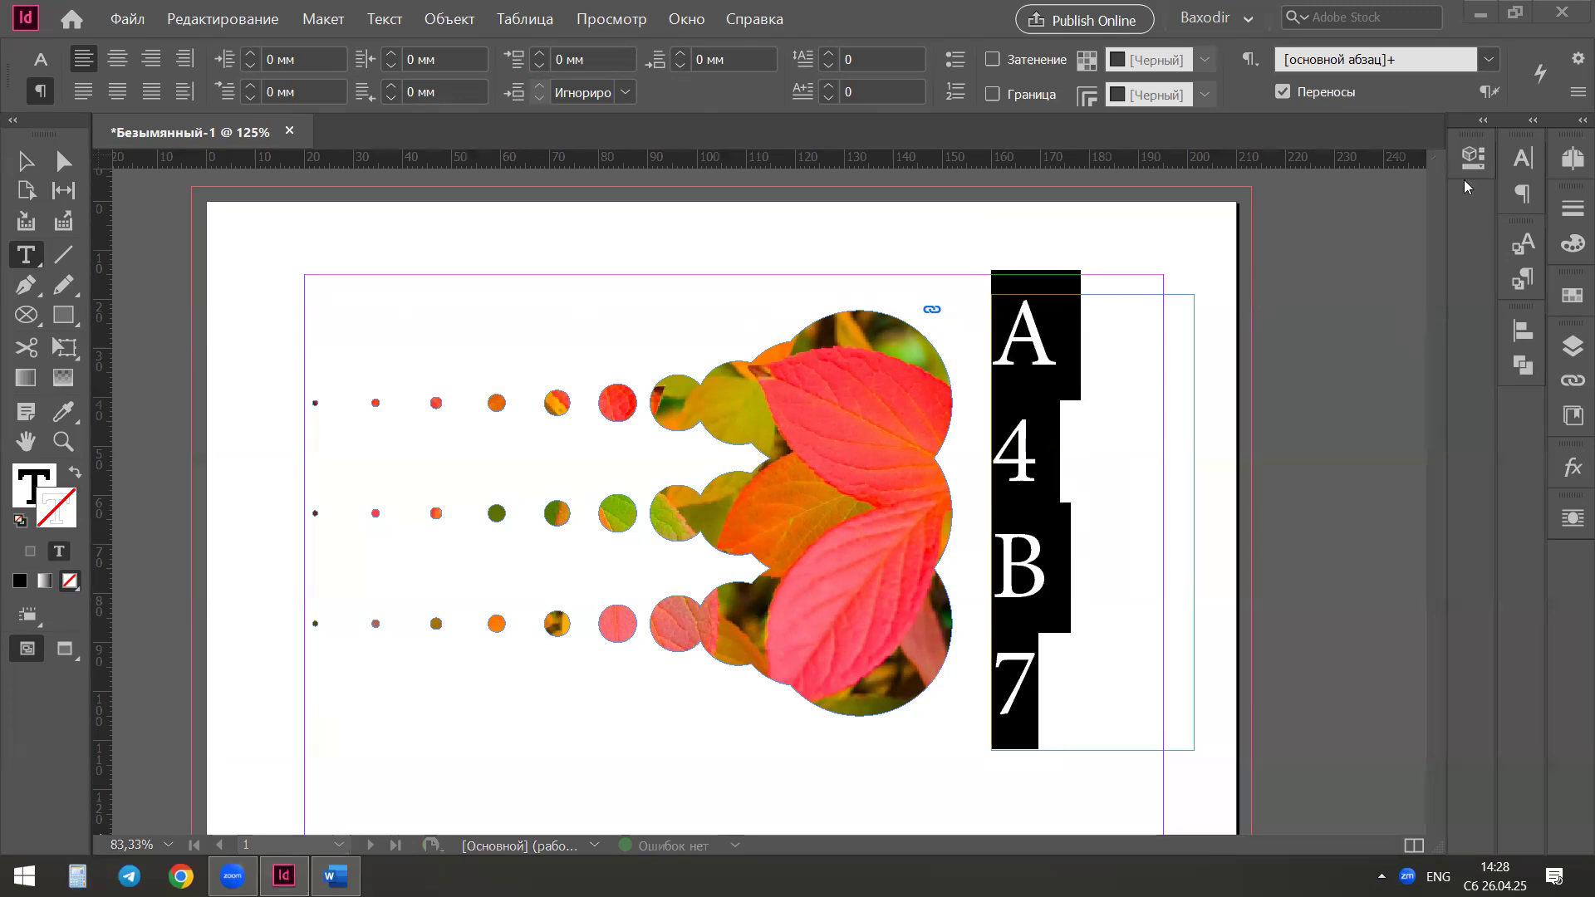
pyautogui.click(1469, 158)
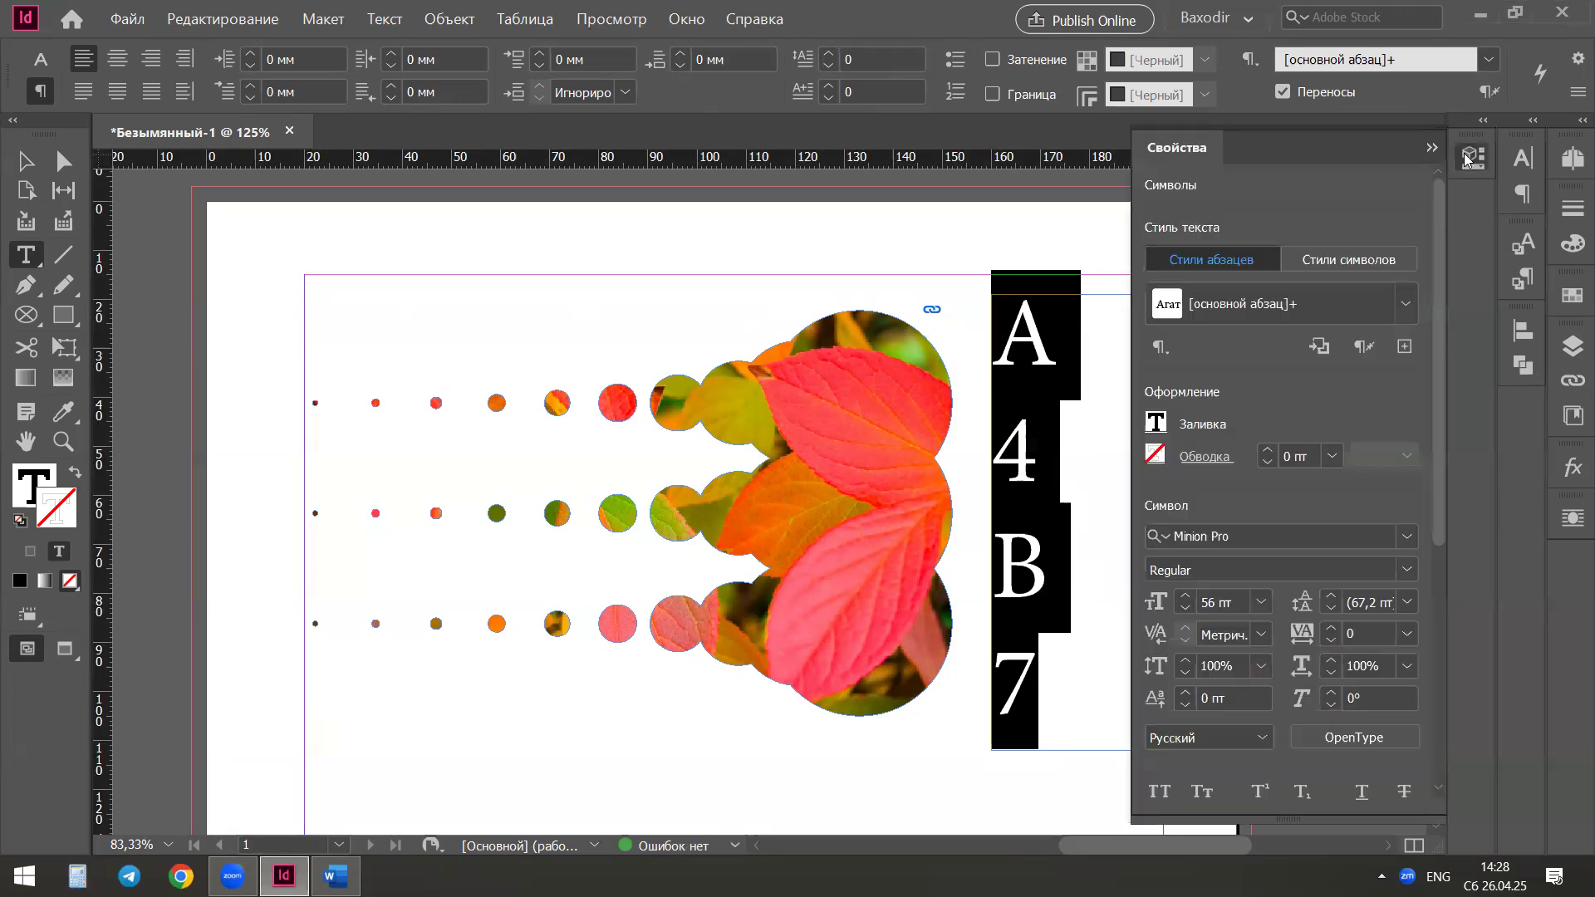
pyautogui.click(1255, 536)
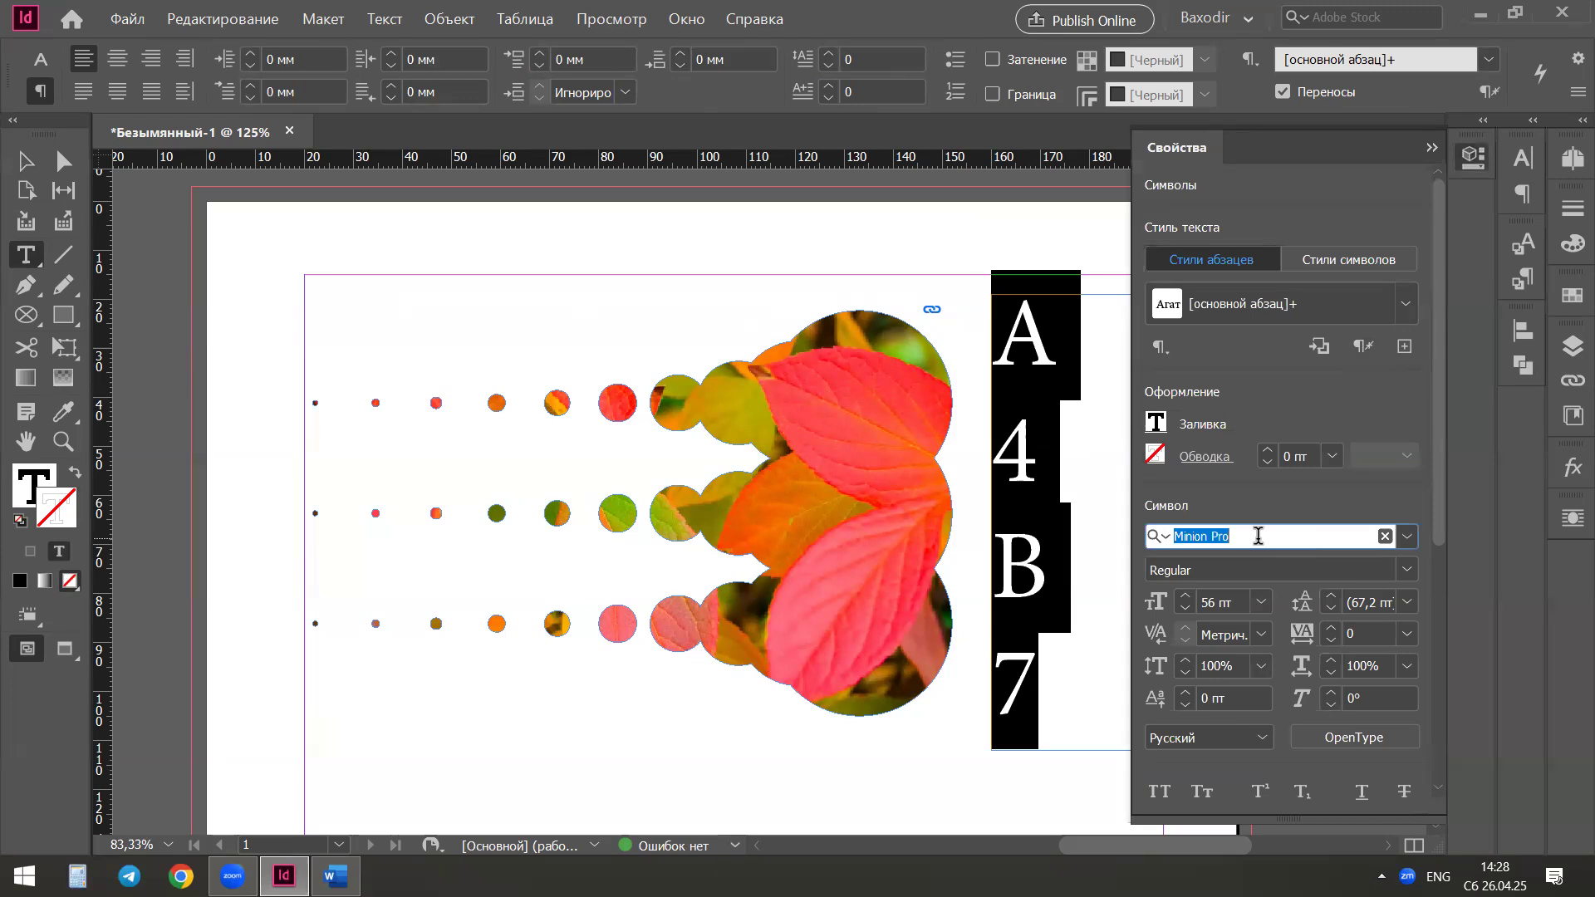
pyautogui.write('MON')
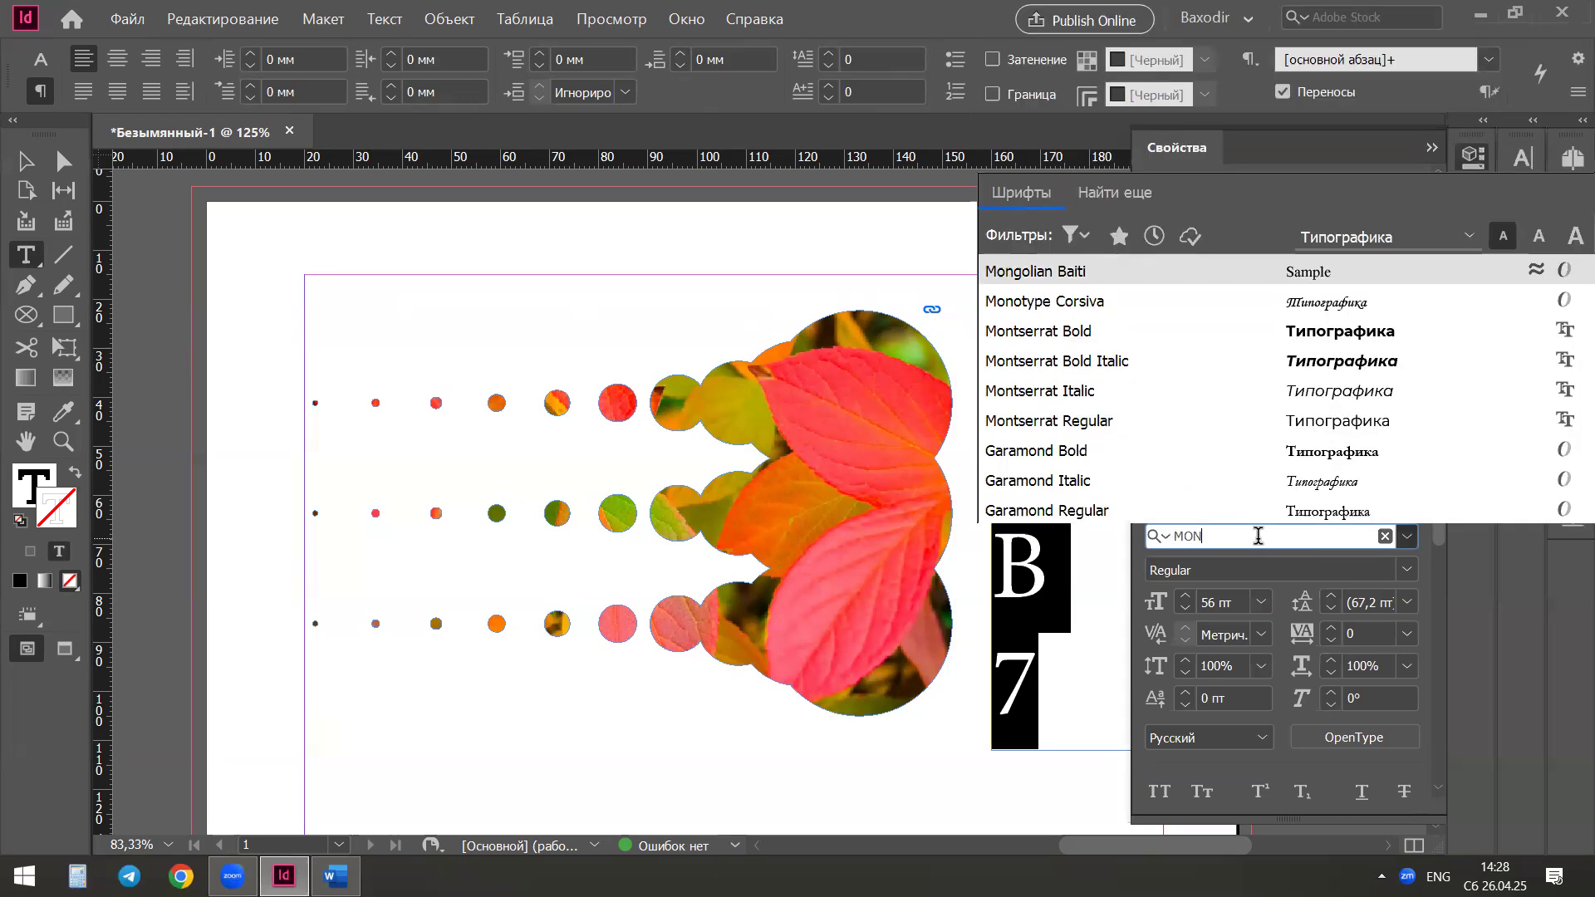
pyautogui.click(1123, 334)
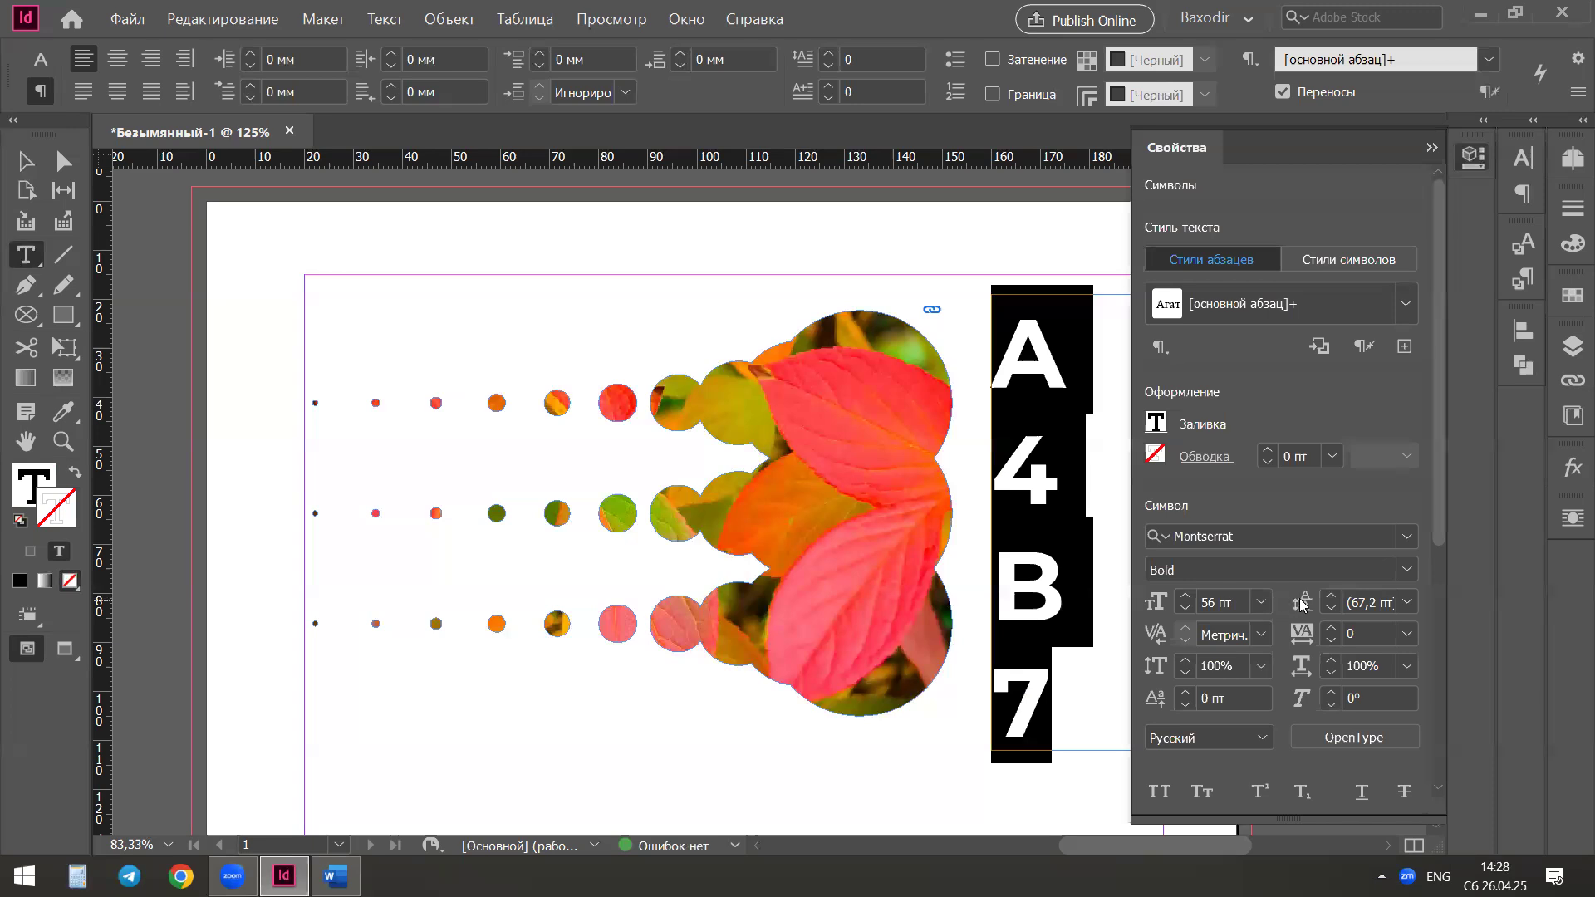
# Set the leading of the four characters to 50 pt
pyautogui.click(1329, 597)
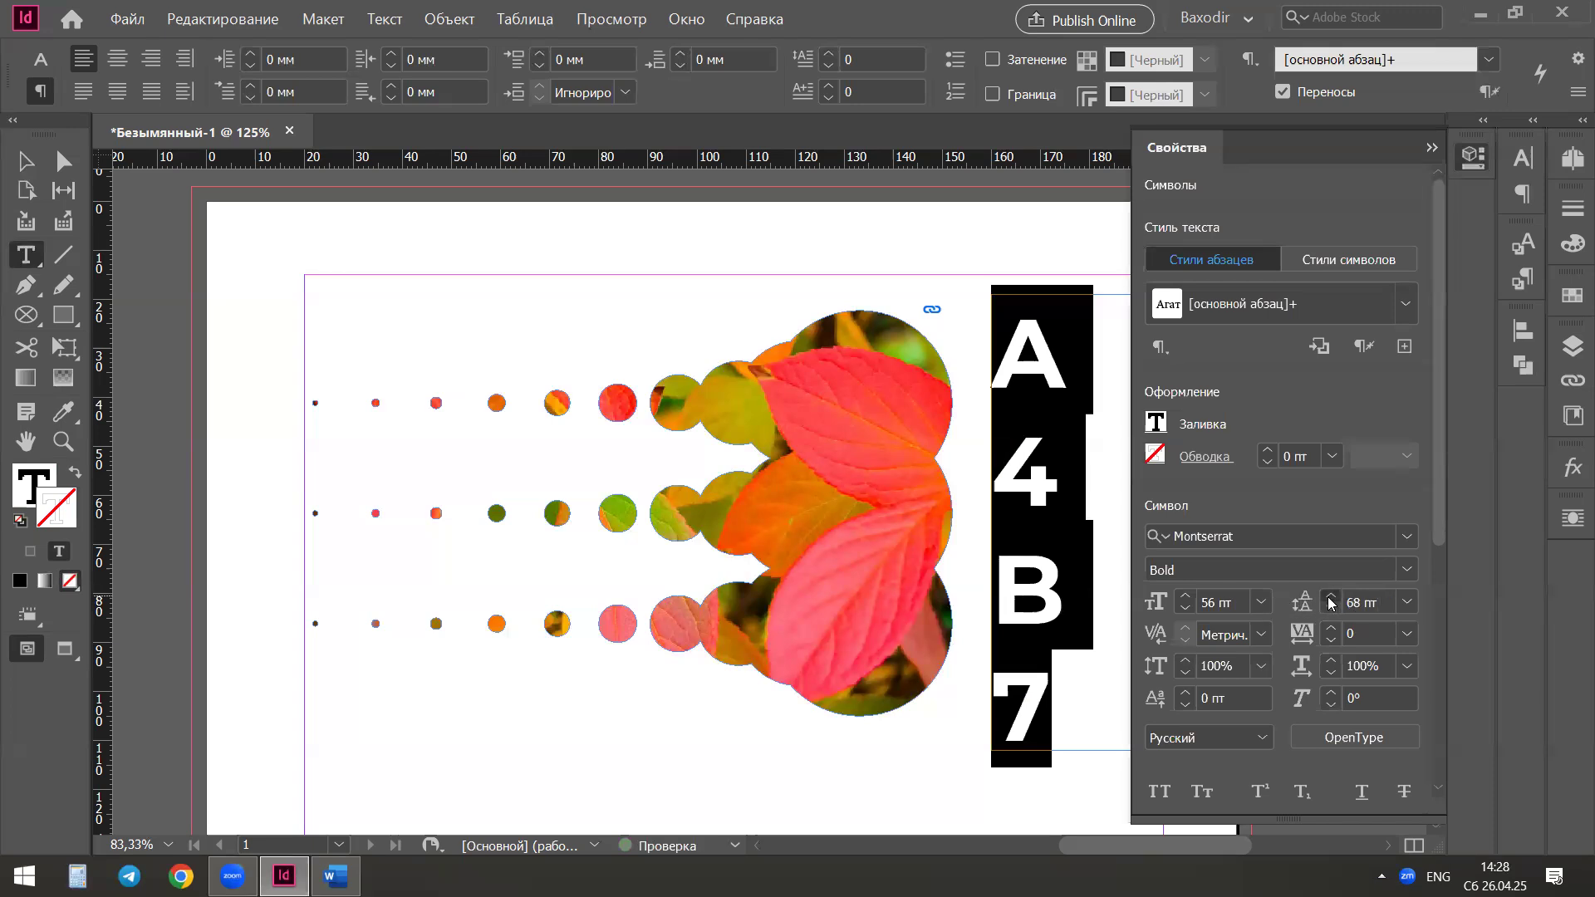
pyautogui.click(1329, 597)
pyautogui.click(1329, 597)
pyautogui.click(1330, 613)
pyautogui.click(1331, 613)
pyautogui.click(1331, 613)
pyautogui.click(1331, 613)
pyautogui.click(1330, 613)
pyautogui.click(1331, 613)
pyautogui.click(1331, 613)
pyautogui.click(1331, 613)
pyautogui.click(1330, 613)
pyautogui.doubleClick(1331, 613)
pyautogui.click(1331, 613)
pyautogui.doubleClick(1331, 613)
pyautogui.click(1331, 613)
pyautogui.doubleClick(1331, 613)
pyautogui.click(1331, 613)
pyautogui.click(1331, 613)
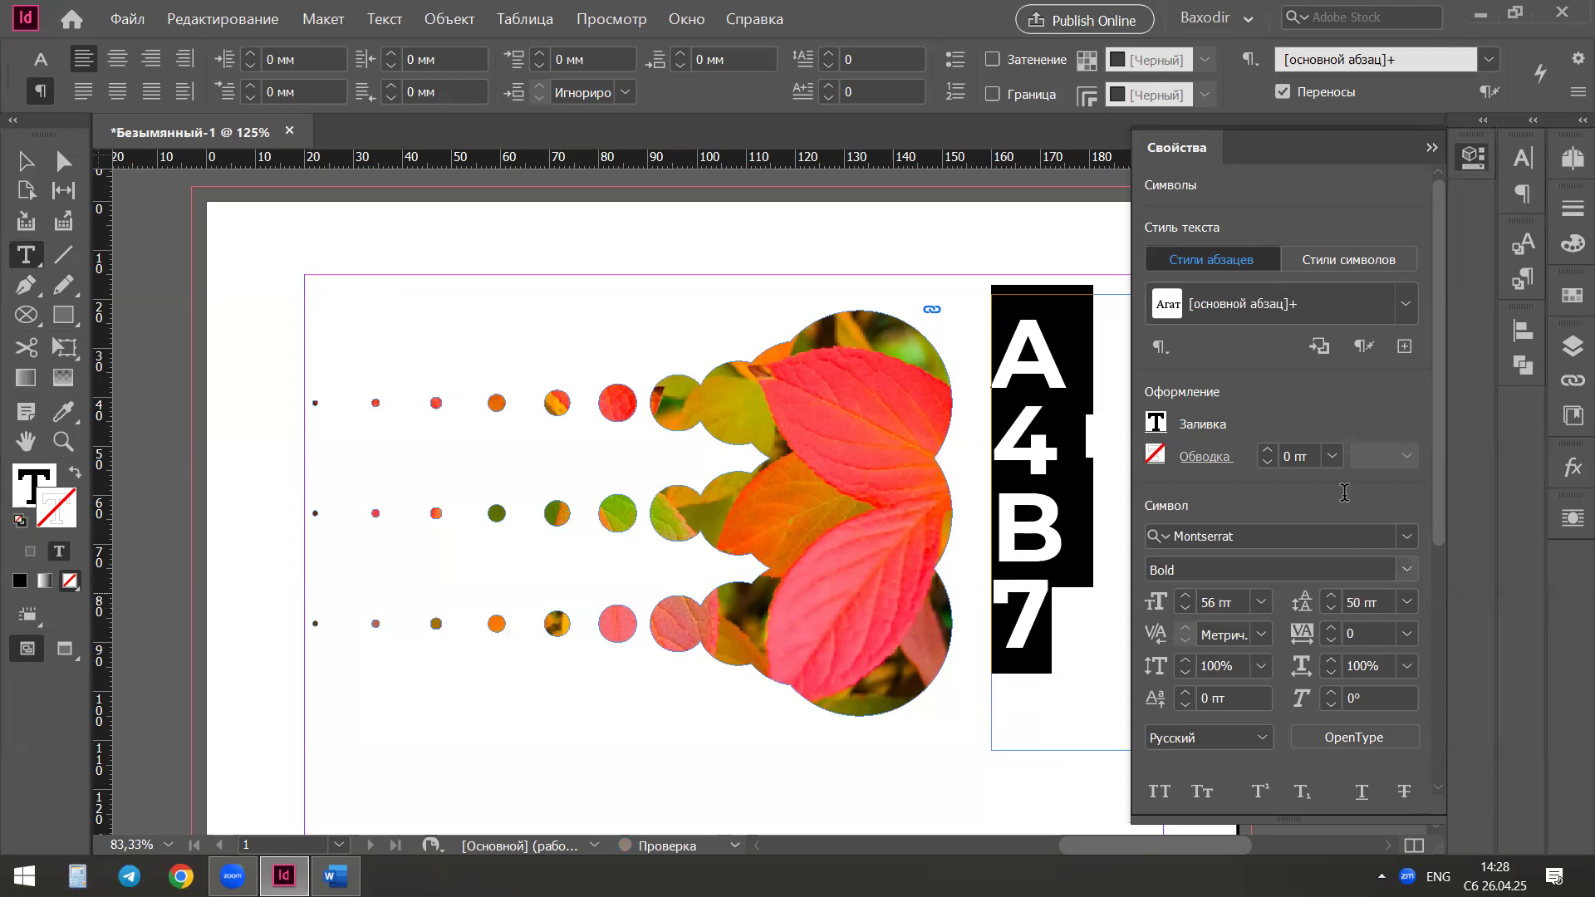
pyautogui.click(1431, 148)
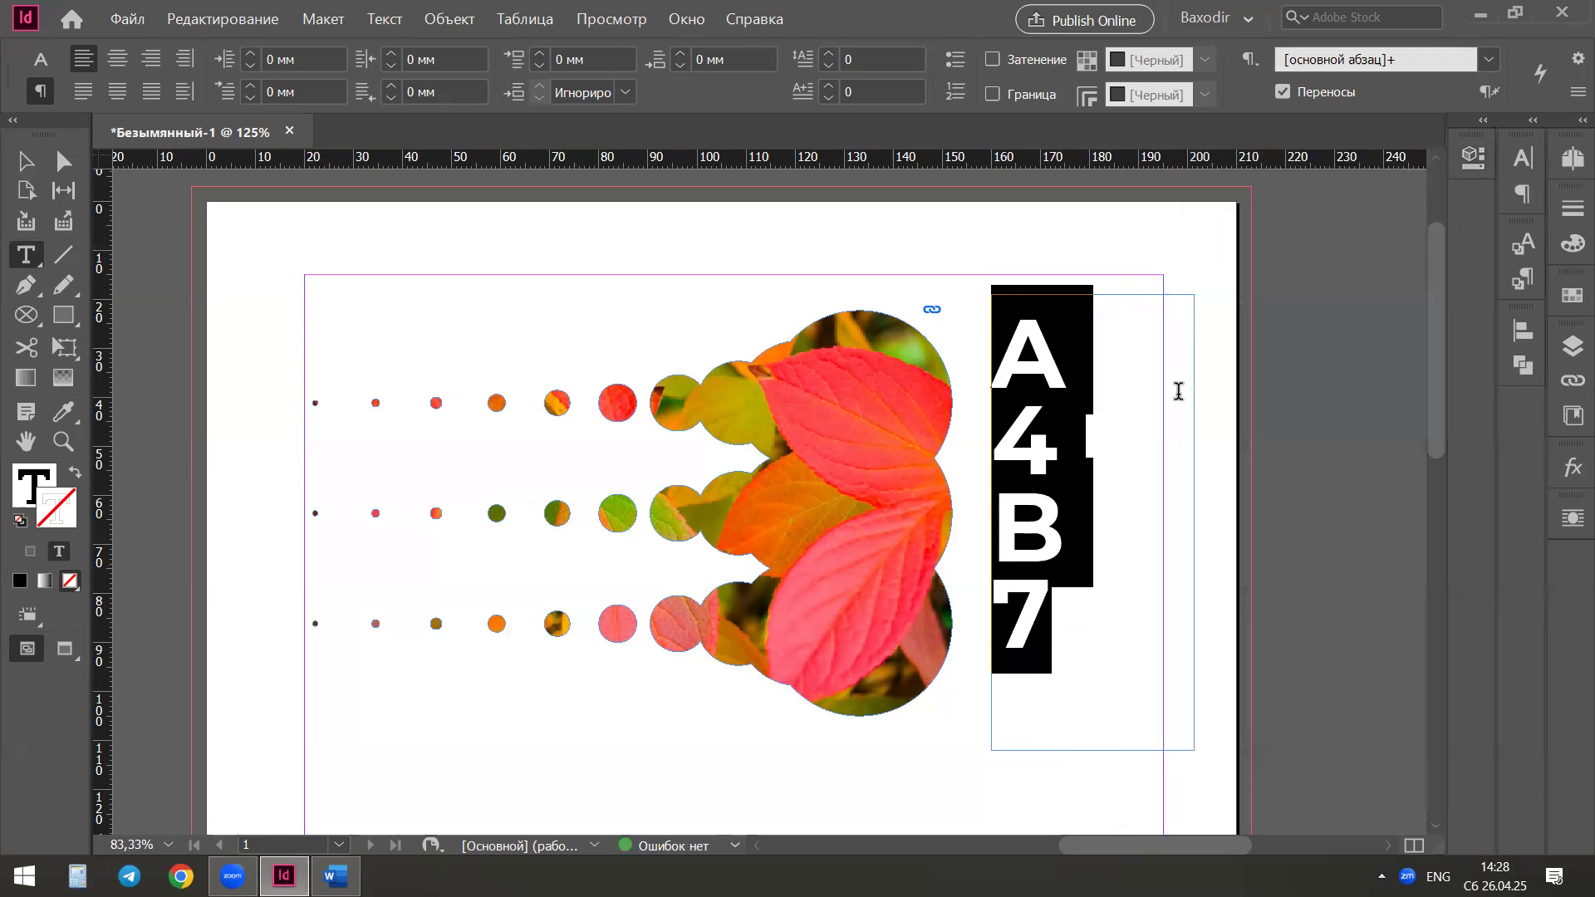
# Enlarge the four selected characters to 86 pt
pyautogui.hotkey('ctrl', 'shift', '.')
pyautogui.hotkey('ctrl', 'shift', '.')
pyautogui.hotkey('ctrl', 'shift', '.')
pyautogui.hotkey('ctrl', 'shift', '.')
pyautogui.hotkey('ctrl', 'shift', '.')
pyautogui.hotkey('ctrl', 'shift', '.')
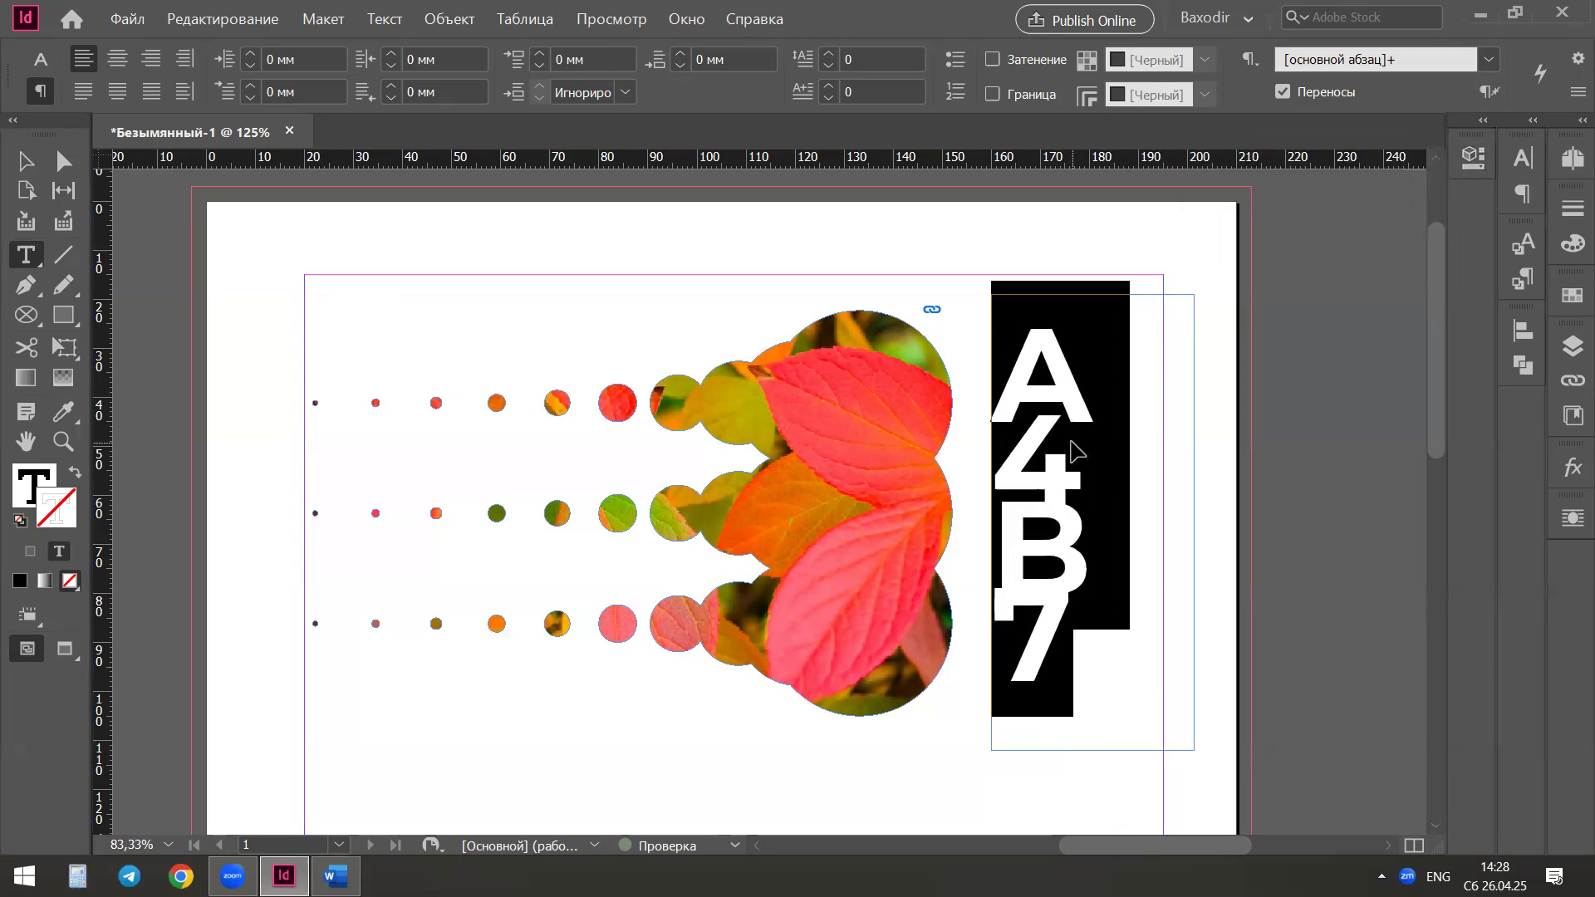
pyautogui.hotkey('ctrl', 'shift', '.')
pyautogui.hotkey('ctrl', 'shift', '.')
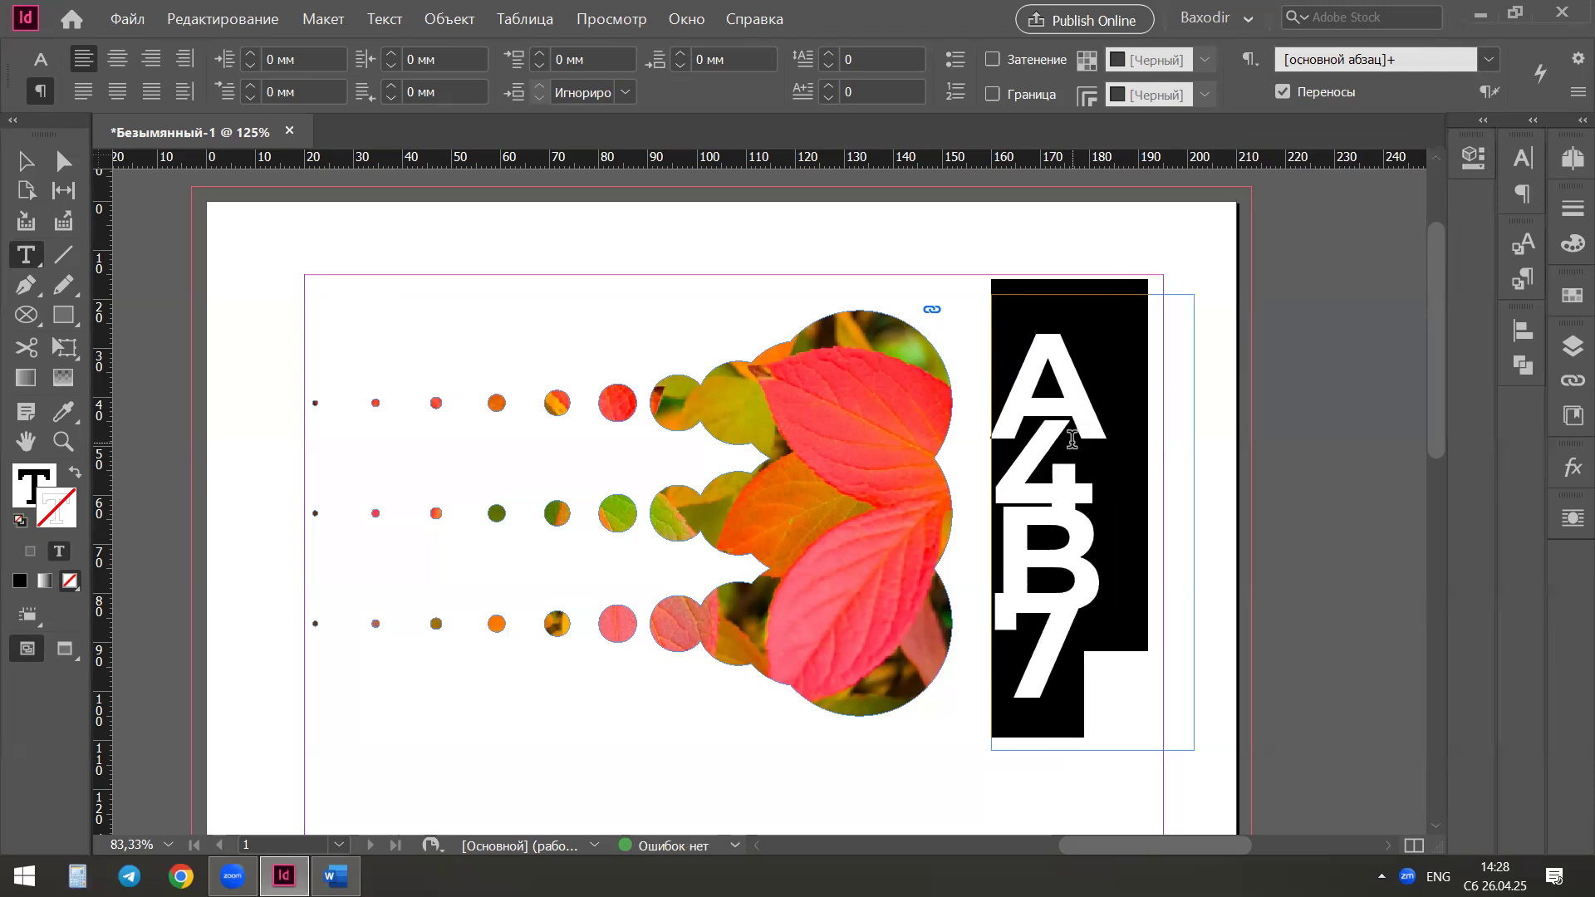
# Increase the leading of the characters to 64 pt
pyautogui.click(1474, 157)
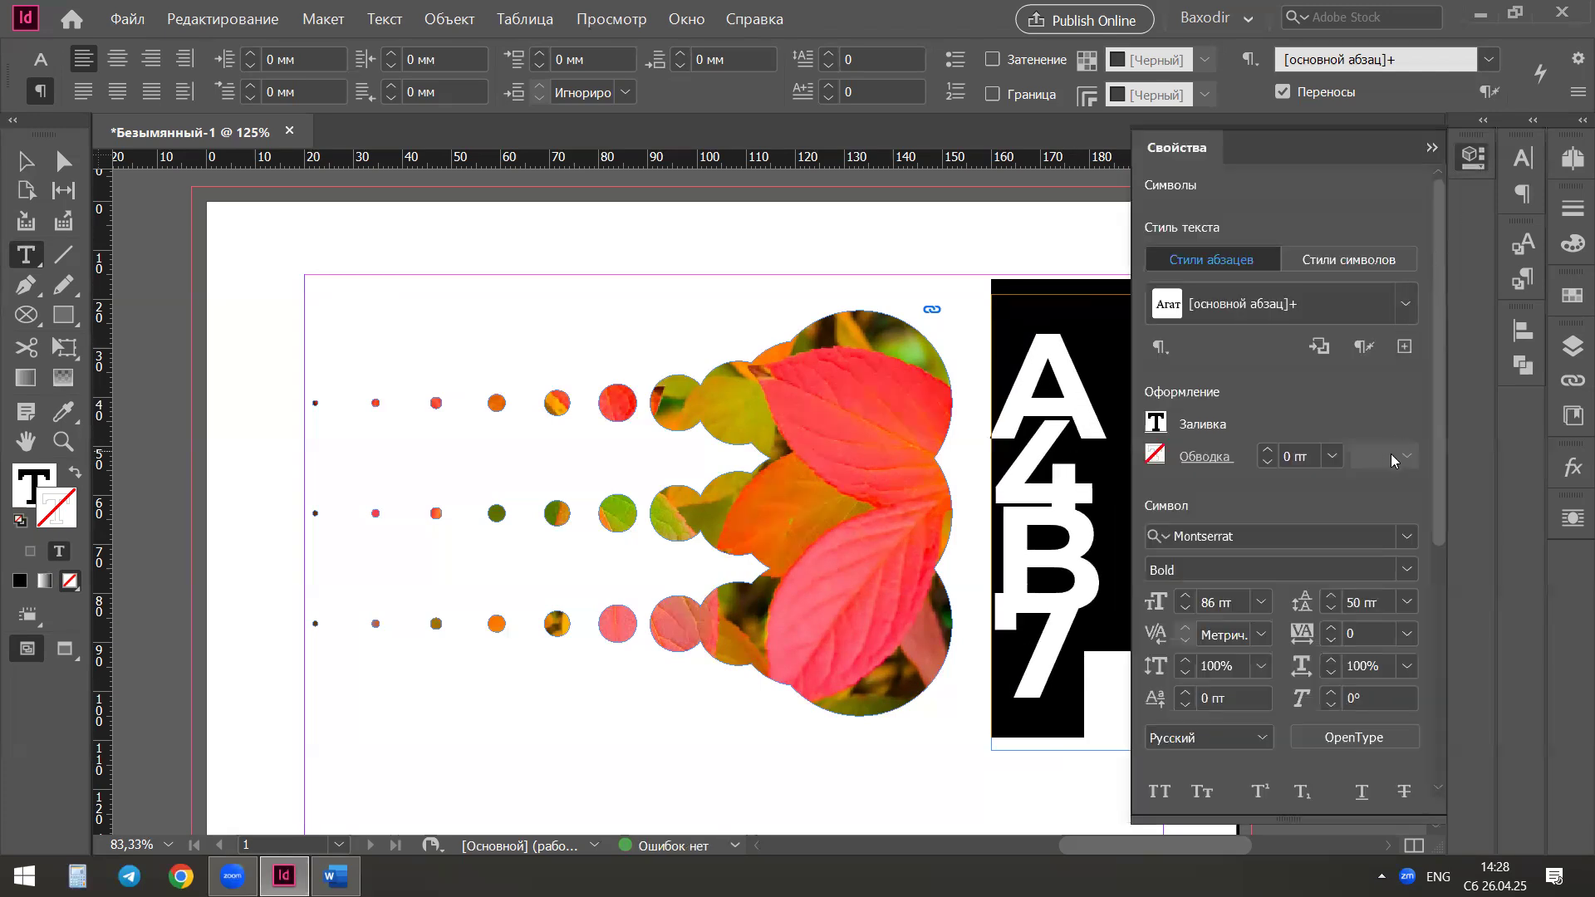
pyautogui.click(1331, 598)
pyautogui.click(1331, 598)
pyautogui.click(1331, 598)
pyautogui.click(1331, 598)
pyautogui.click(1333, 599)
pyautogui.click(1332, 597)
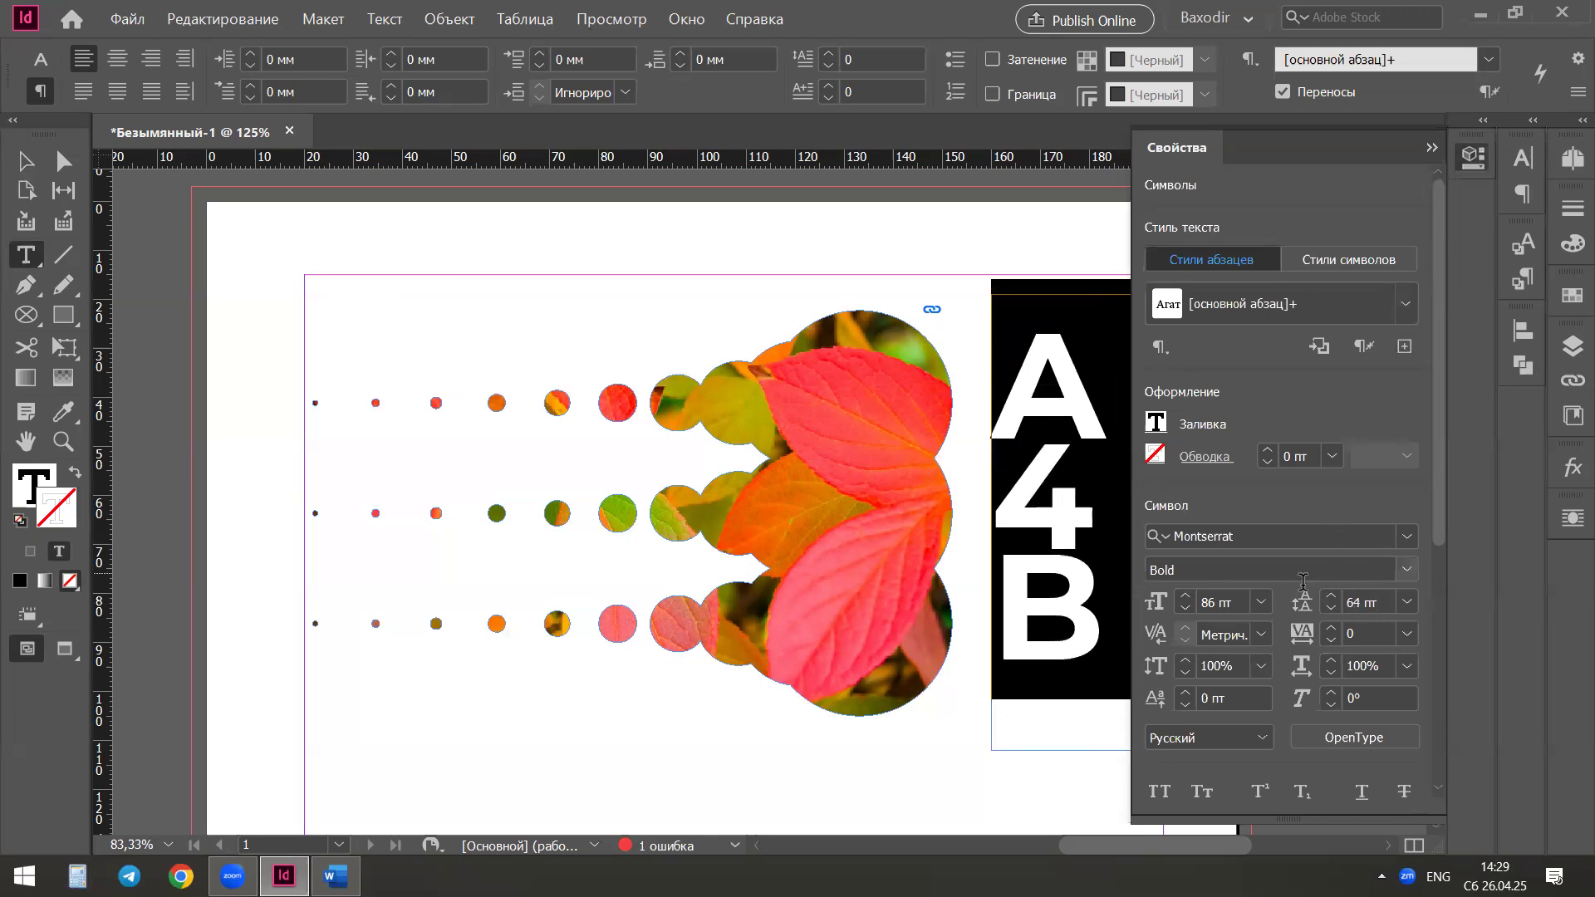
# Select all the text in the frame and reduce its font size to 74 pt
pyautogui.click(1064, 568)
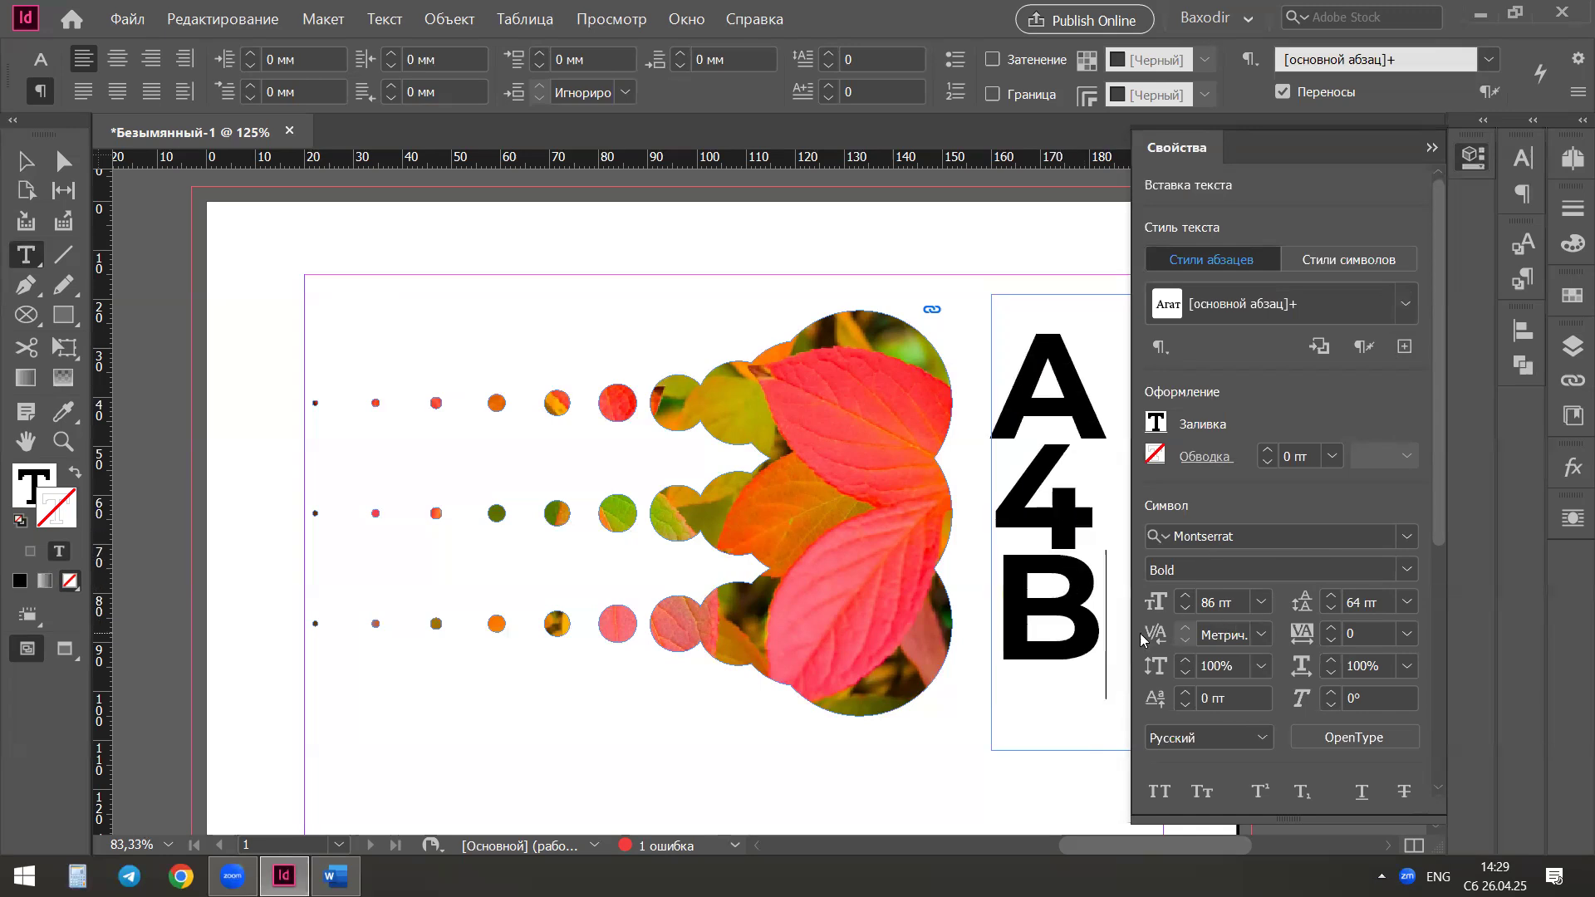
pyautogui.hotkey('ctrl', 'a')
pyautogui.click(1185, 609)
pyautogui.click(1185, 610)
pyautogui.click(1185, 610)
pyautogui.click(1185, 609)
pyautogui.click(1185, 610)
pyautogui.click(1186, 609)
pyautogui.click(1185, 610)
pyautogui.click(1185, 609)
# Tighten the leading of the four characters to 55 pt
pyautogui.click(1330, 596)
pyautogui.click(1331, 595)
pyautogui.click(1331, 595)
pyautogui.click(1331, 595)
pyautogui.click(1329, 611)
pyautogui.click(1330, 611)
pyautogui.click(1329, 611)
pyautogui.click(1329, 612)
pyautogui.click(1329, 611)
pyautogui.click(1329, 611)
pyautogui.click(1329, 611)
pyautogui.click(1329, 612)
pyautogui.click(1329, 611)
pyautogui.click(1329, 612)
pyautogui.click(1329, 612)
pyautogui.click(1329, 612)
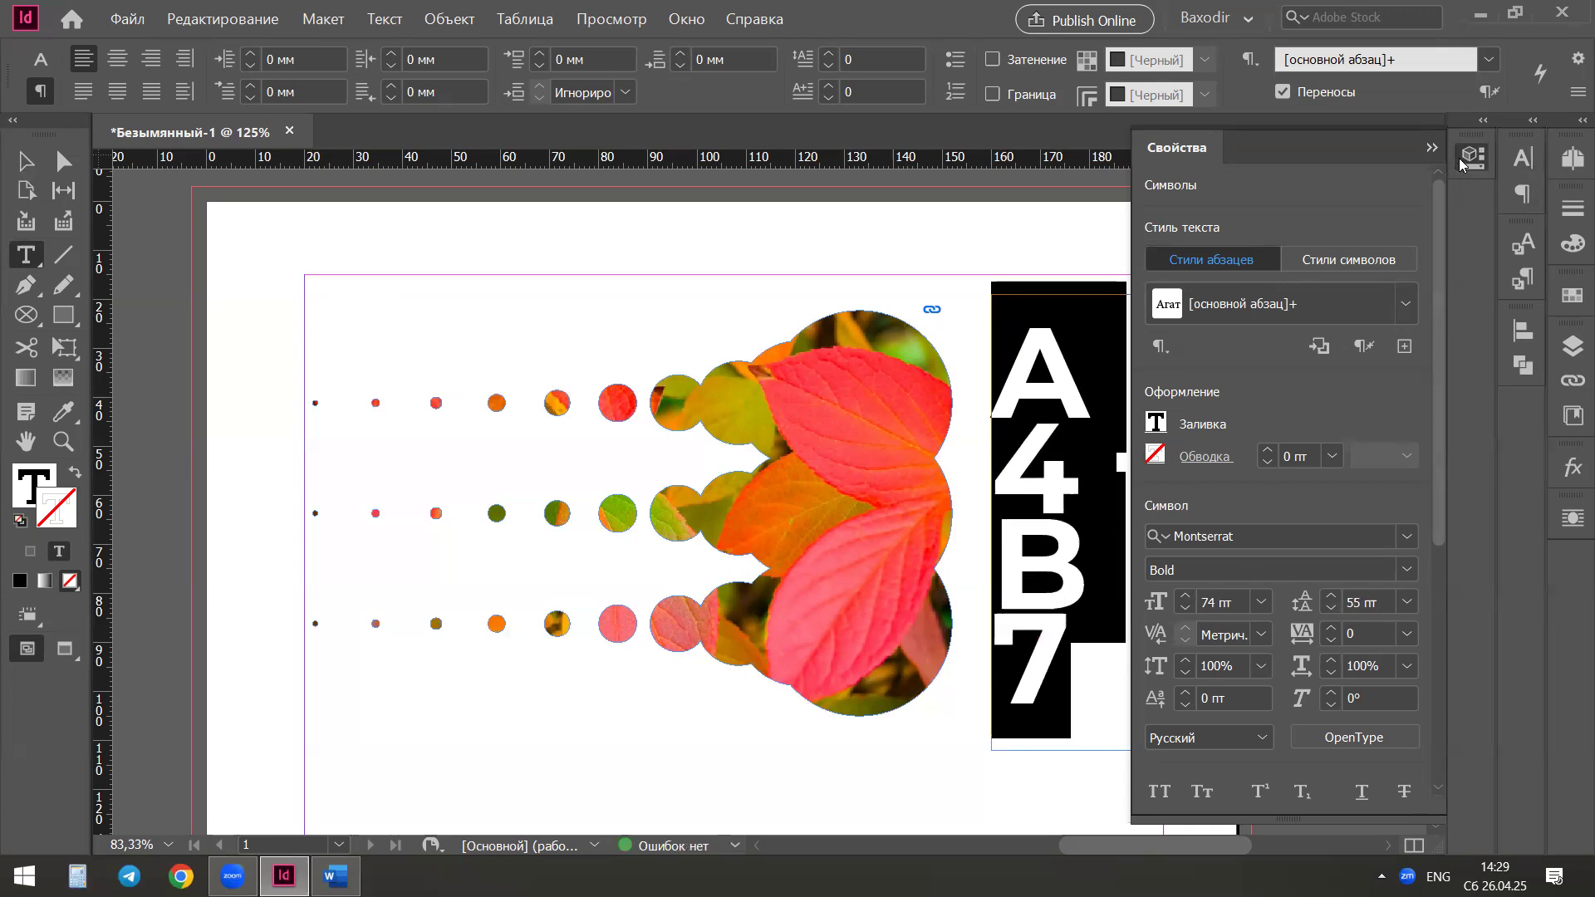
# Finish text editing and move the text frame slightly up and right, to about X 161 mm and Y 17 mm
pyautogui.click(1458, 158)
pyautogui.press('Escape')
pyautogui.click(25, 160)
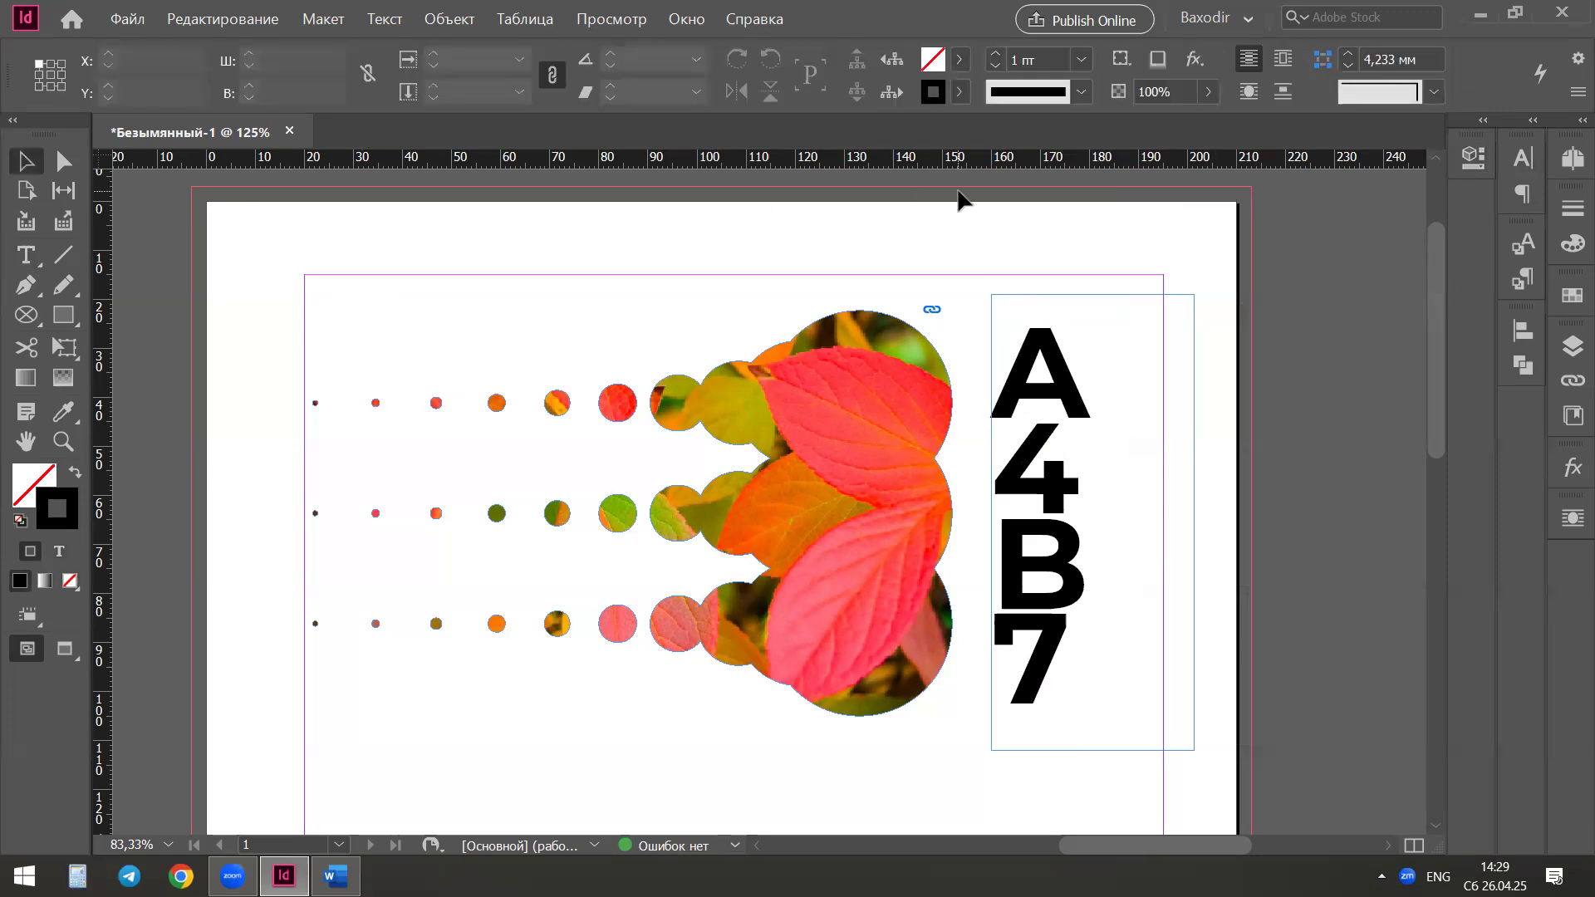
pyautogui.moveTo(1065, 544); pyautogui.dragTo(1082, 492)
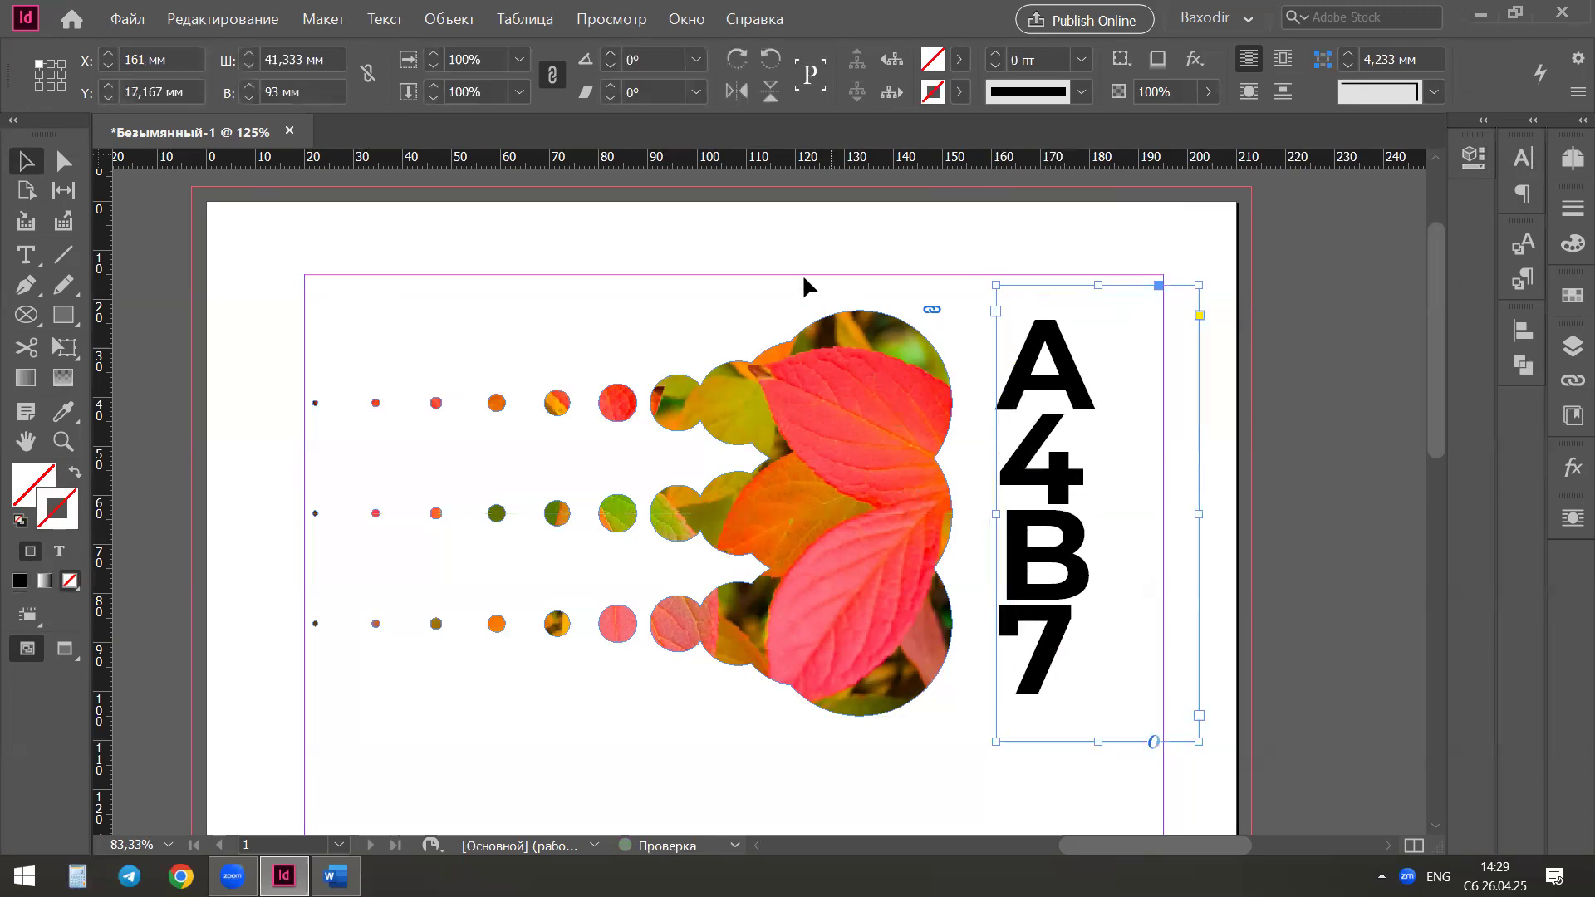
pyautogui.click(324, 698)
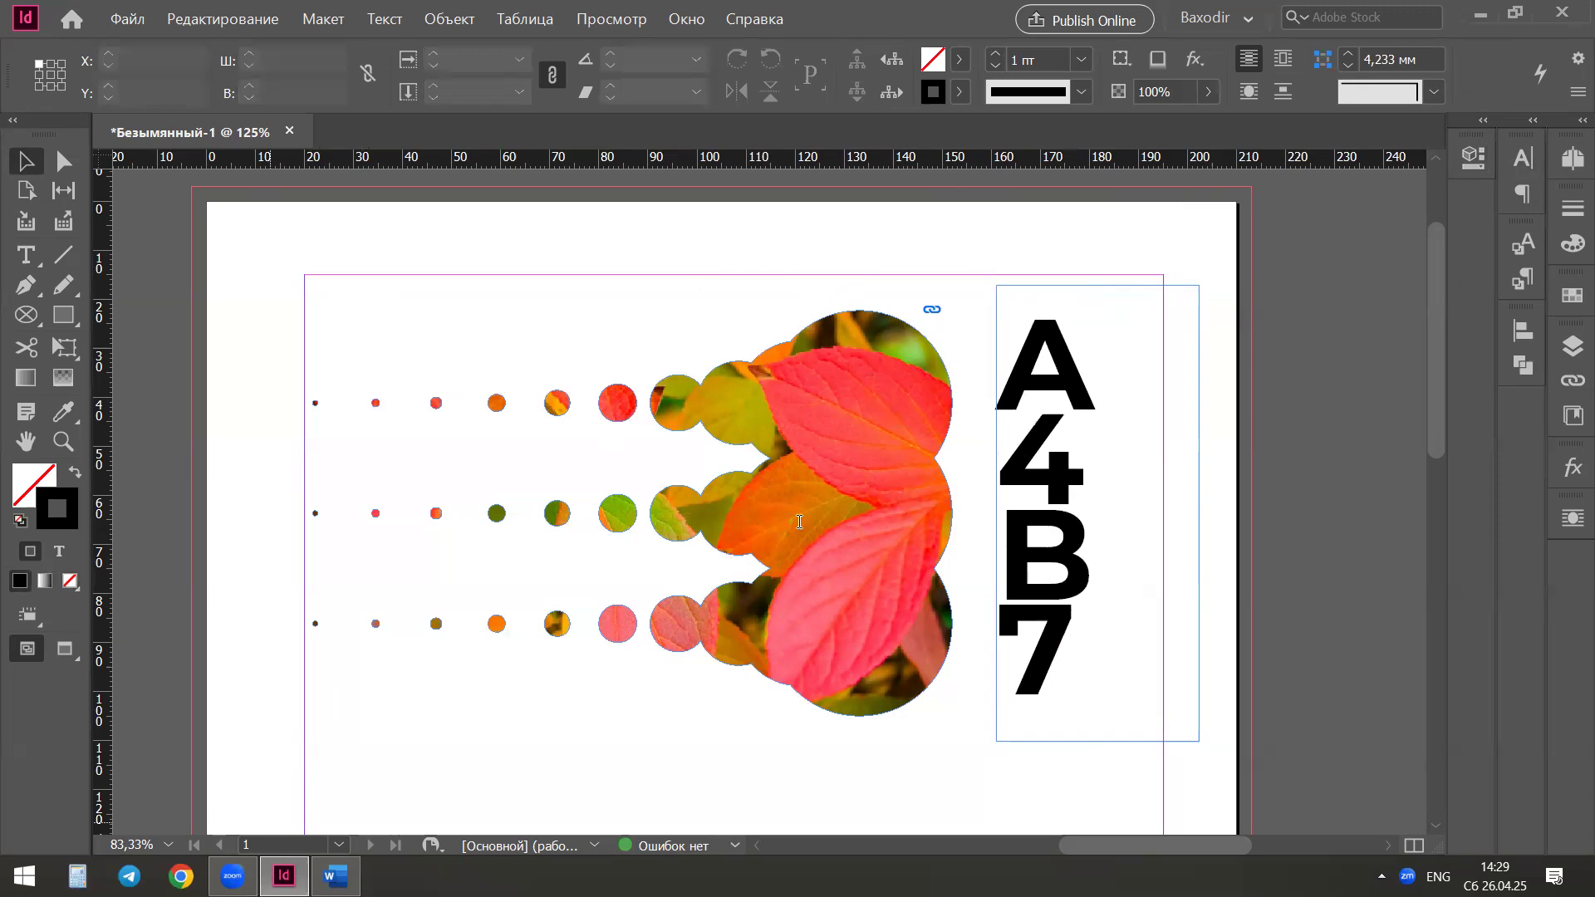
# Switch to Word to read instructions 6 and 7 on outlining the text and placing the image, and return to InDesign
pyautogui.hotkey('alt', 'Tab')
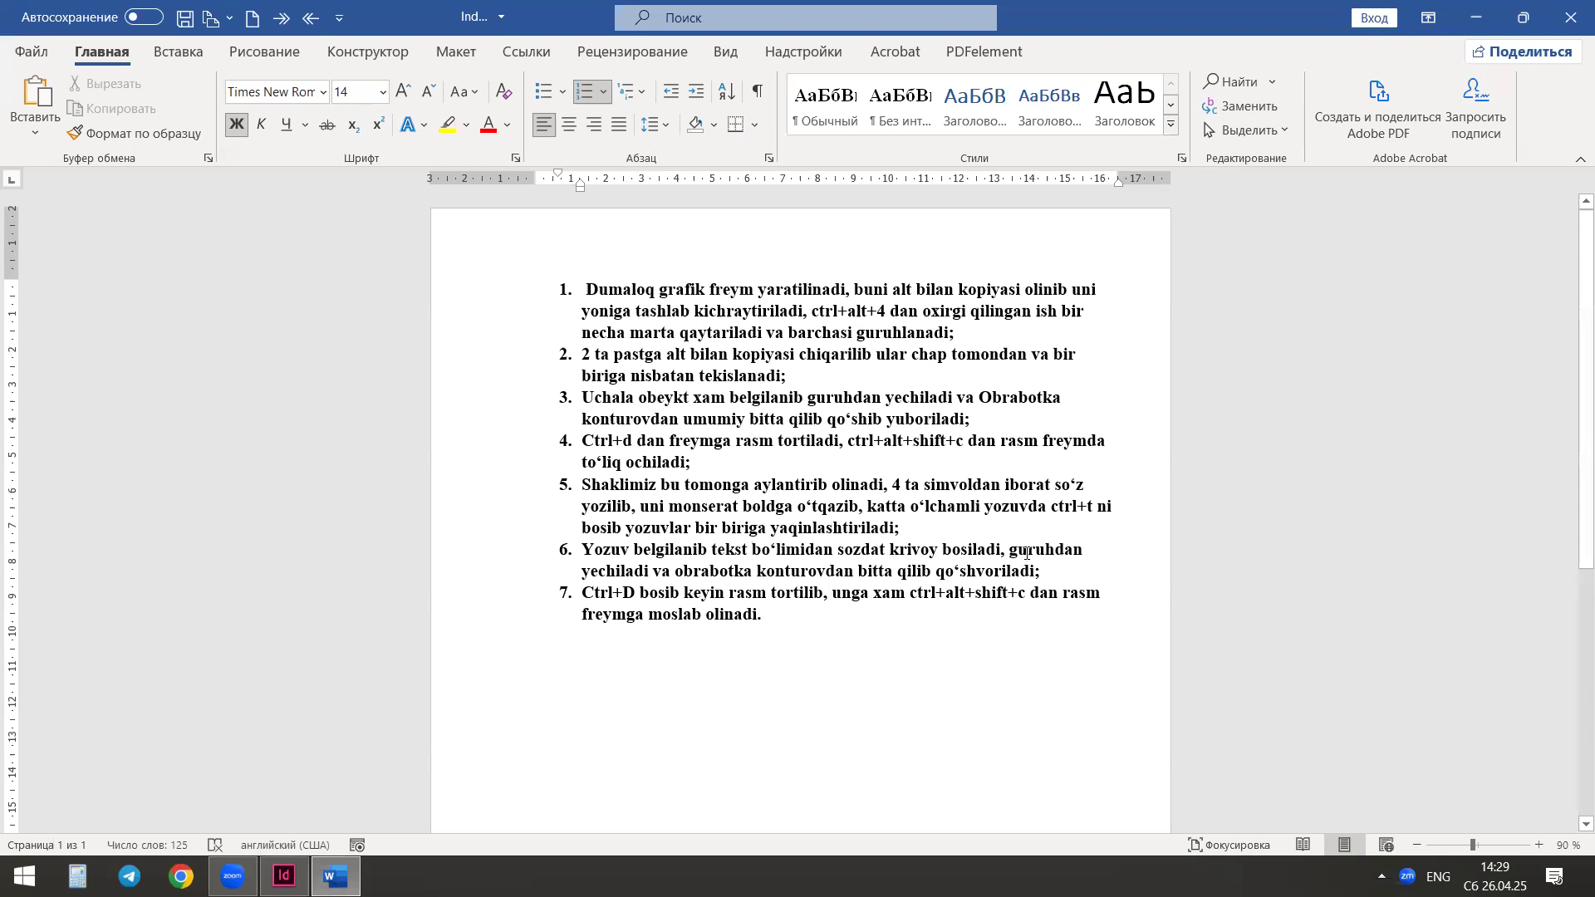
pyautogui.click(828, 572)
pyautogui.click(703, 595)
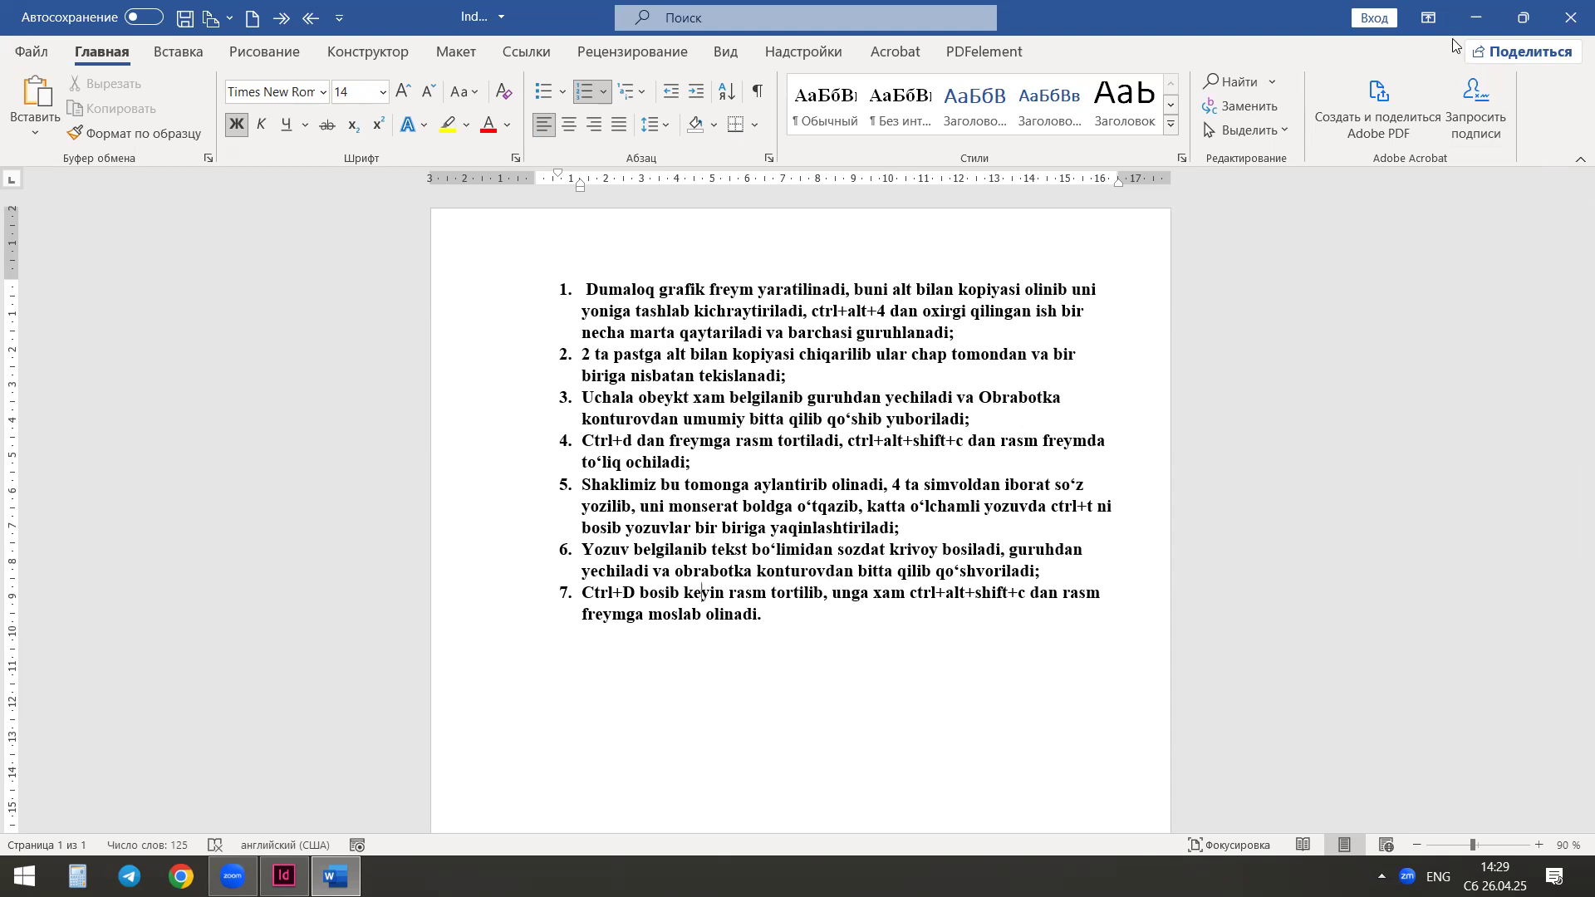
pyautogui.click(1476, 17)
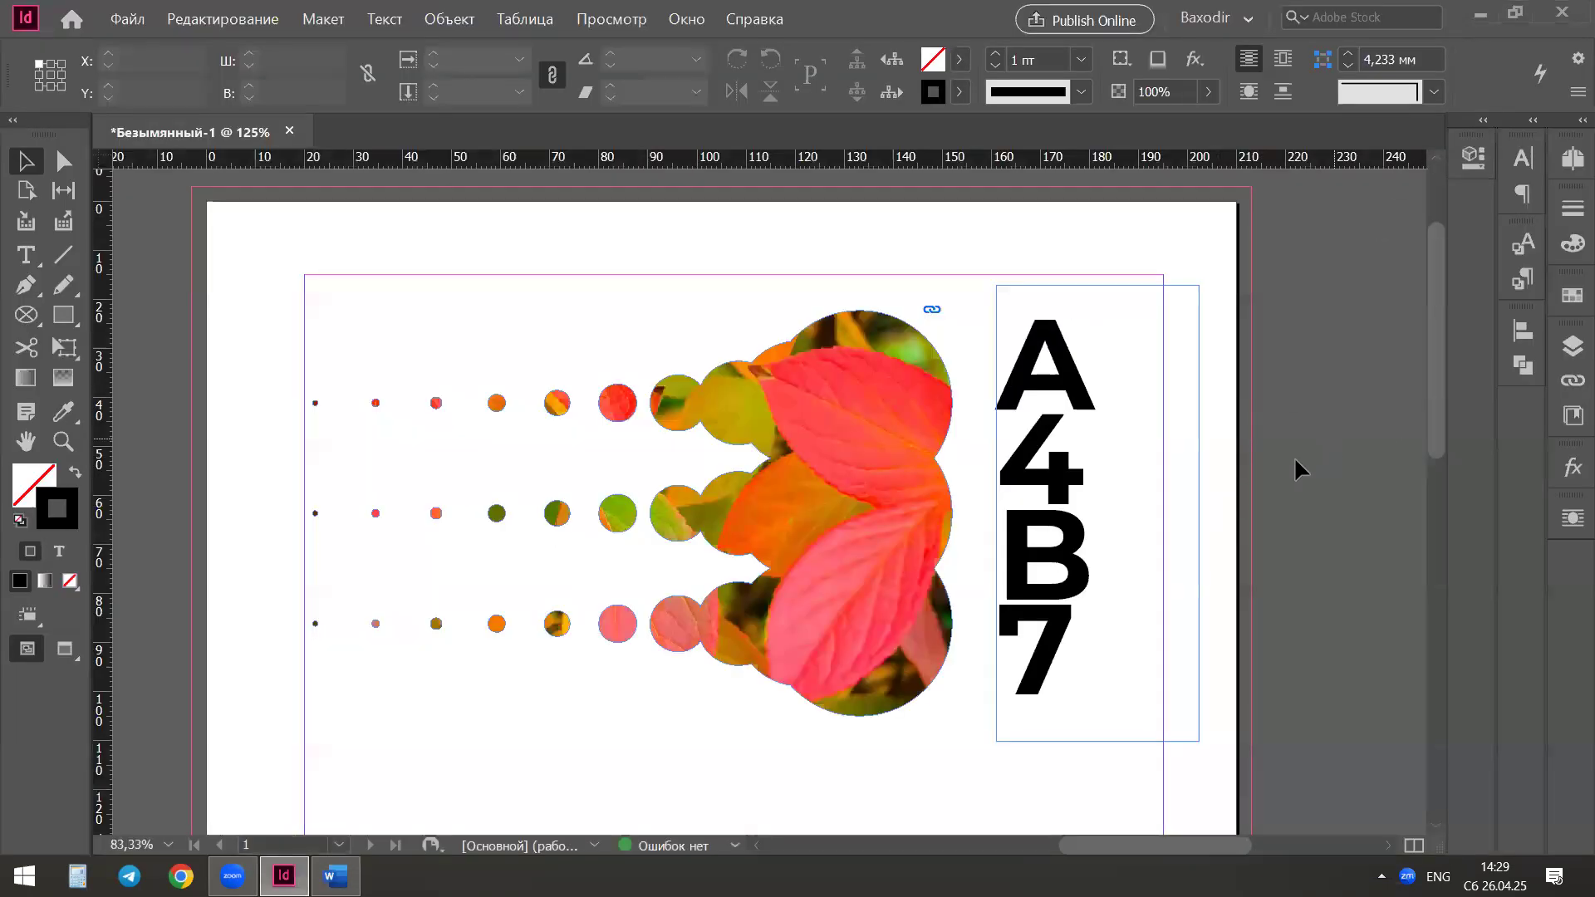
# Convert the text frame with A, 4, B and 7 to outlines
pyautogui.click(1077, 572)
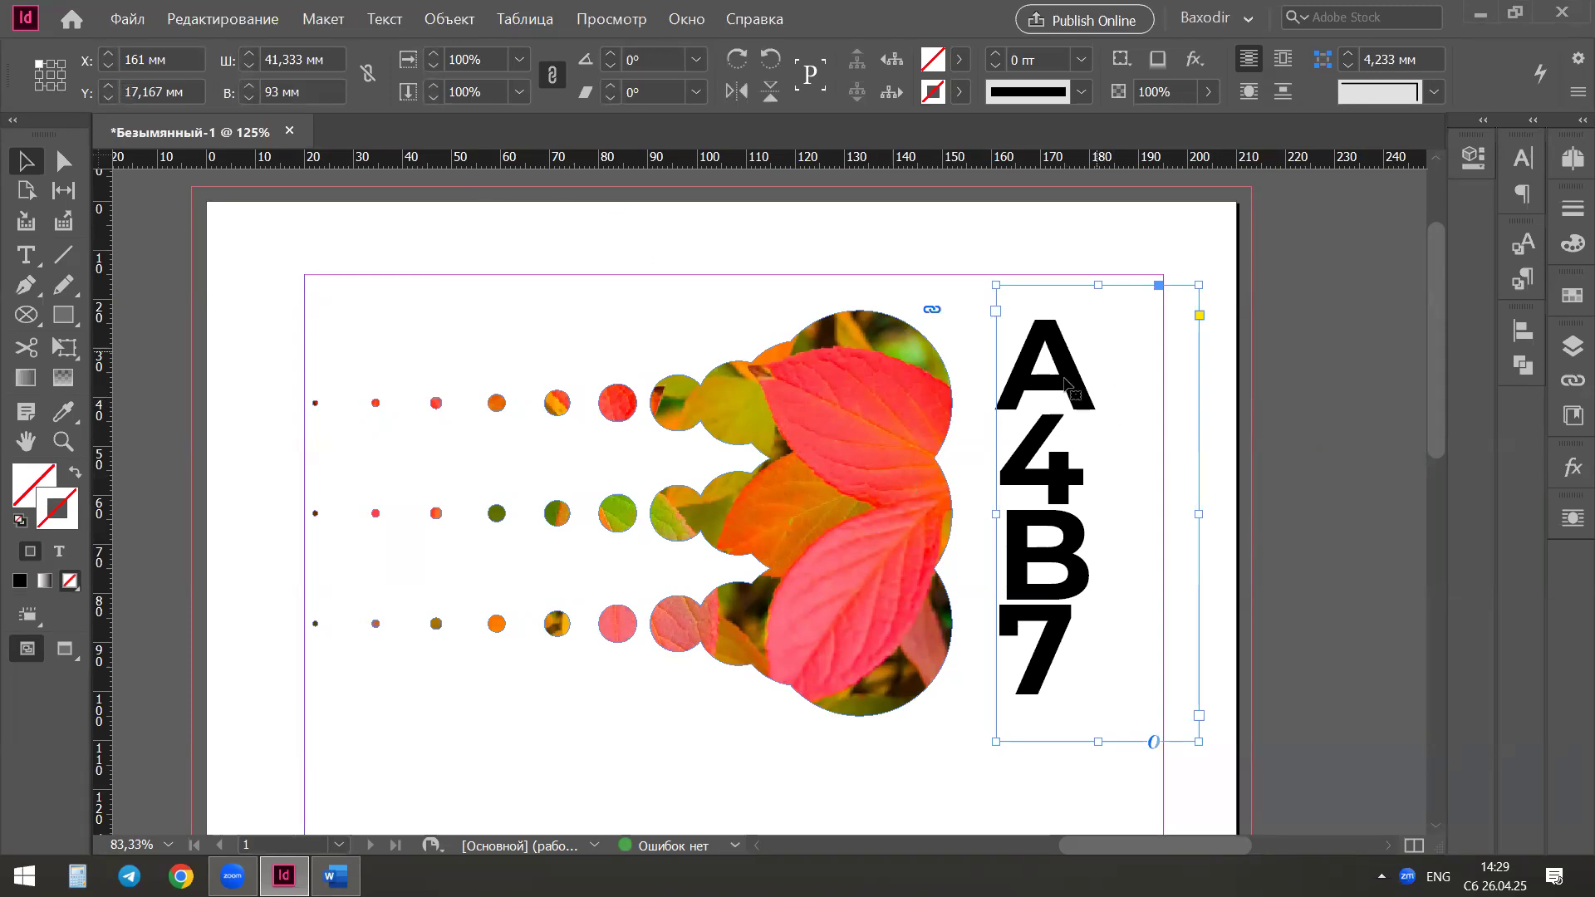
pyautogui.click(324, 19)
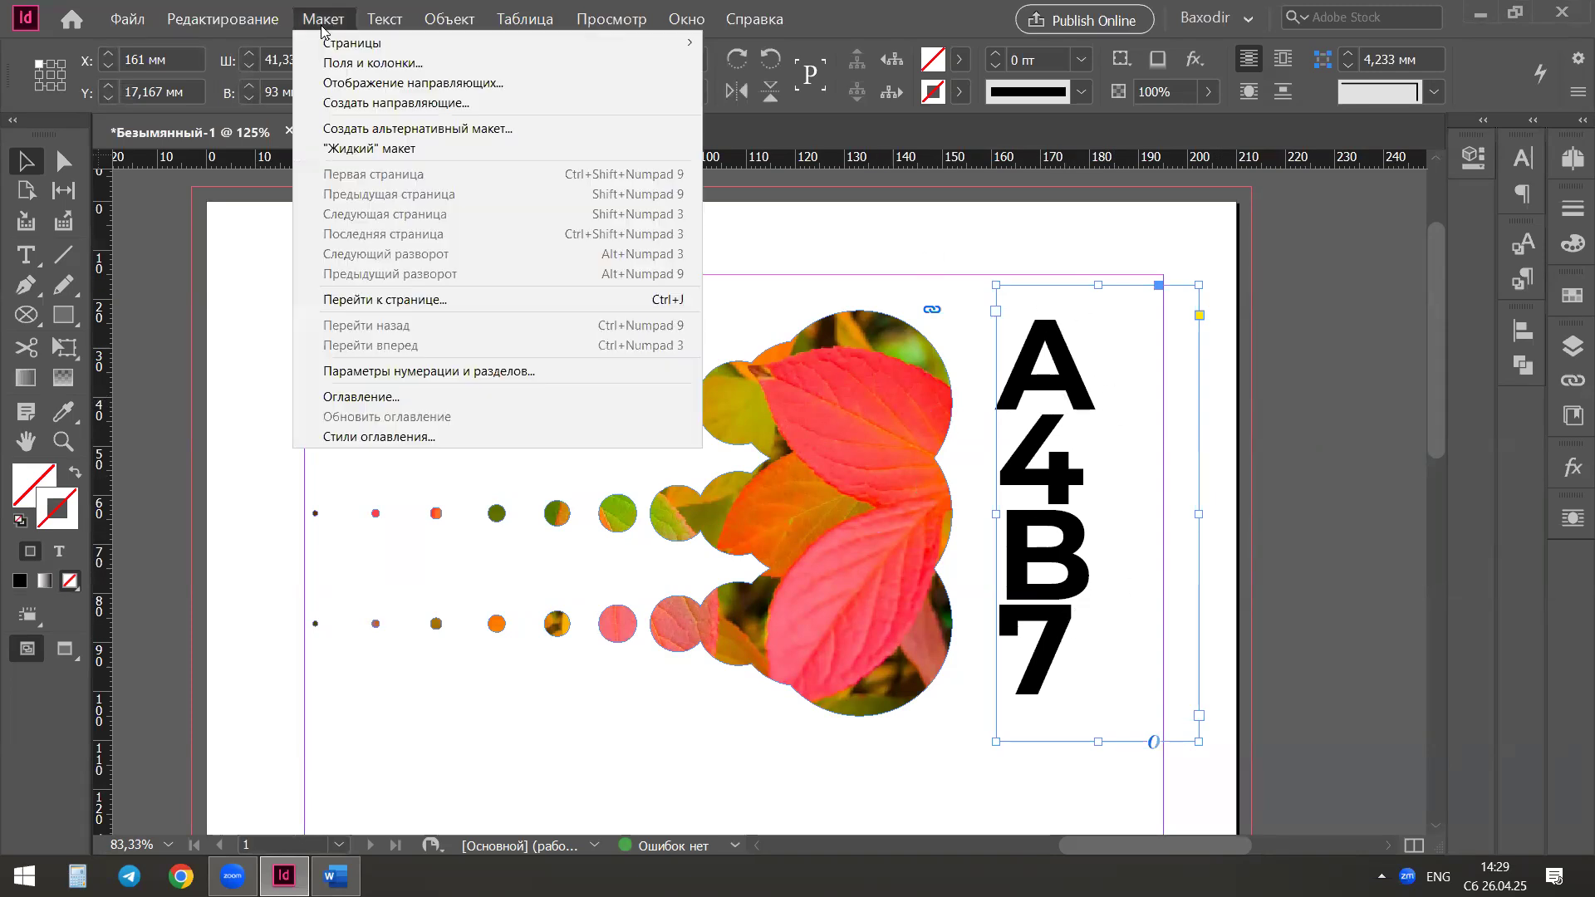
pyautogui.moveTo(363, 18)
pyautogui.moveTo(222, 18)
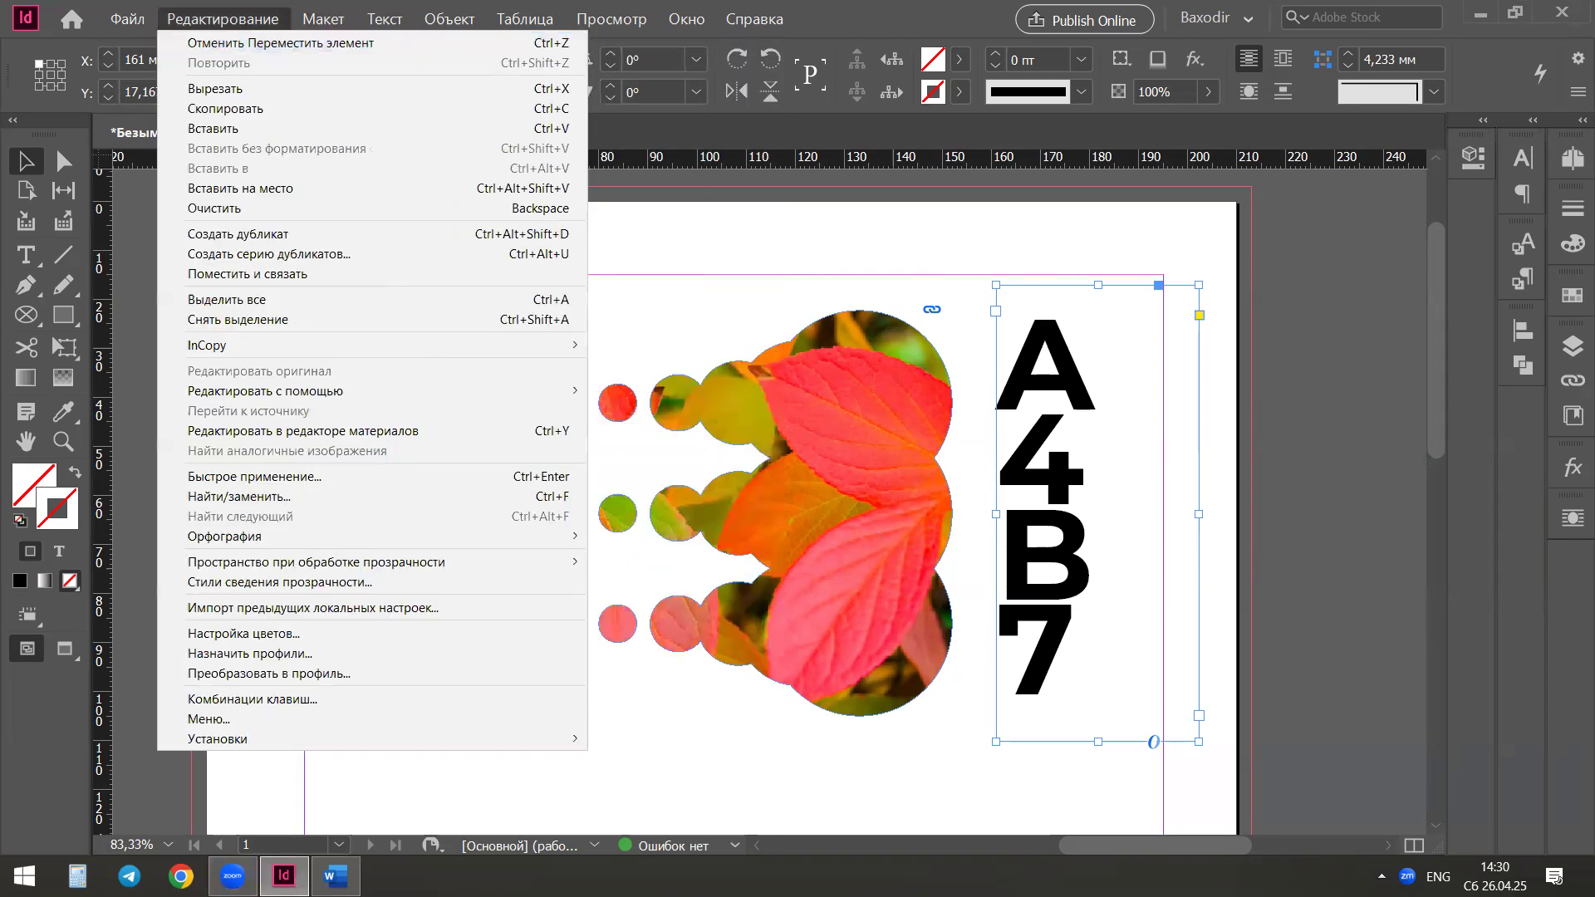
pyautogui.hotkey('alt', 'Tab')
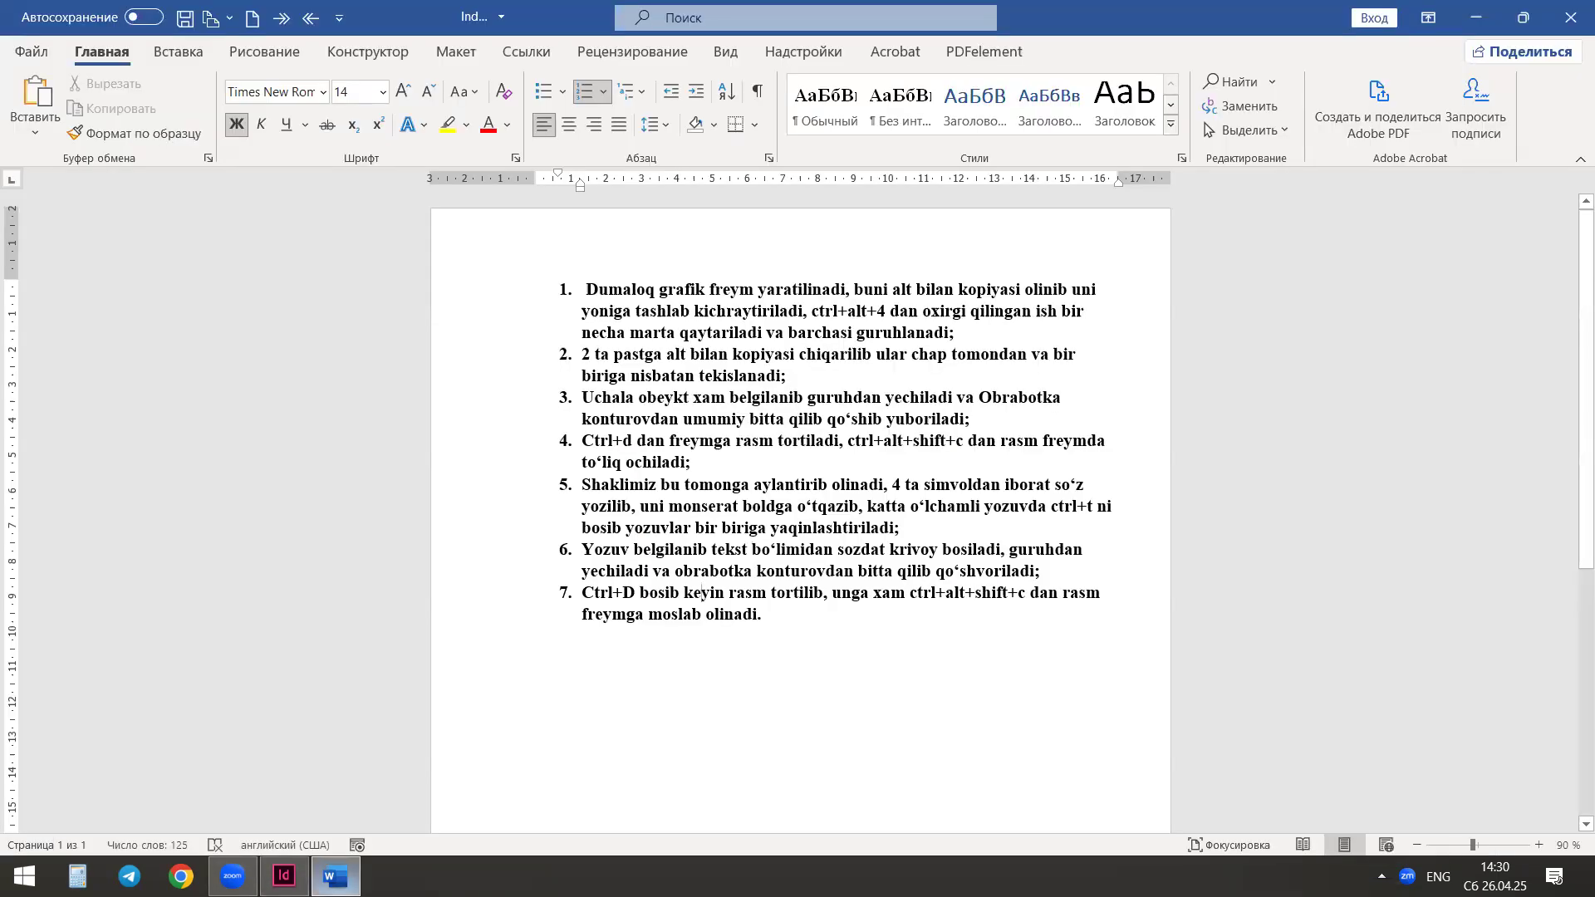
pyautogui.hotkey('alt', 'Tab')
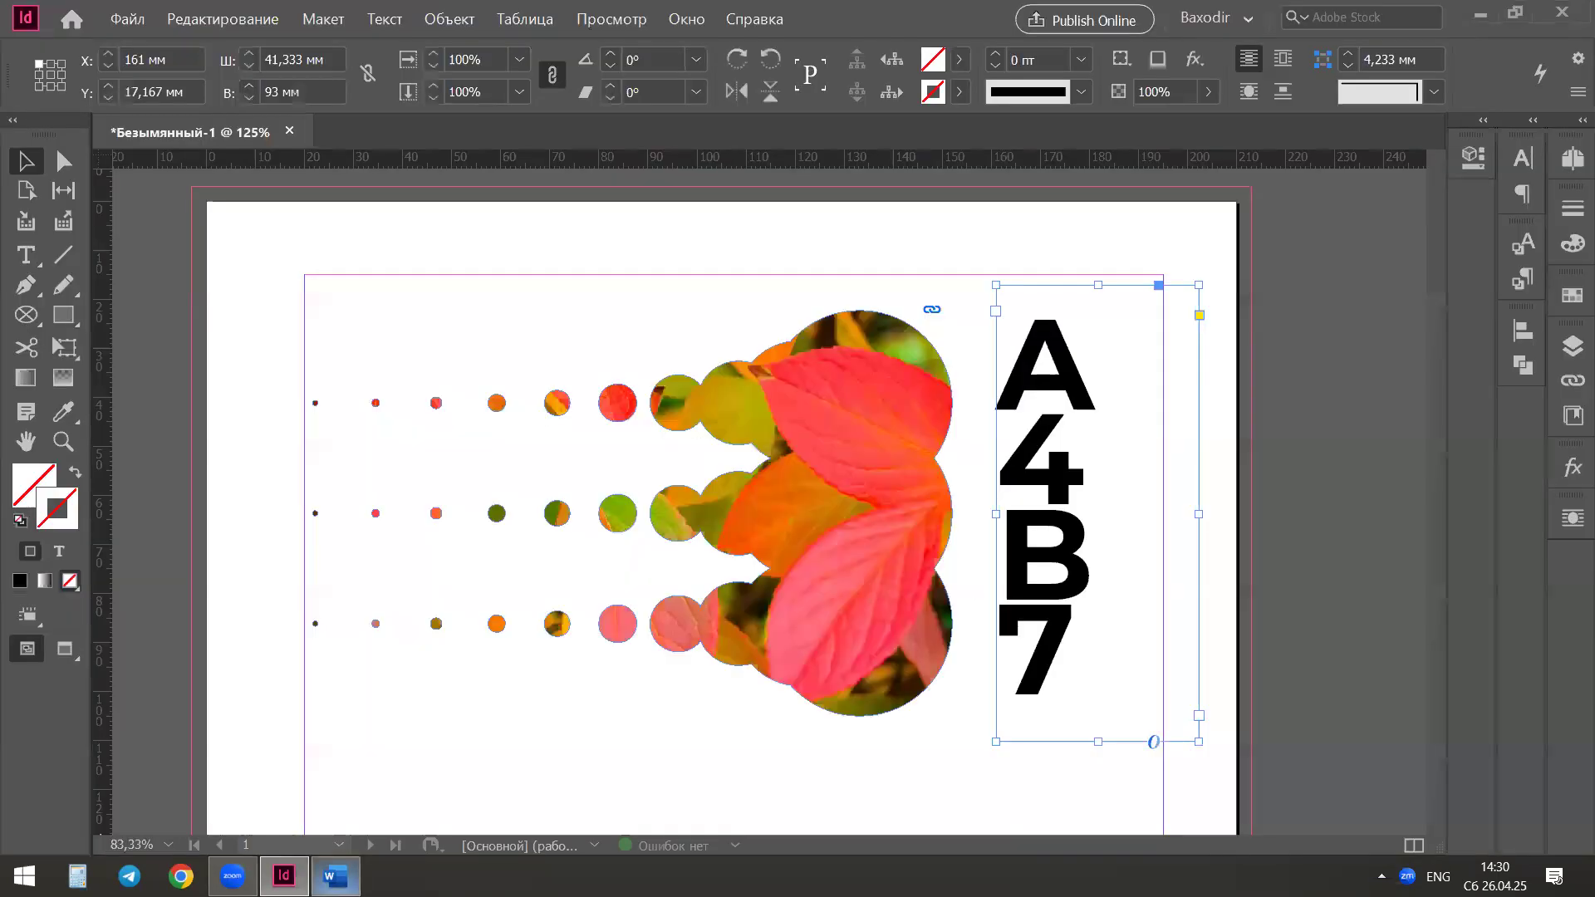
pyautogui.click(388, 24)
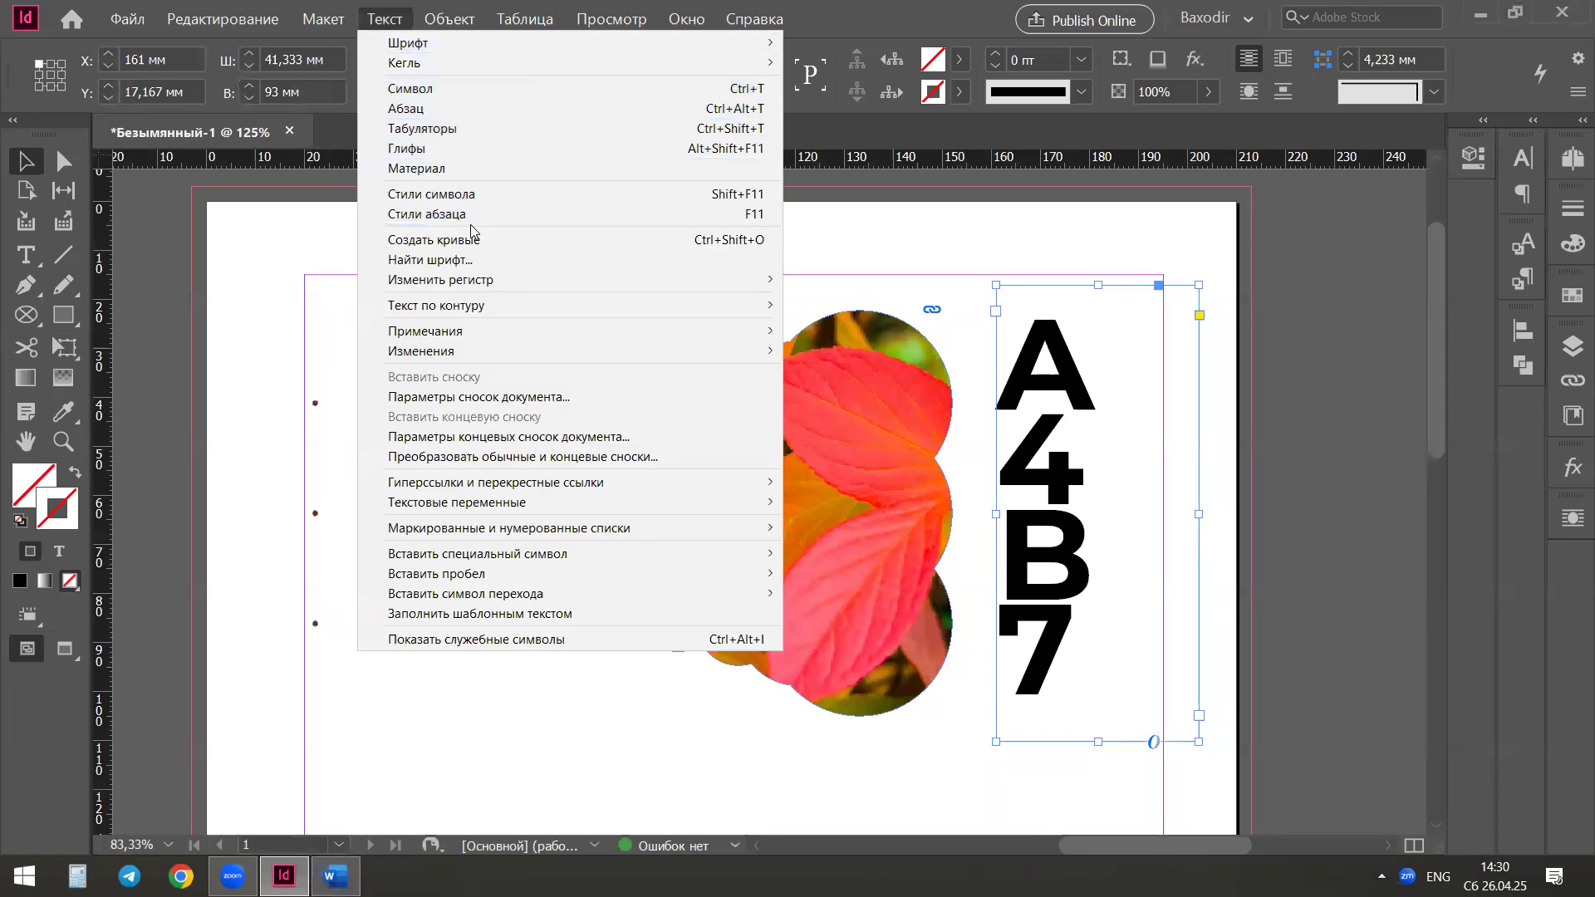
pyautogui.click(752, 241)
pyautogui.hotkey('shift', 'x')
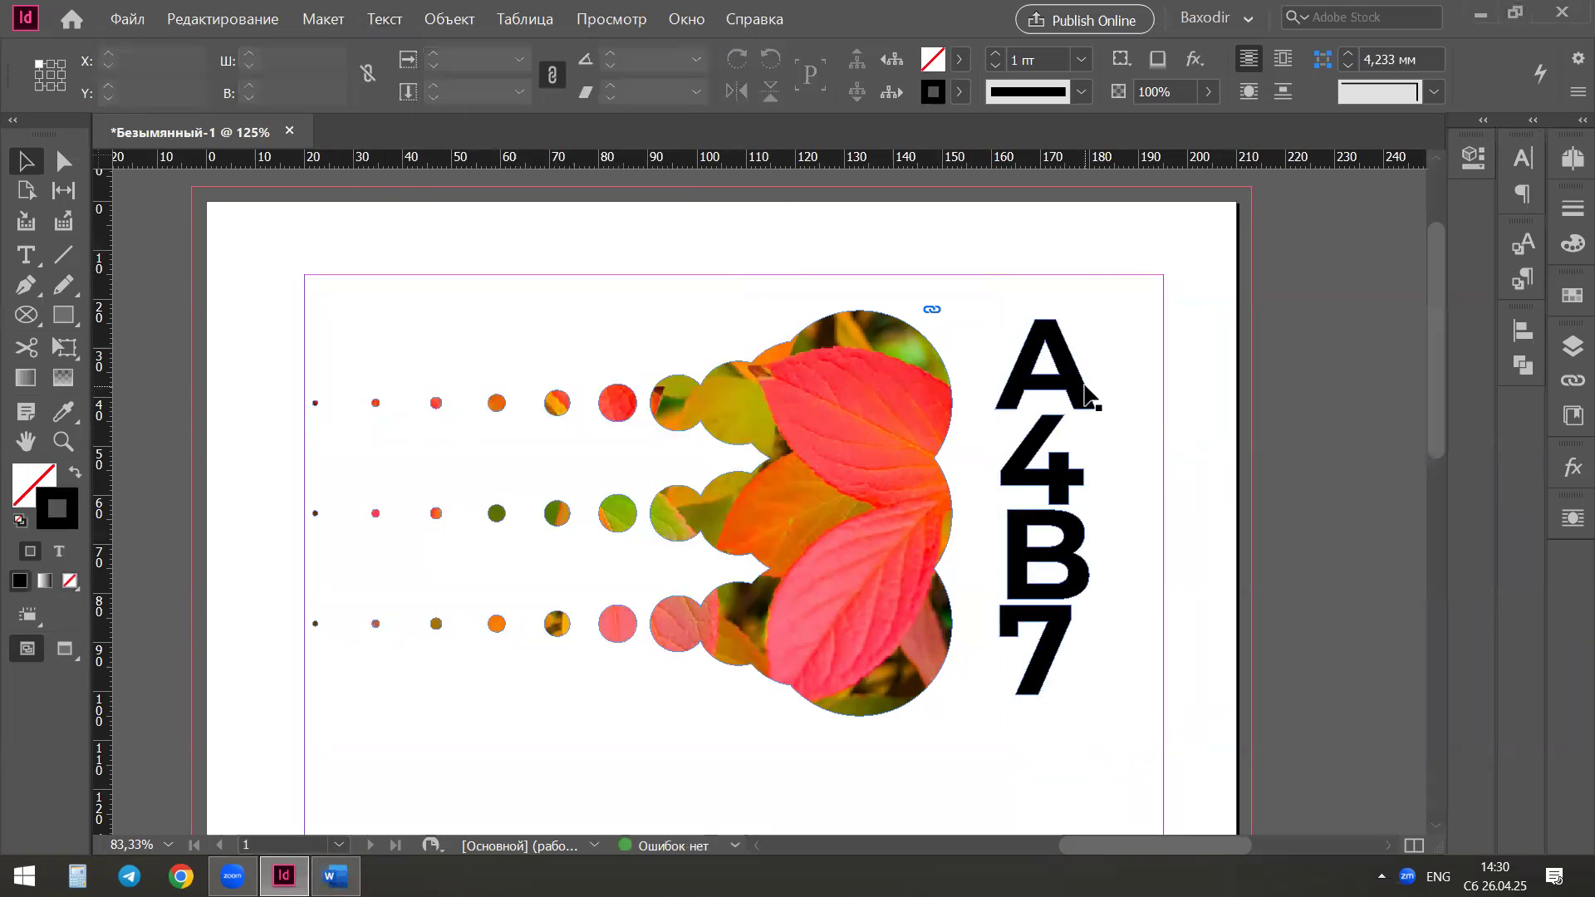
# Ungroup the outlined characters so that each one is a separate shape
pyautogui.hotkey('shift', 'x')
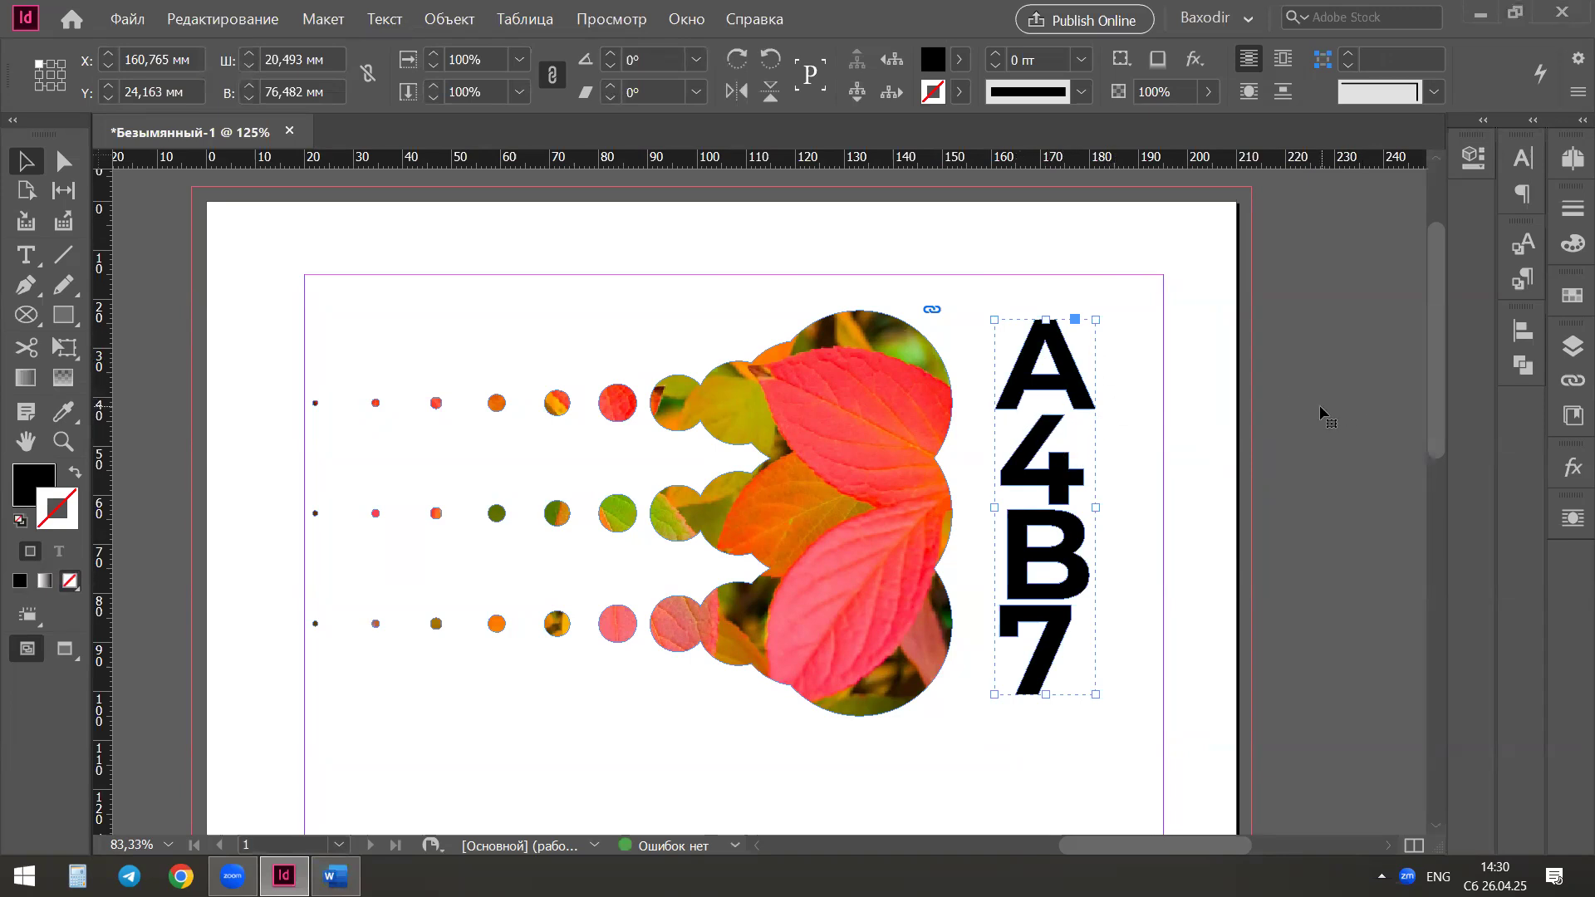
pyautogui.click(1228, 453)
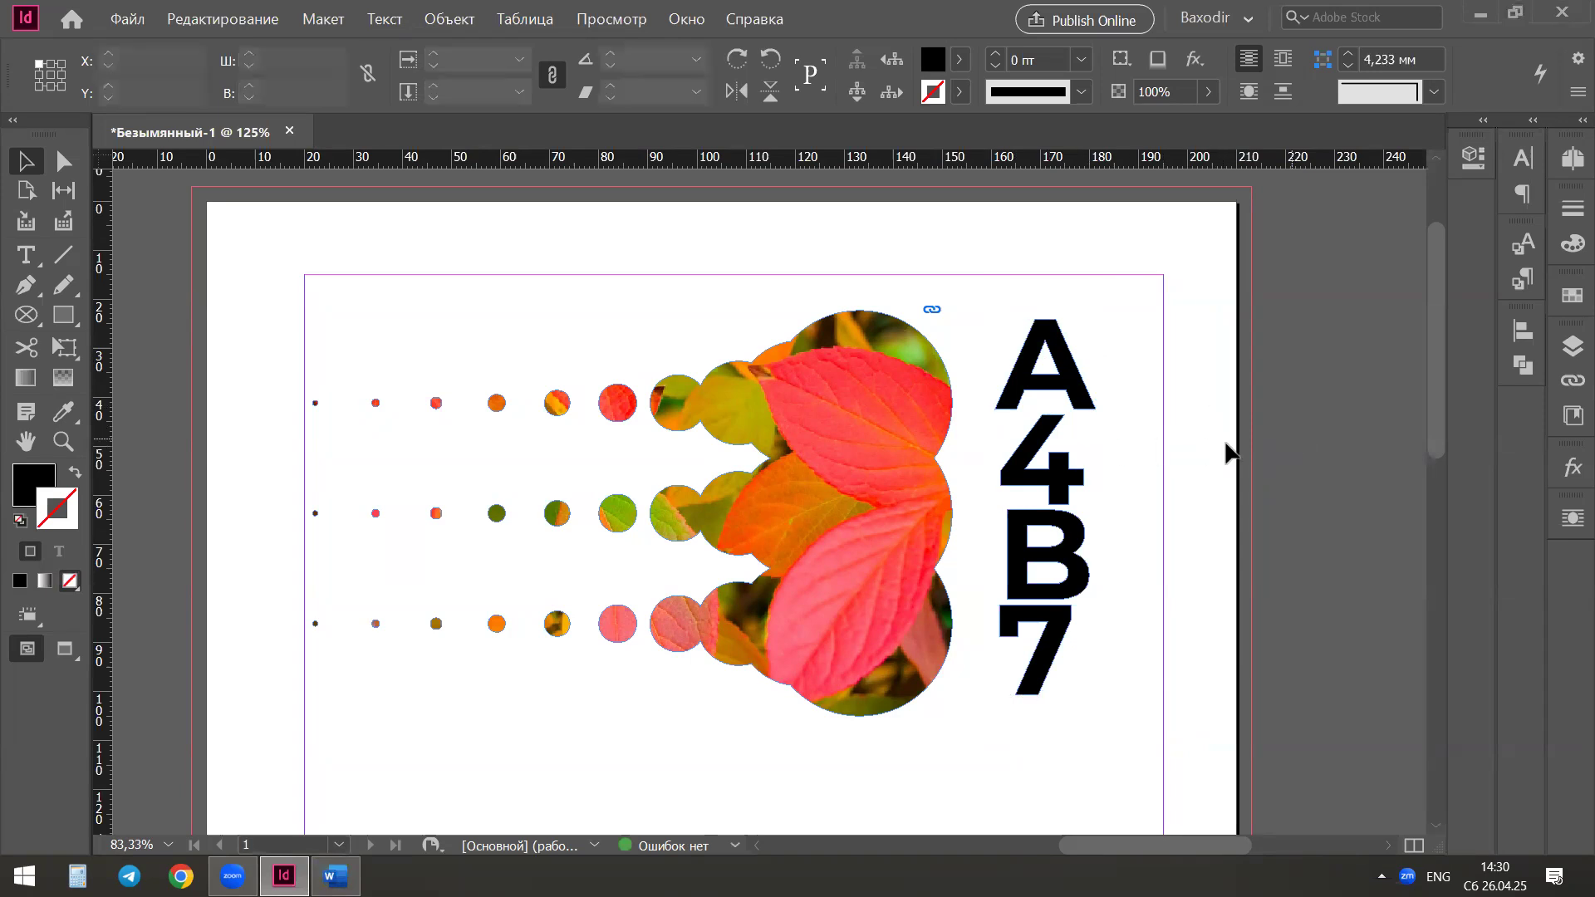
pyautogui.hotkey('shift', 'x')
pyautogui.click(1093, 397)
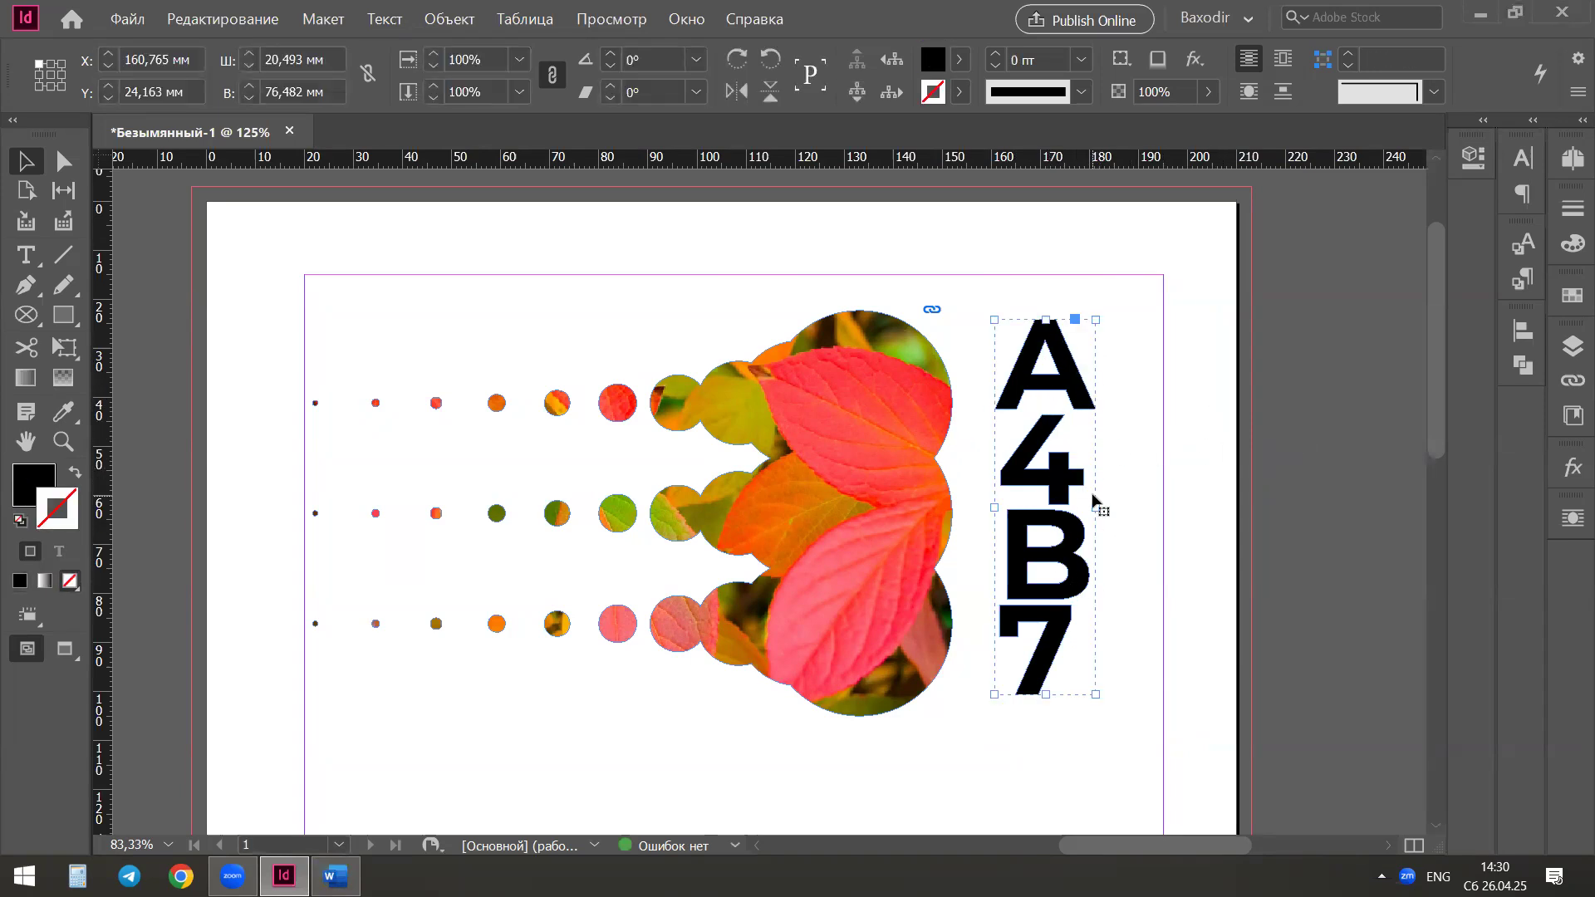
pyautogui.rightClick(1069, 415)
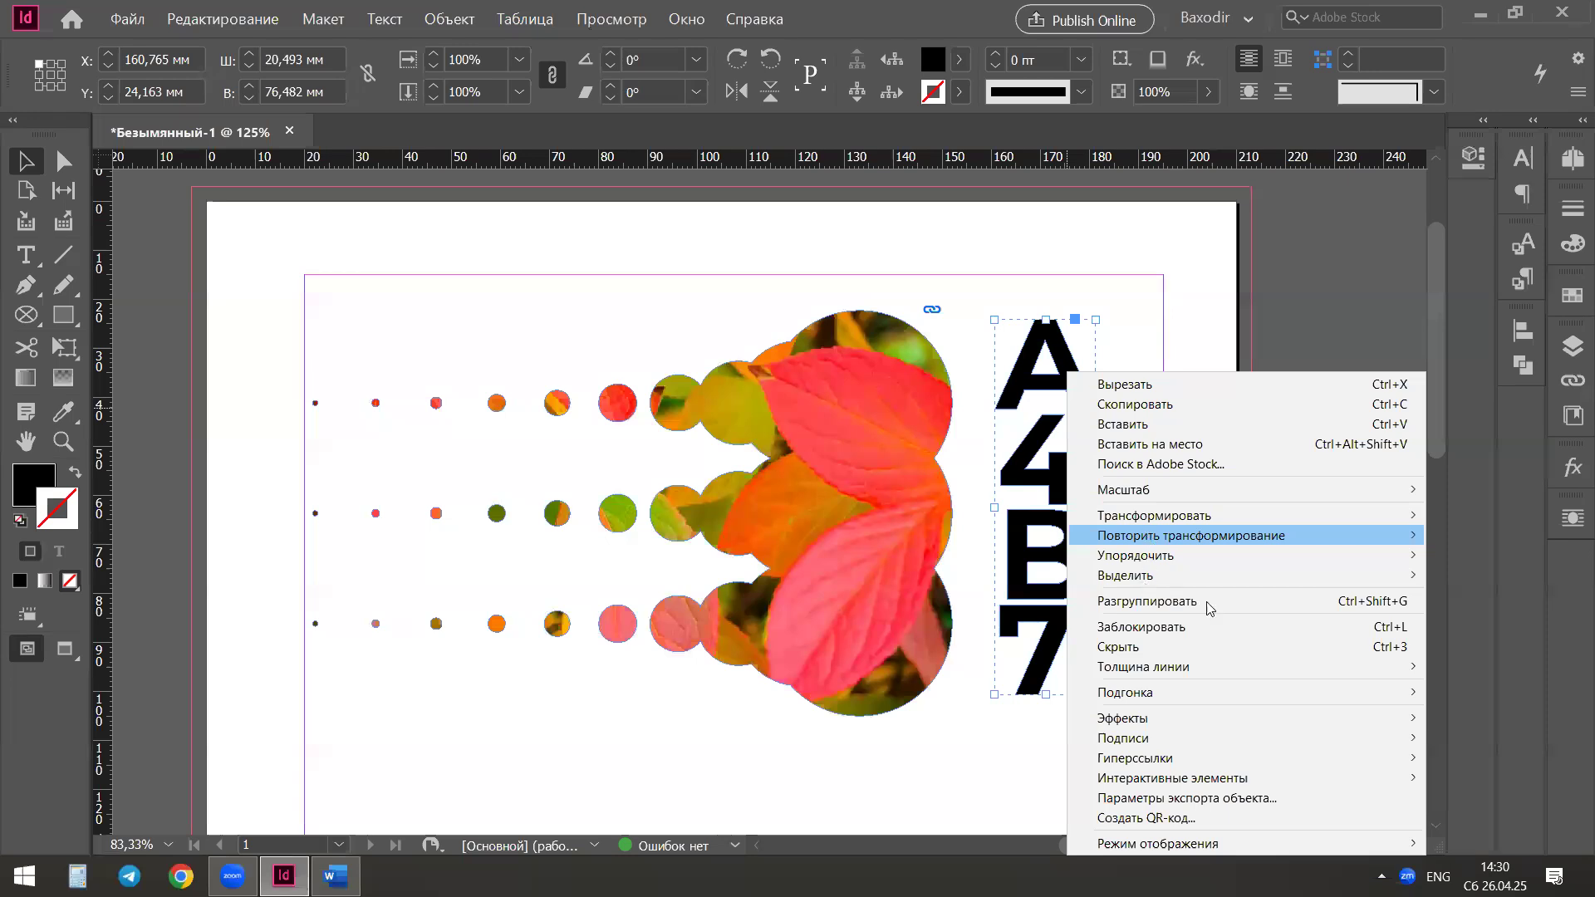
pyautogui.click(1310, 610)
# Try moving the outlined A and 4 individually, and undo both moves
pyautogui.moveTo(1084, 378); pyautogui.dragTo(1159, 324)
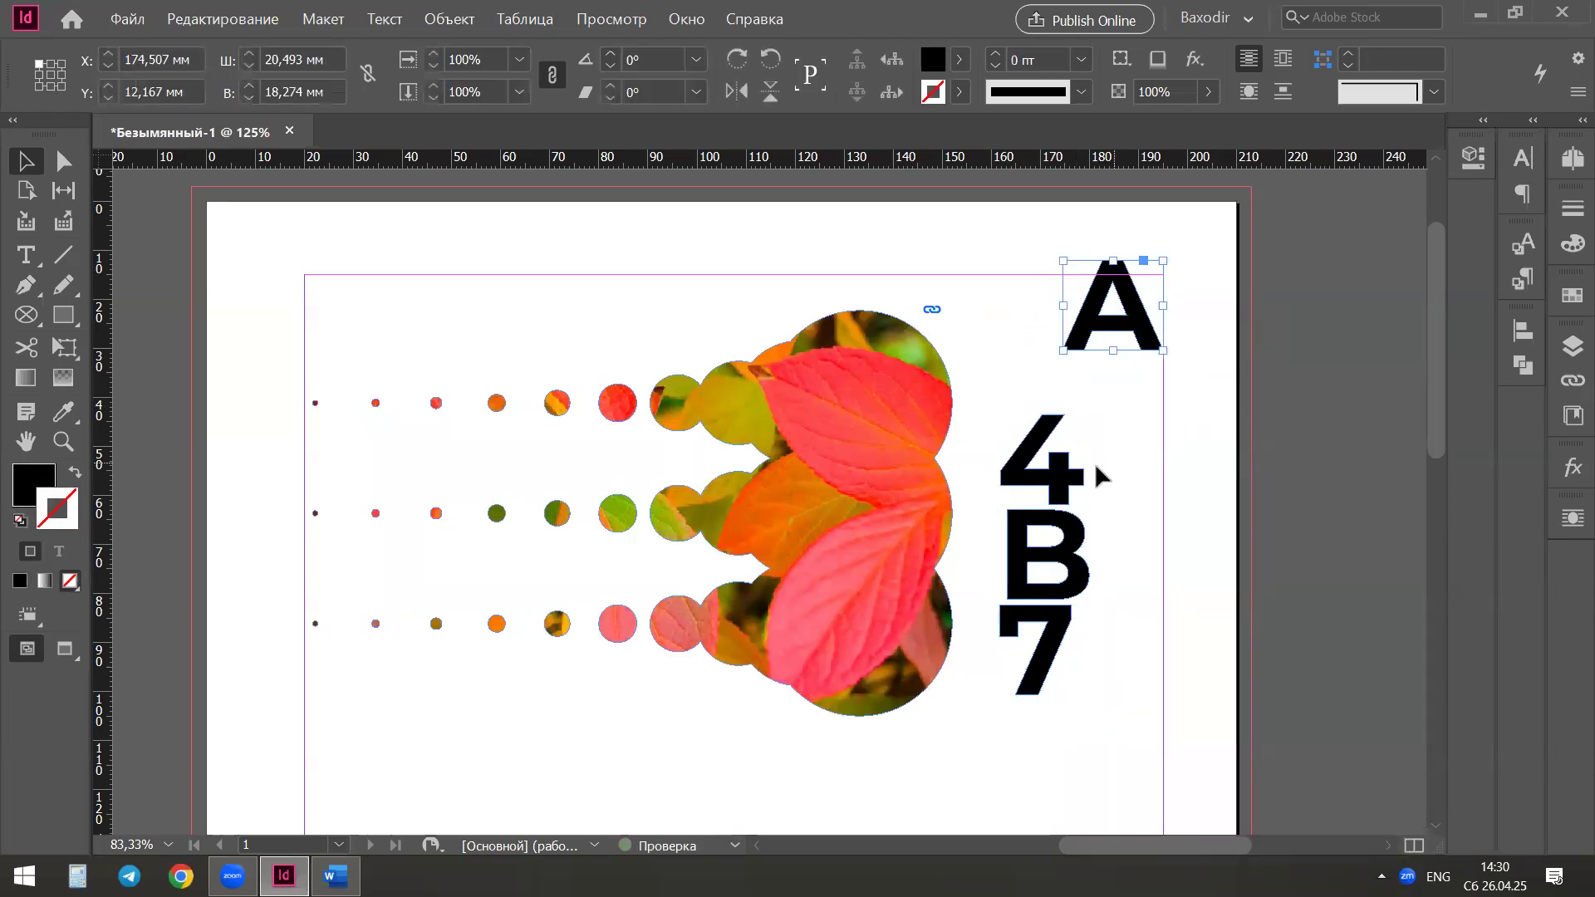
pyautogui.moveTo(1070, 469); pyautogui.dragTo(1173, 472)
pyautogui.hotkey('ctrl', 'z')
pyautogui.hotkey('ctrl', 'z')
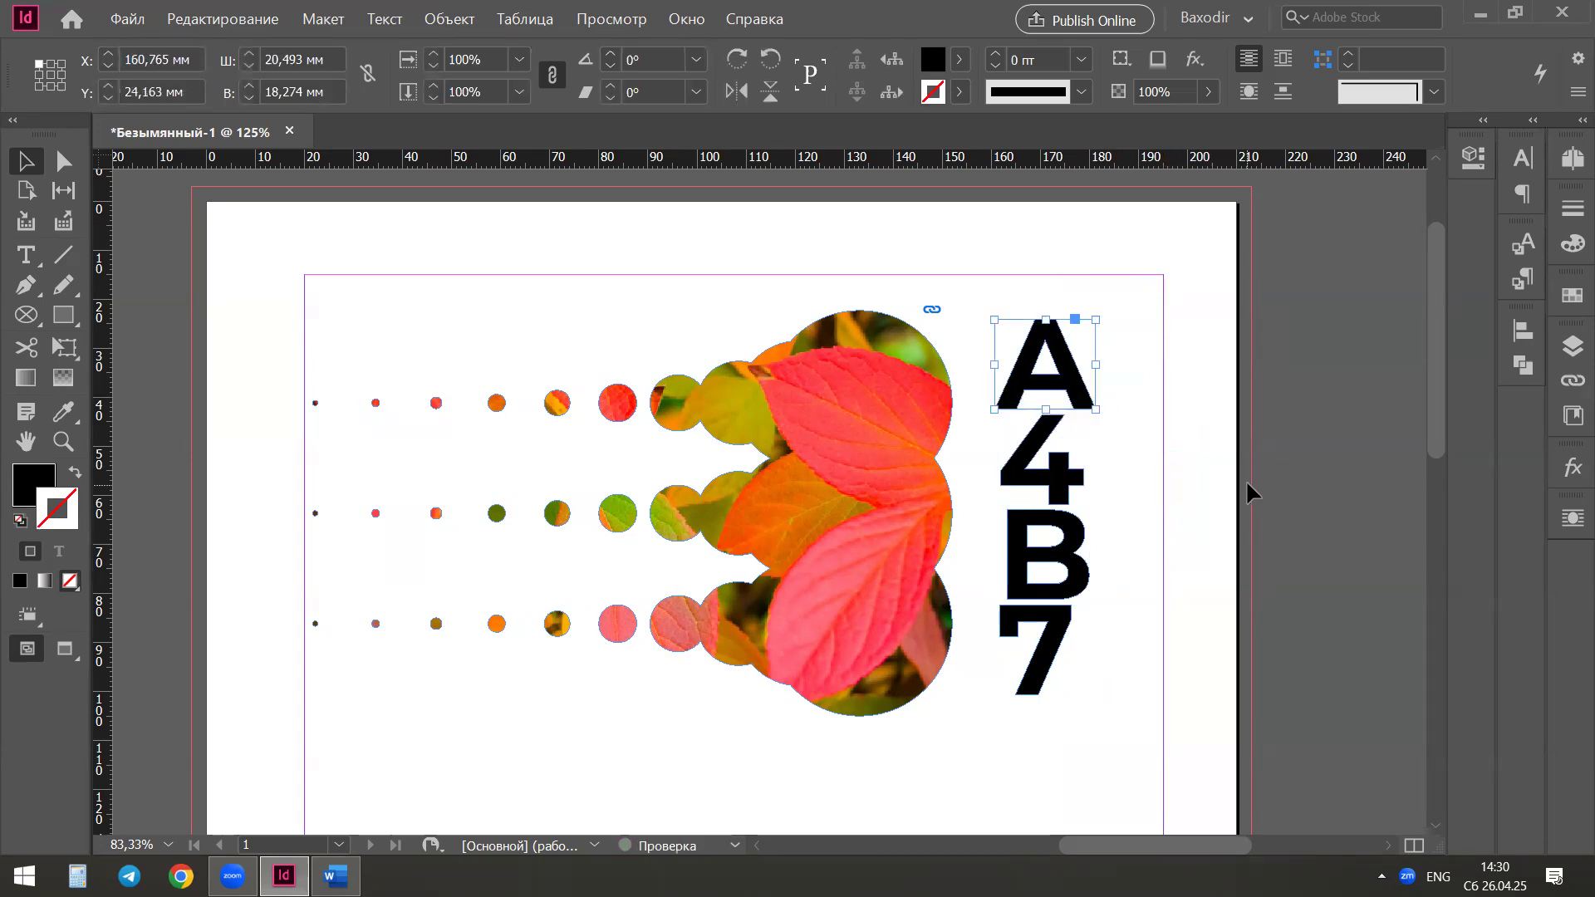
# Select all four outlined characters, A, 4, B and 7, and unite them into one shape with the Pathfinder Add operation
pyautogui.click(1144, 322)
pyautogui.moveTo(1143, 324); pyautogui.dragTo(1043, 727)
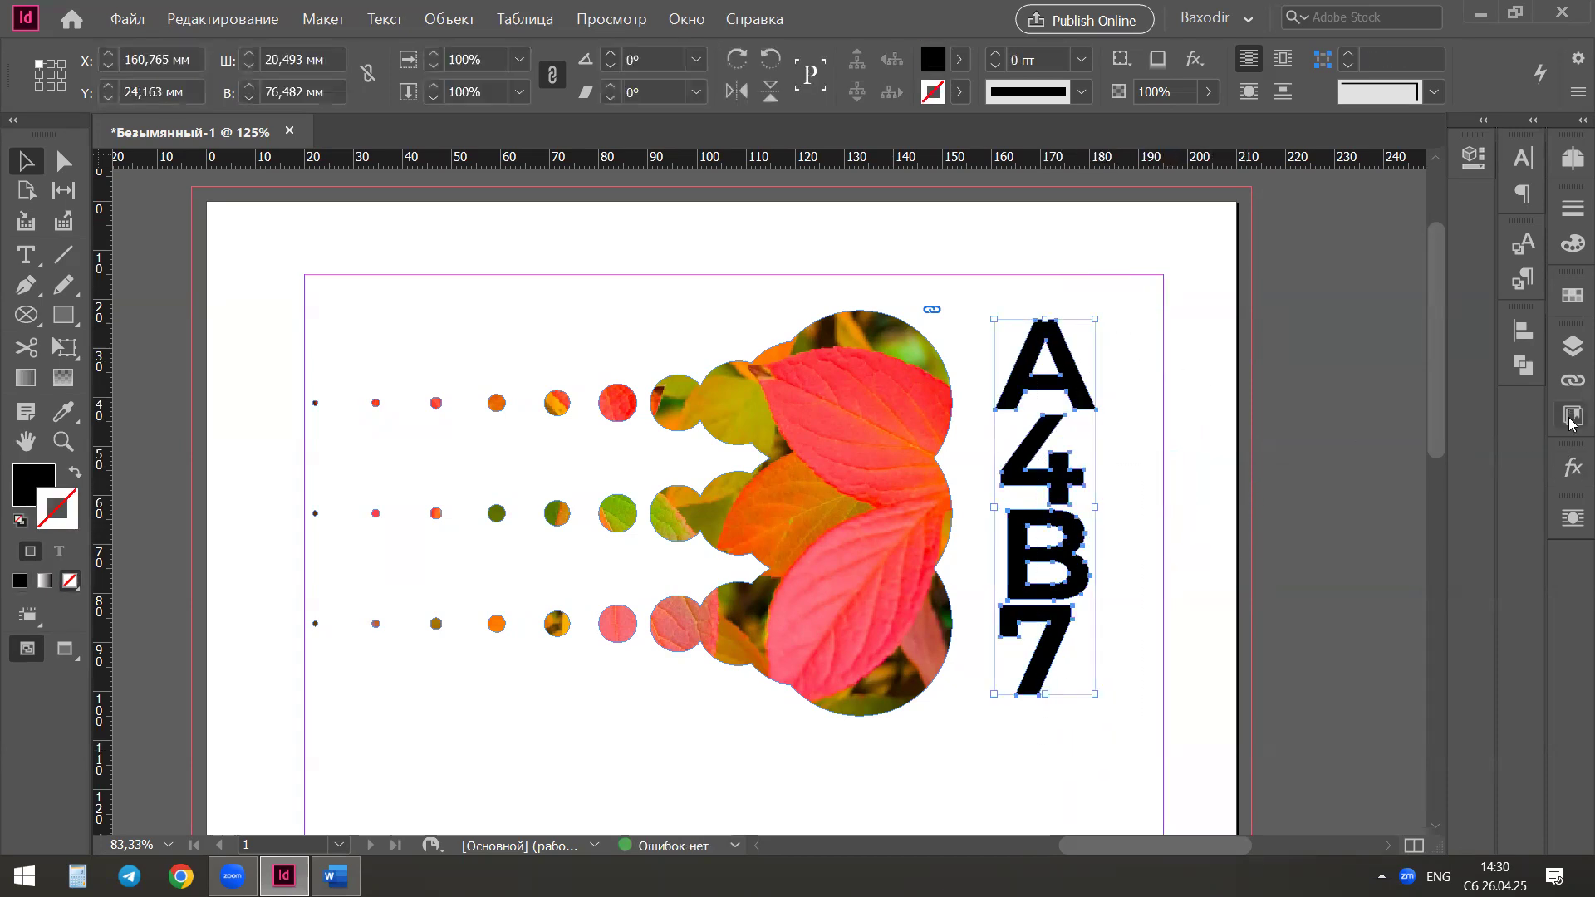
pyautogui.click(1531, 372)
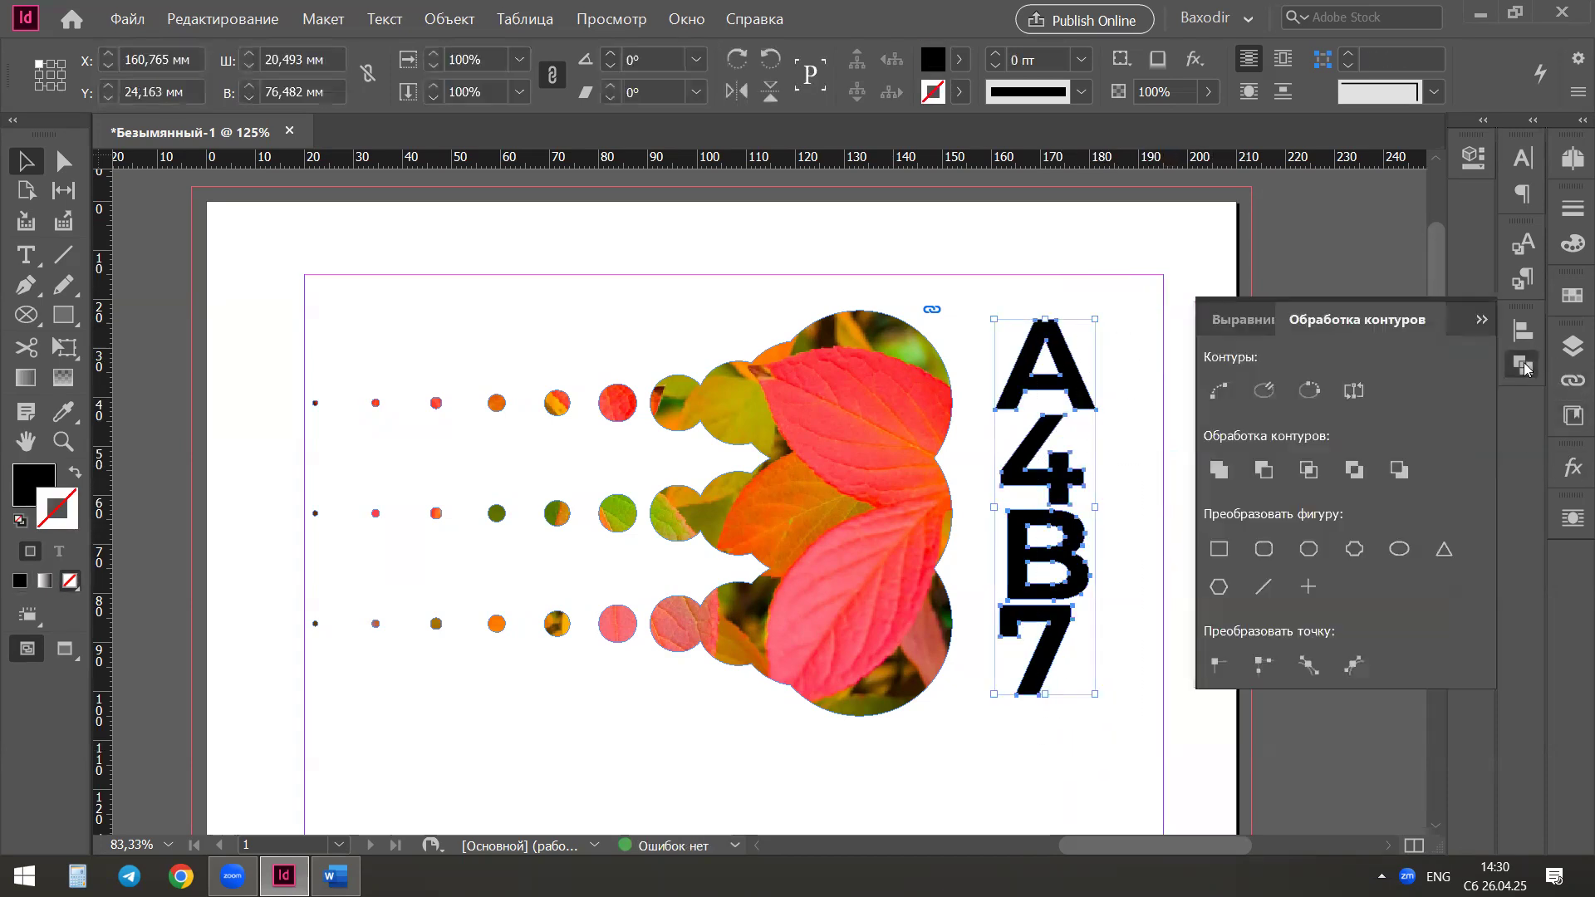
pyautogui.click(1220, 470)
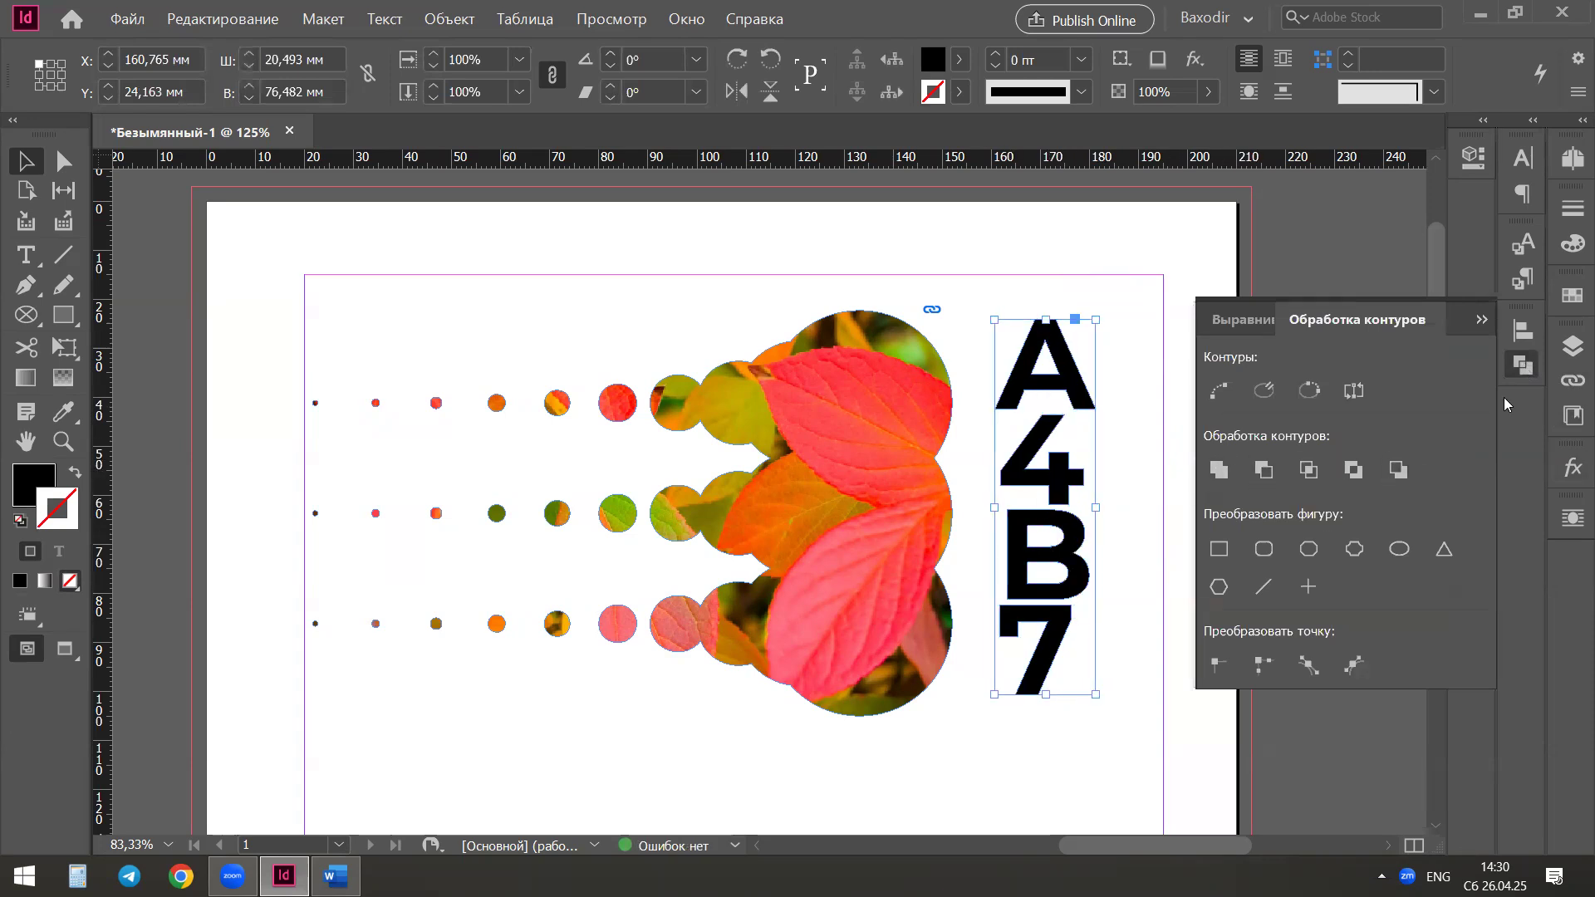
pyautogui.click(1521, 368)
pyautogui.click(1229, 376)
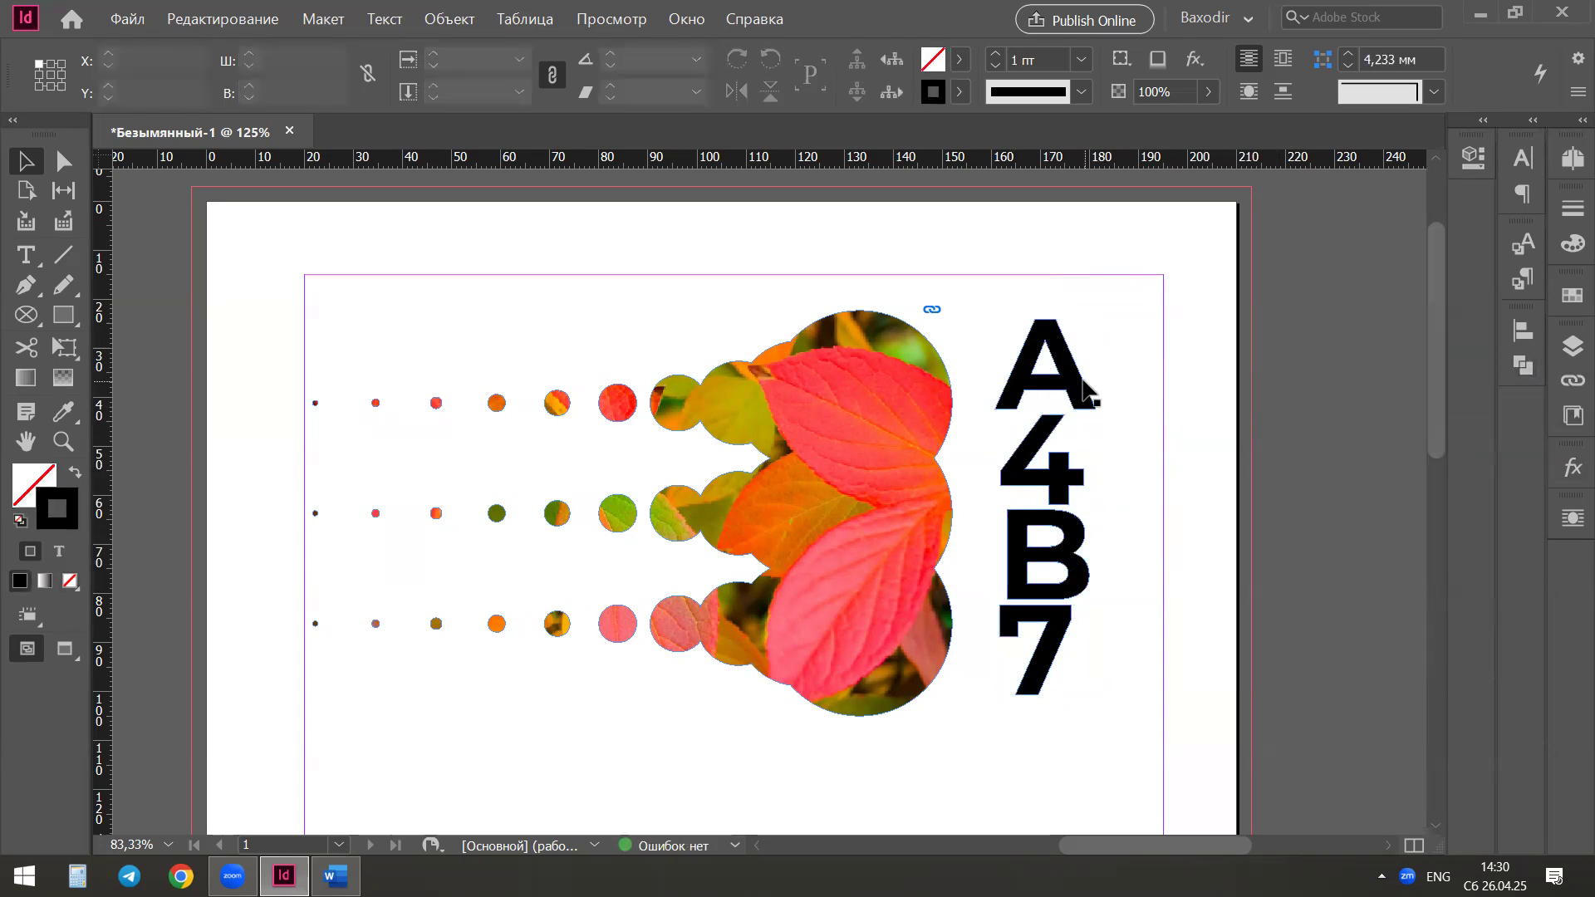
# Place the image 00699_redcap_2560x1600 from the природа folder inside the united A4B7 character shape
pyautogui.click(1089, 367)
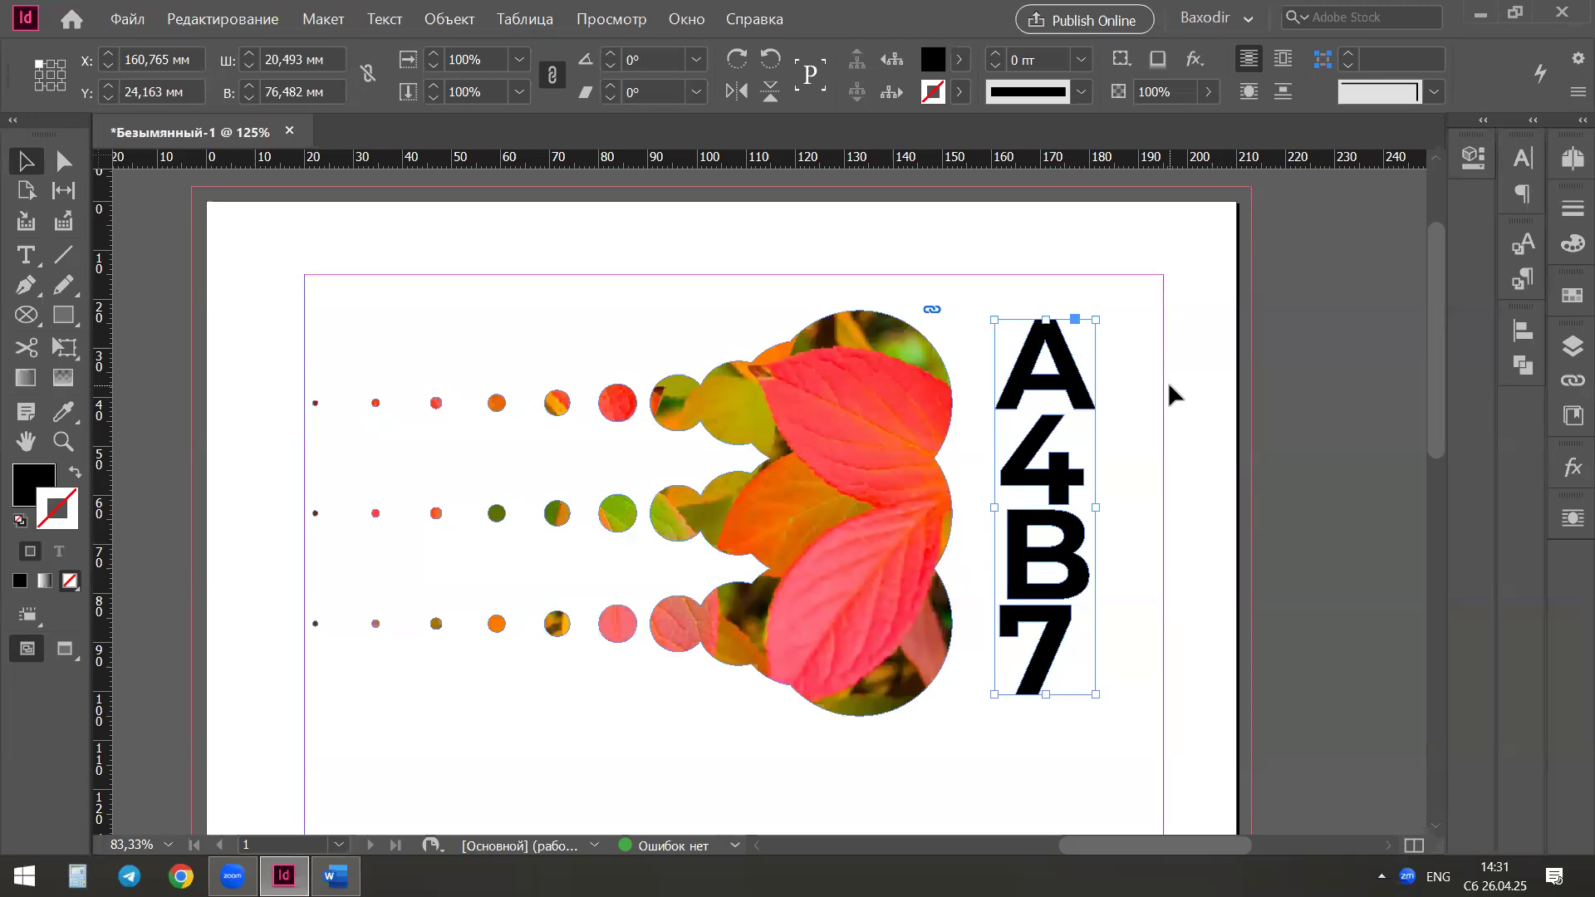
pyautogui.click(1168, 382)
pyautogui.click(1093, 410)
pyautogui.hotkey('ctrl', 'd')
pyautogui.scroll(-3, 1214, 468)
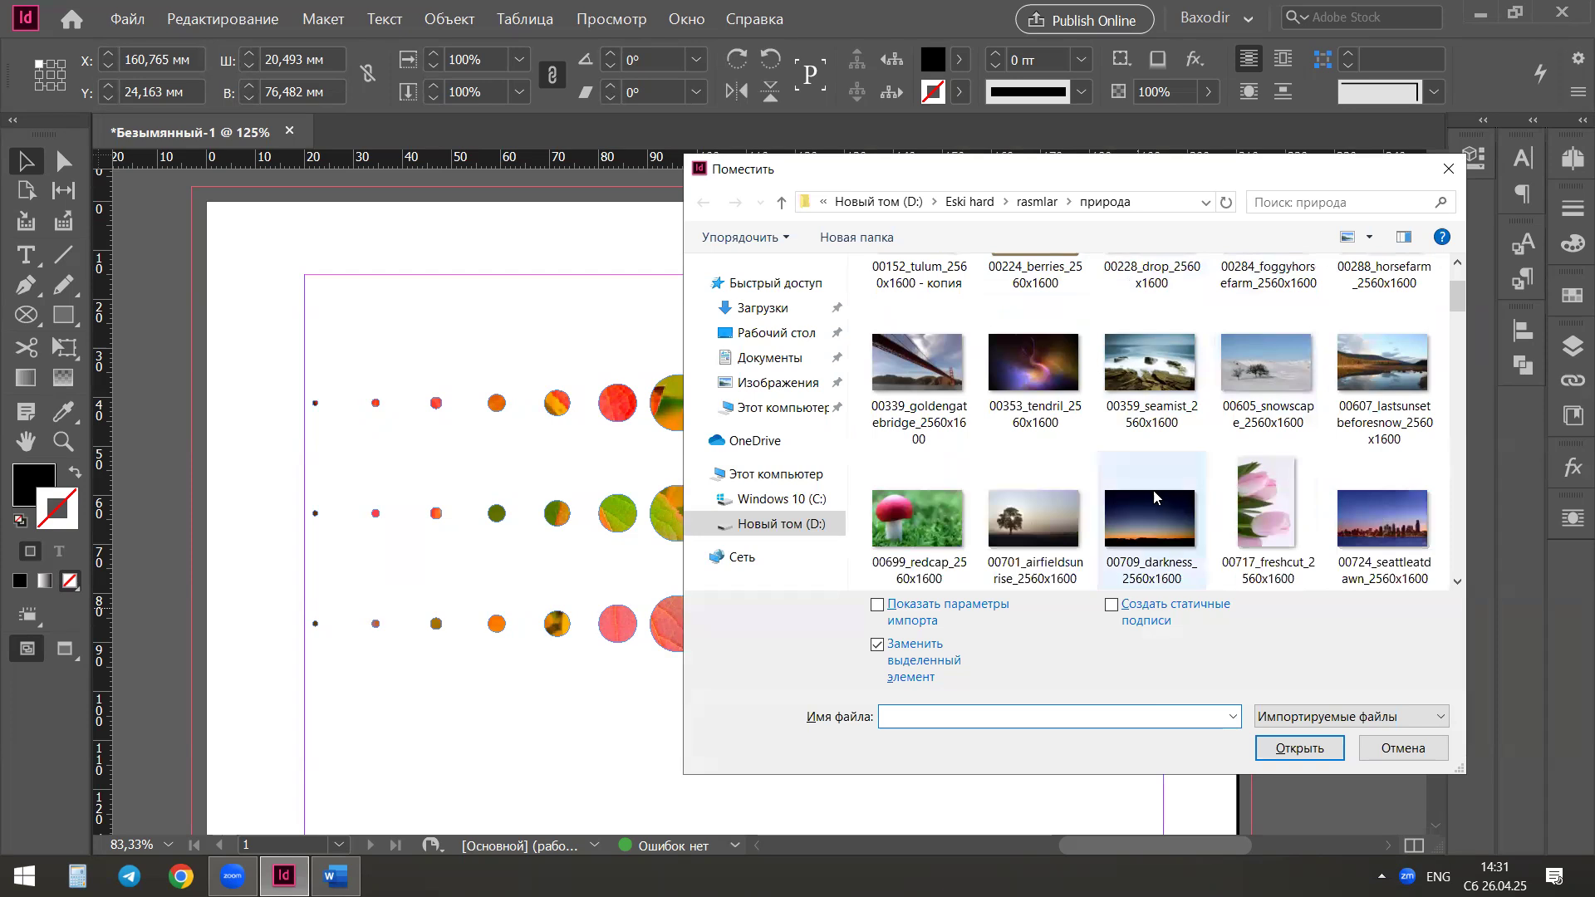
pyautogui.hotkey('shift', 'Tab')
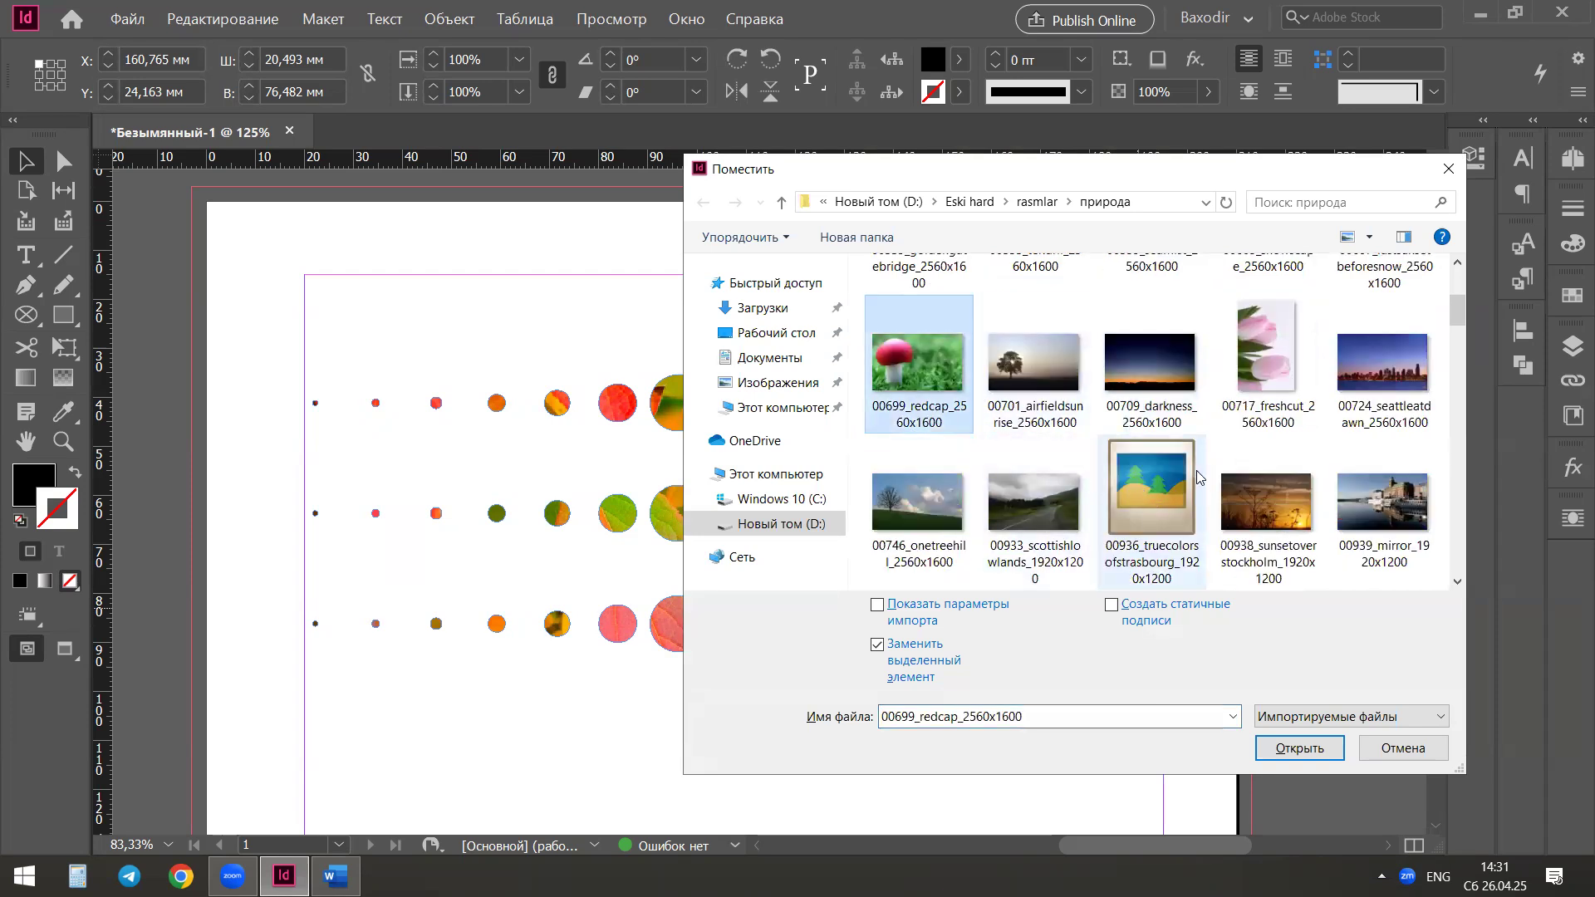
pyautogui.scroll(-2, 1138, 500)
pyautogui.scroll(-2, 1157, 499)
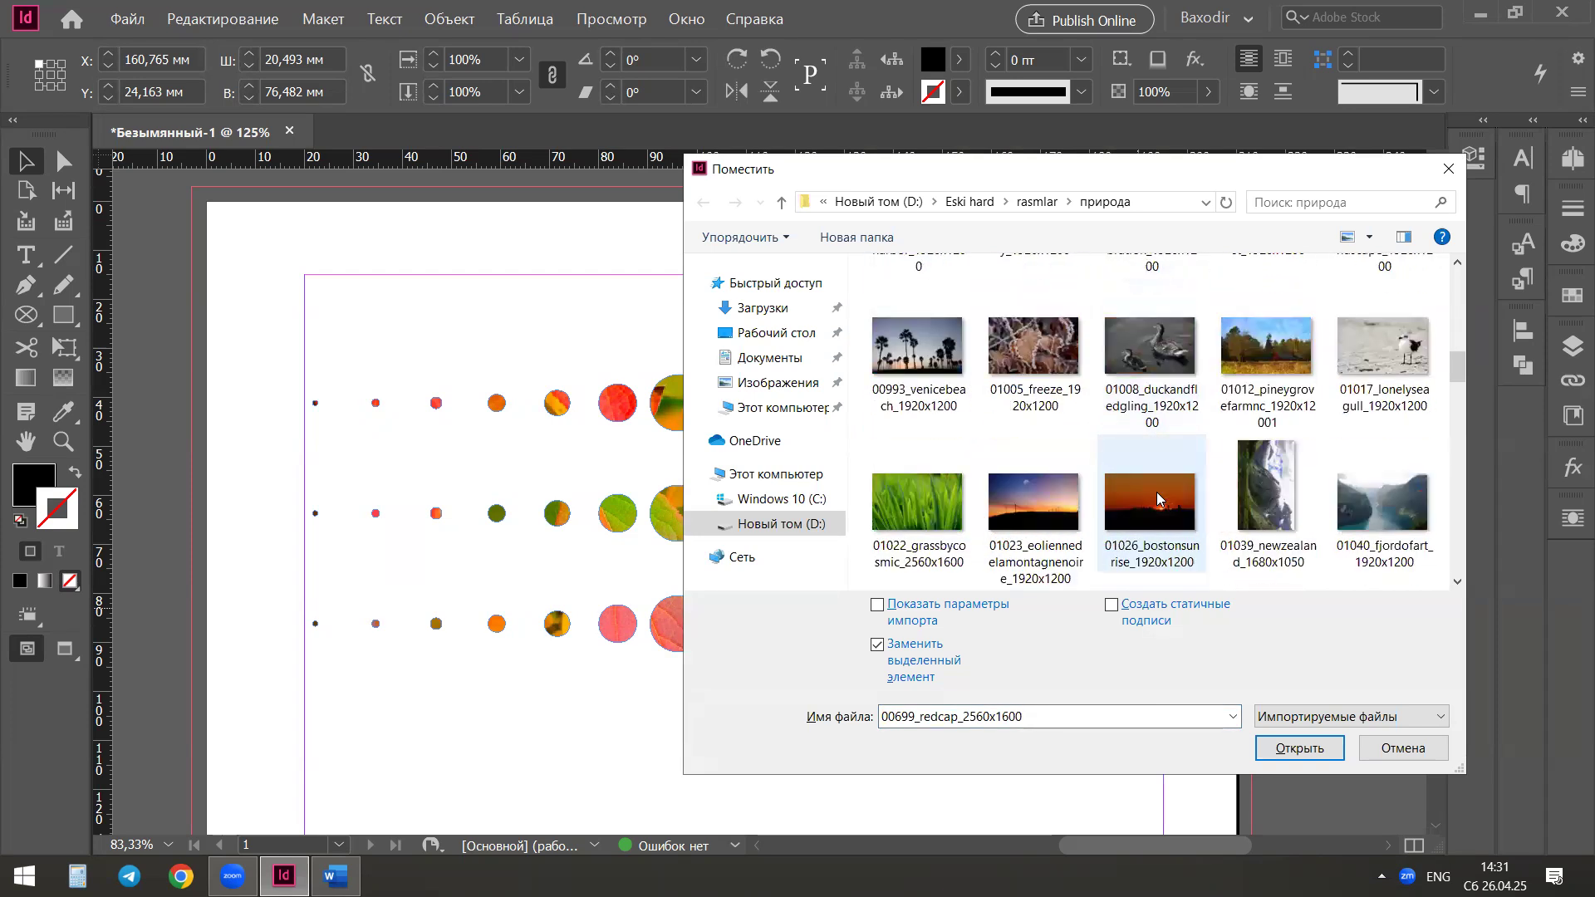
pyautogui.click(1299, 747)
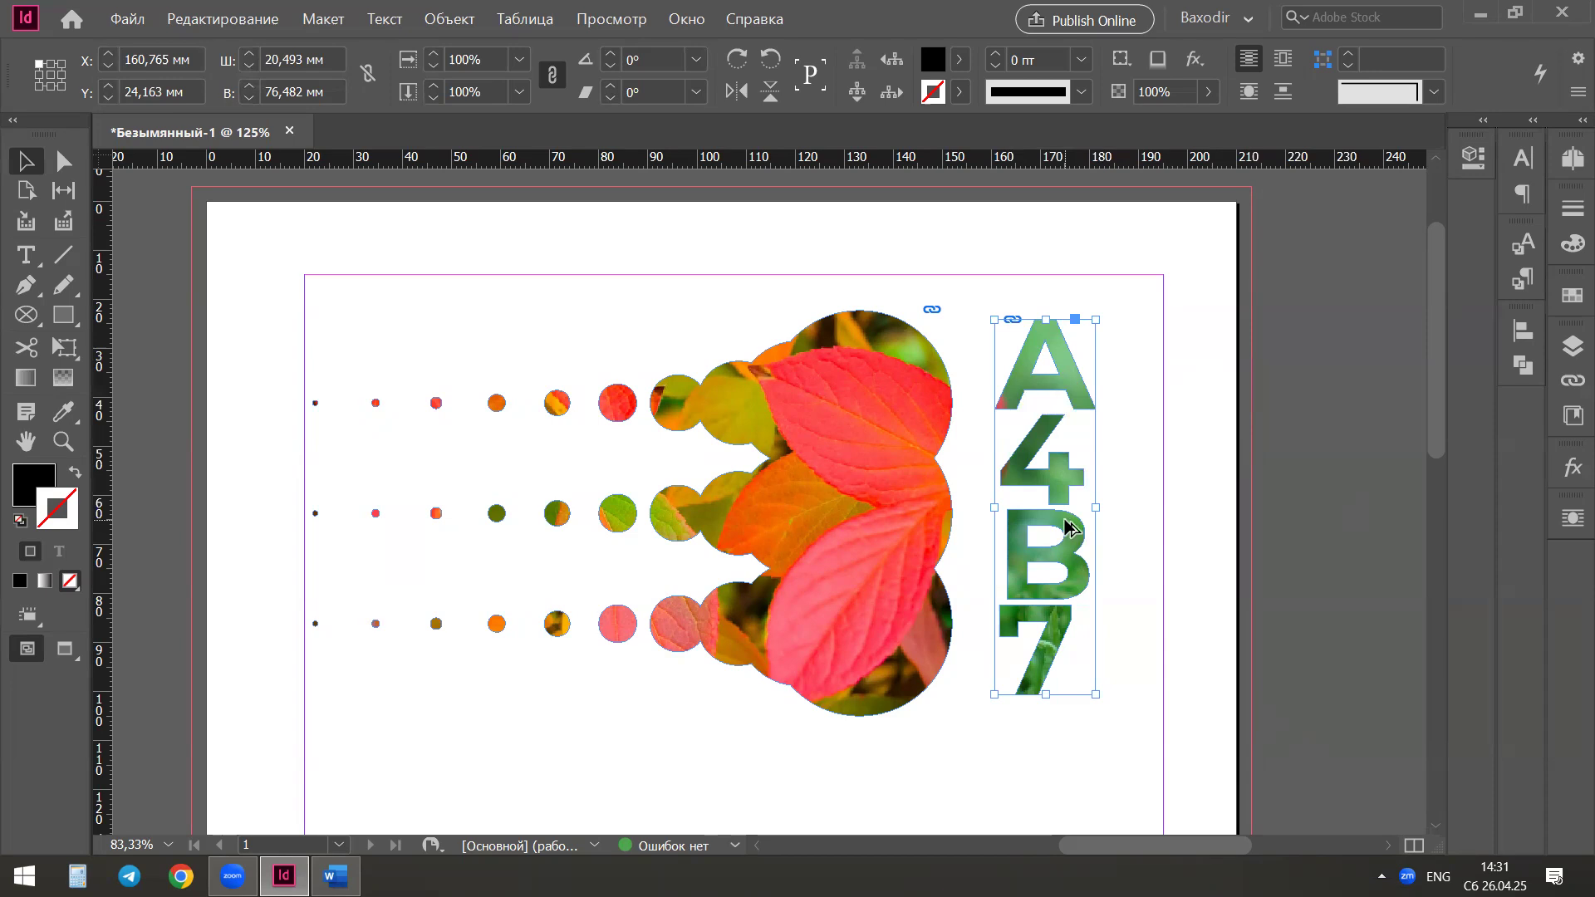
# Try moving the image-filled characters away from the circle rows and back, to about X 159 mm, Y 25.4 mm
pyautogui.click(1178, 422)
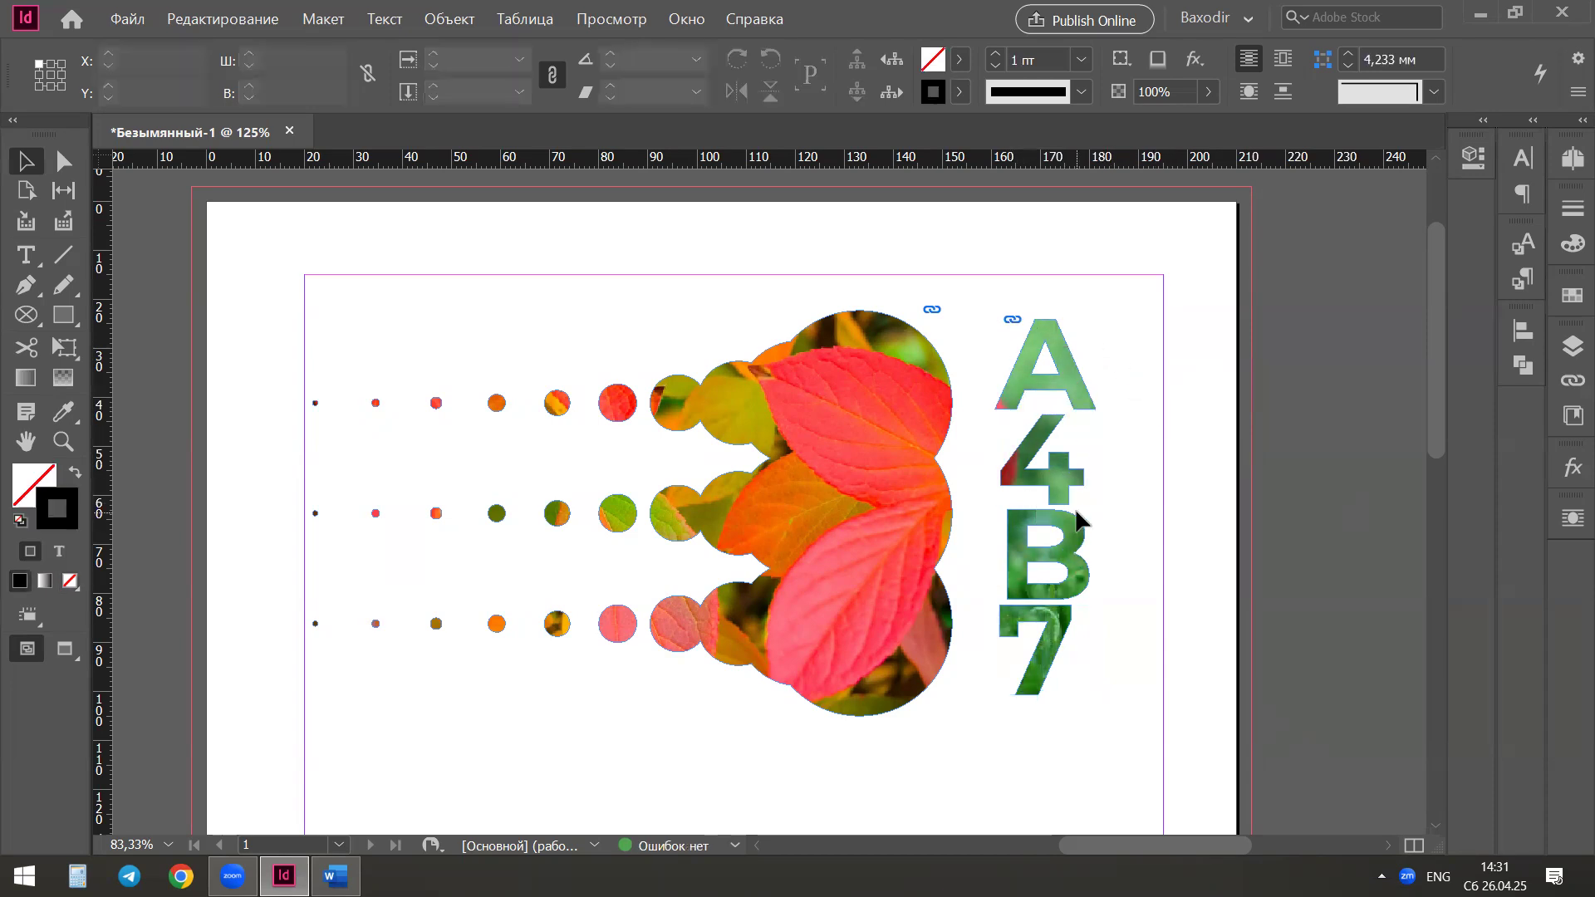
pyautogui.click(1057, 481)
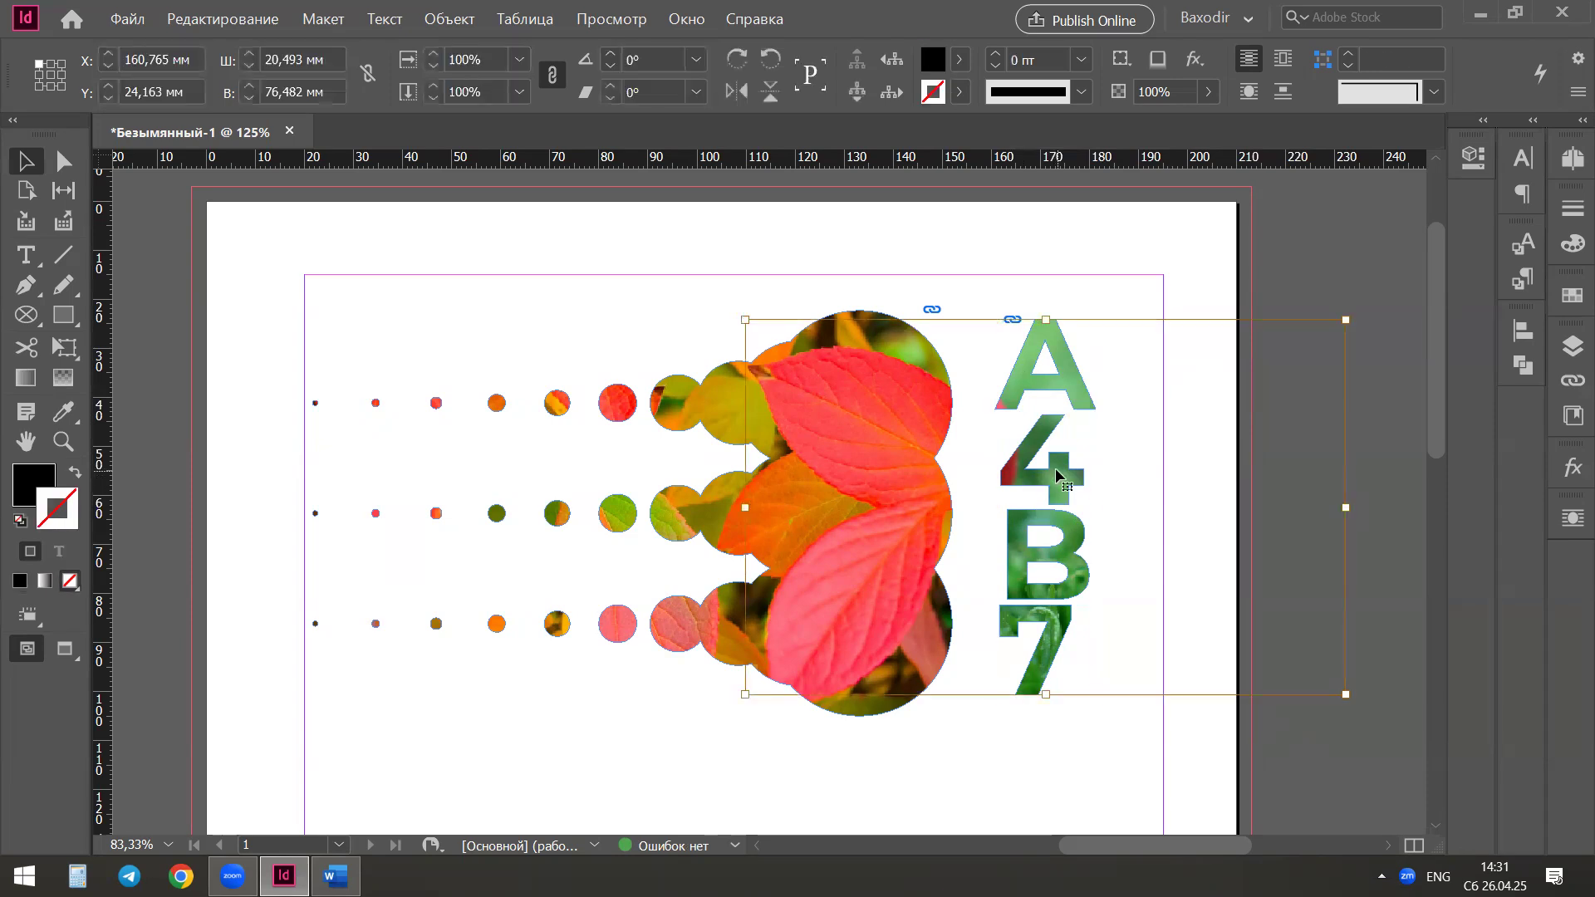
pyautogui.moveTo(1055, 473); pyautogui.dragTo(1101, 480)
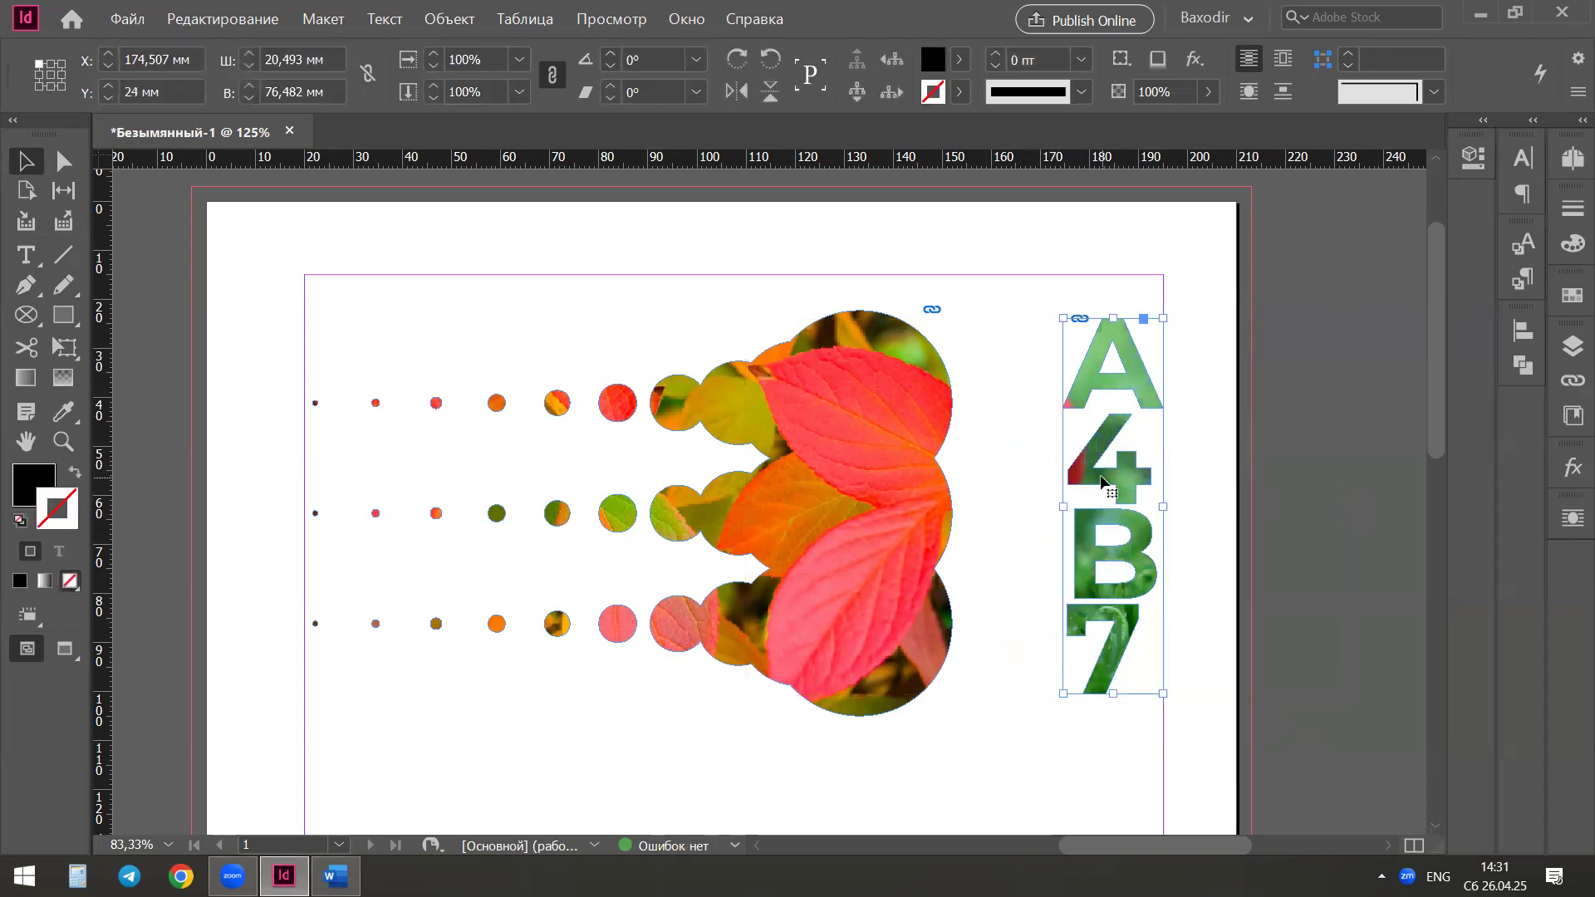
pyautogui.keyDown('ctrl'); pyautogui.click(1101, 480); pyautogui.keyUp('ctrl')
pyautogui.moveTo(1097, 490); pyautogui.dragTo(1023, 490)
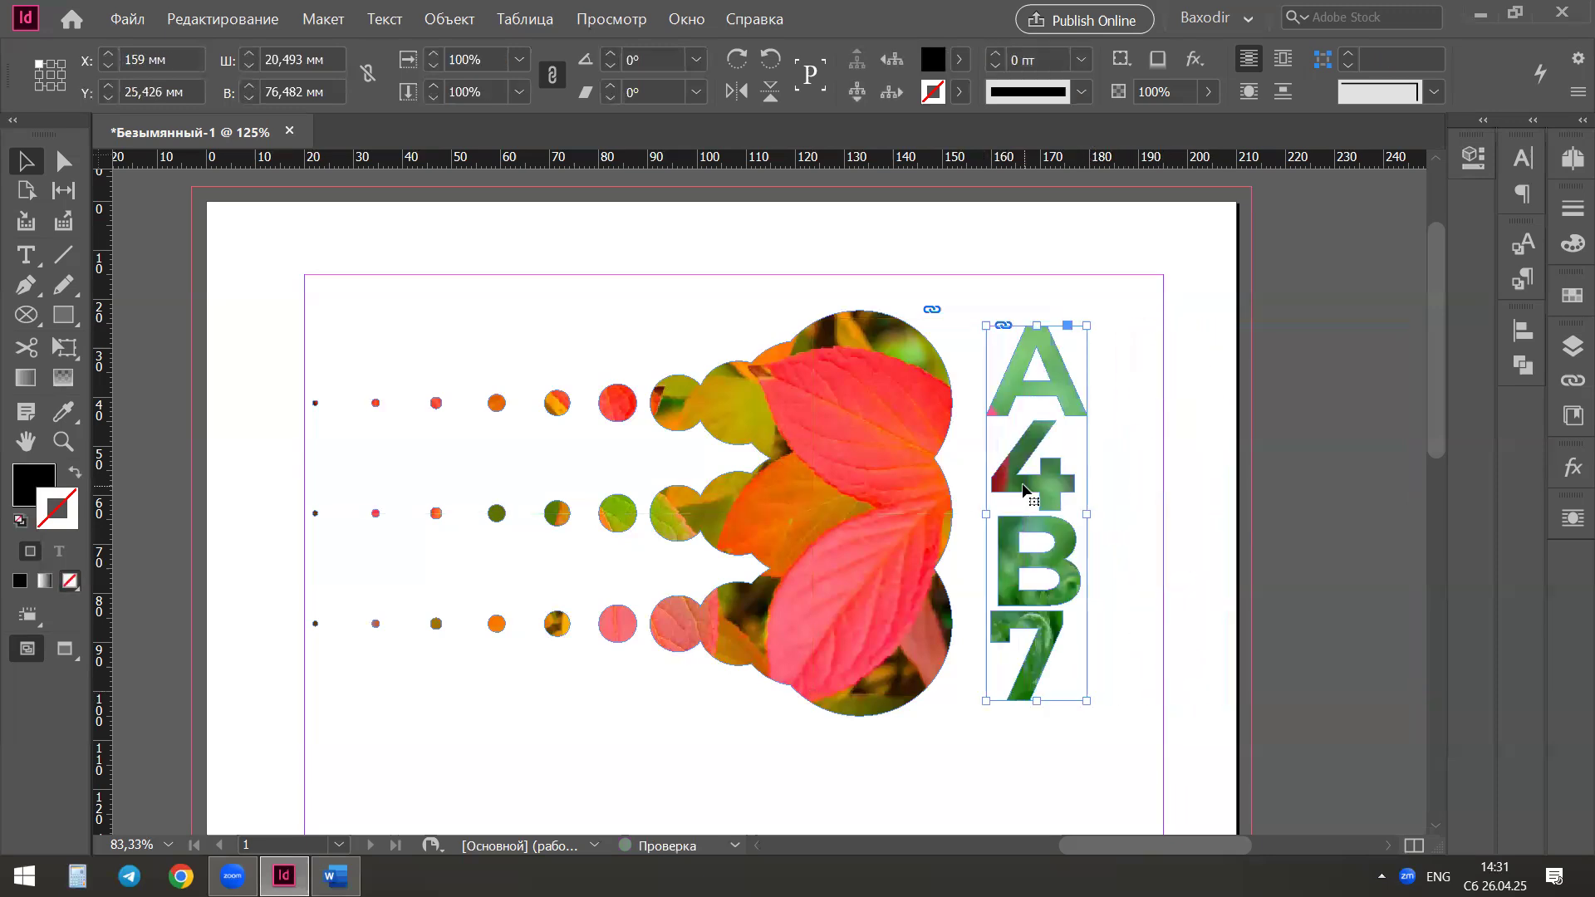
# Adjust the framing of the placed redcap image inside the character shape
pyautogui.keyDown('ctrl'); pyautogui.click(1023, 490); pyautogui.keyUp('ctrl')
pyautogui.moveTo(736, 521)
pyautogui.mouseDown()
pyautogui.moveTo(888, 517)
pyautogui.moveTo(727, 529)
pyautogui.mouseUp()
pyautogui.click(1244, 282)
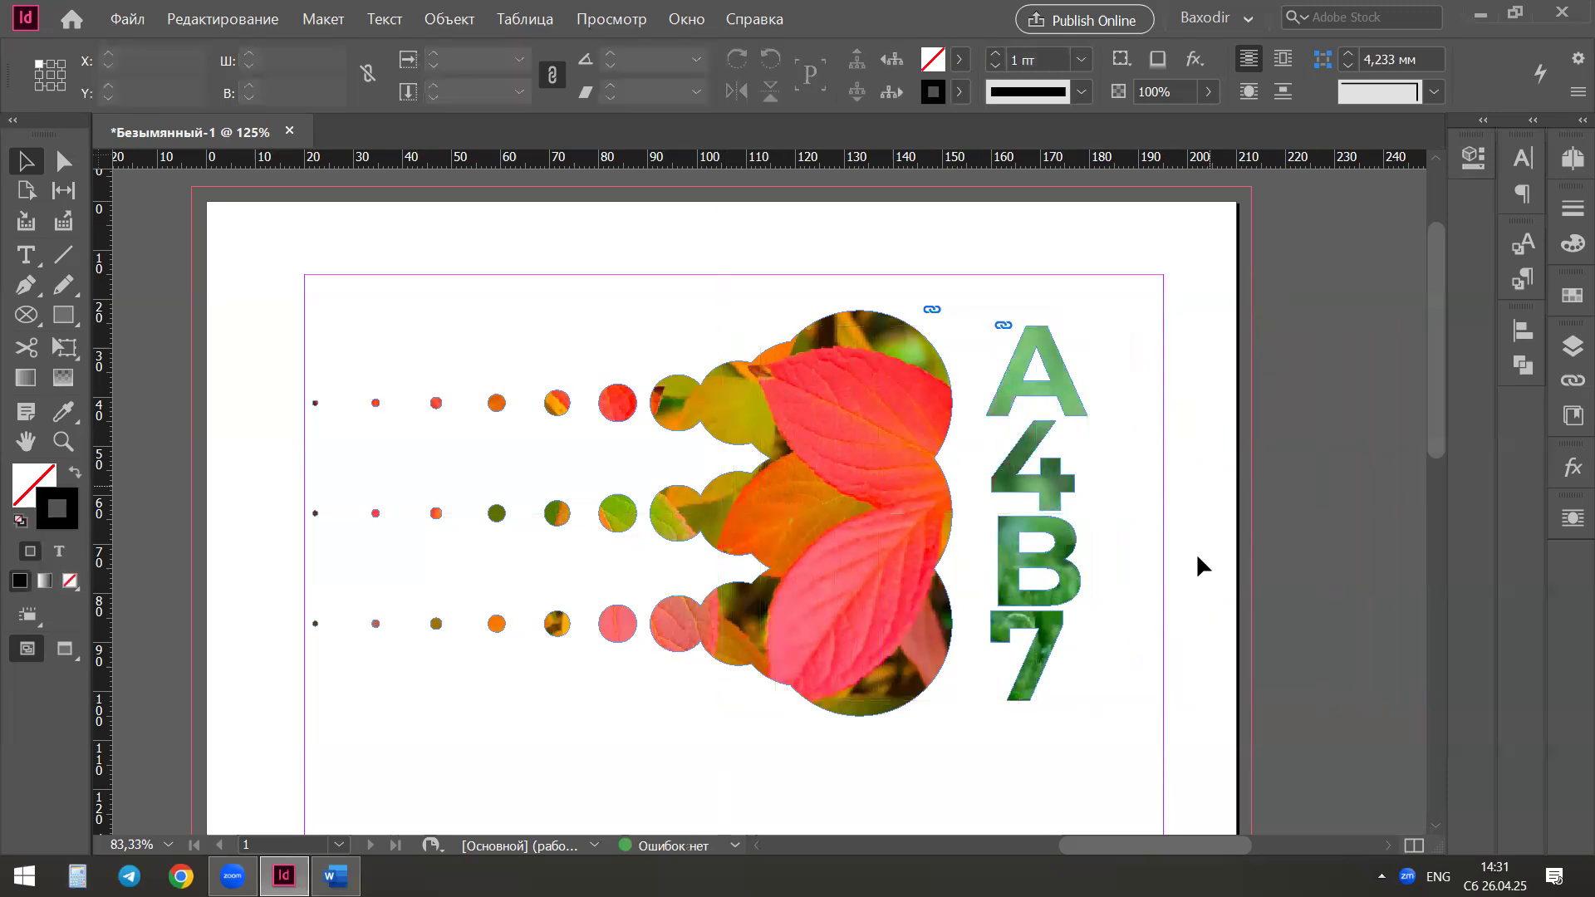
# Reposition the image-filled characters beside the circle rows, at about X 163.3 mm, Y 26.5 mm
pyautogui.click(1074, 590)
pyautogui.moveTo(1080, 464); pyautogui.dragTo(1055, 463)
pyautogui.click(1258, 342)
pyautogui.click(837, 431)
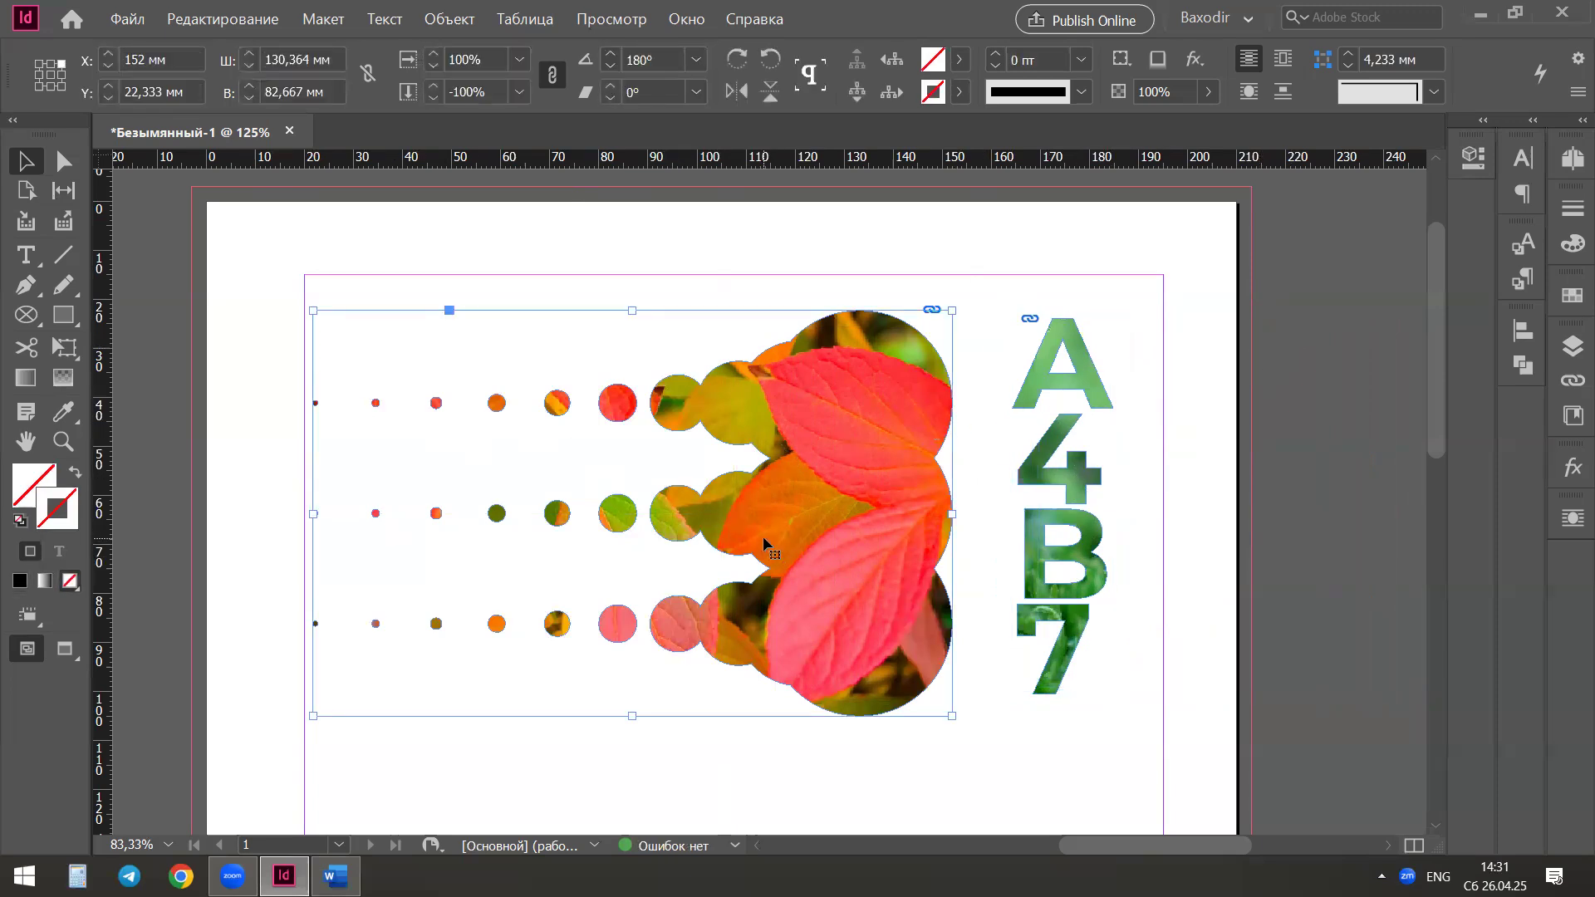
pyautogui.click(1024, 481)
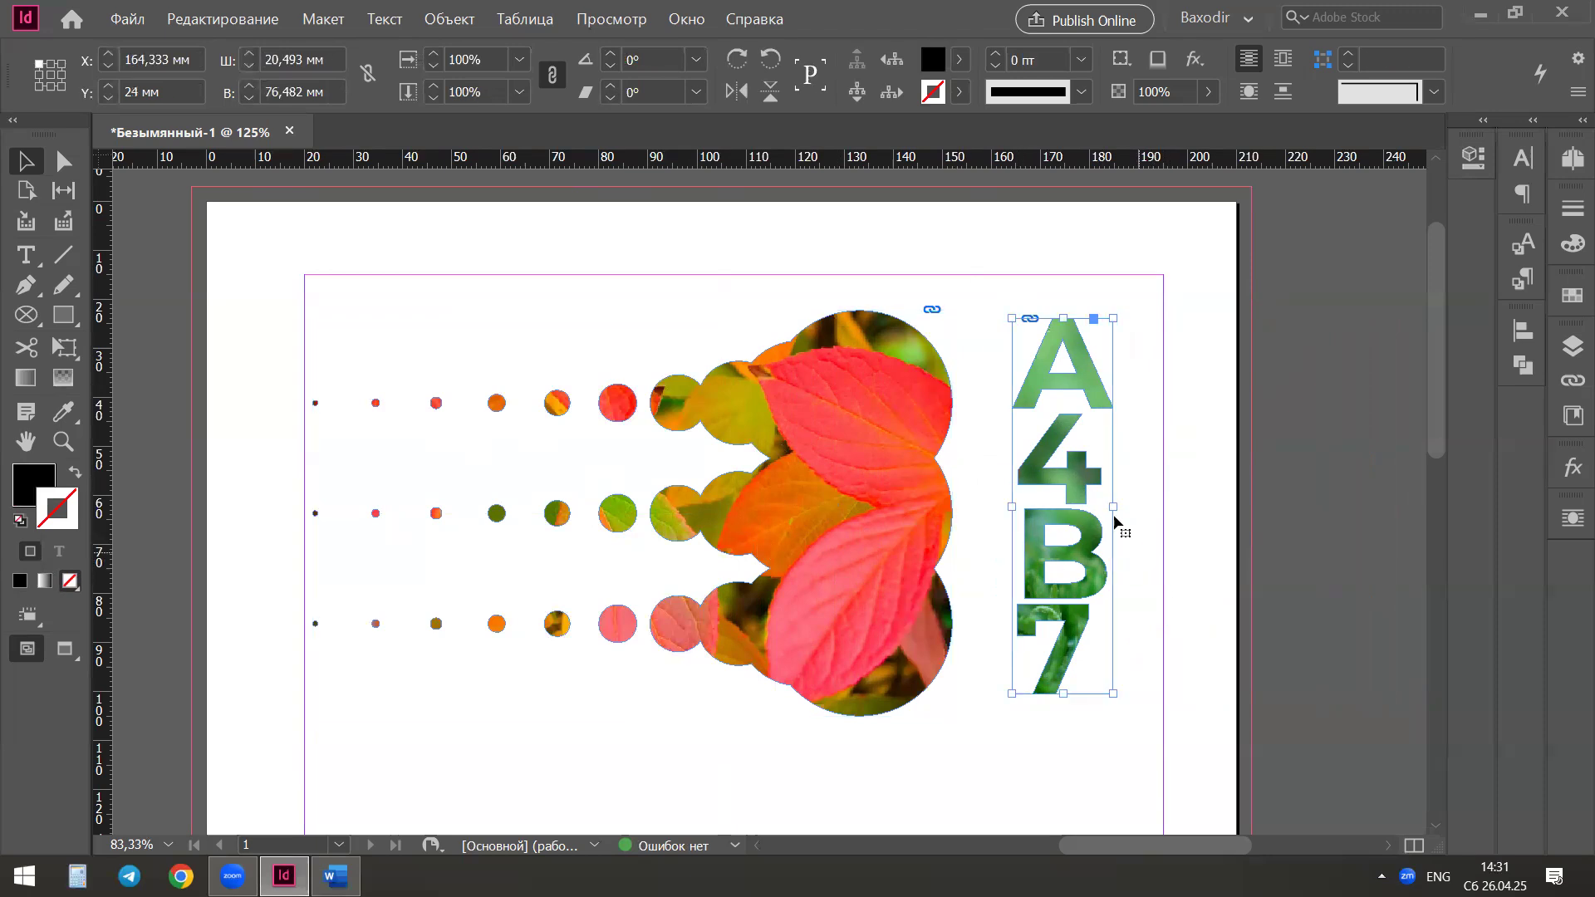
pyautogui.moveTo(1060, 480); pyautogui.dragTo(1056, 492)
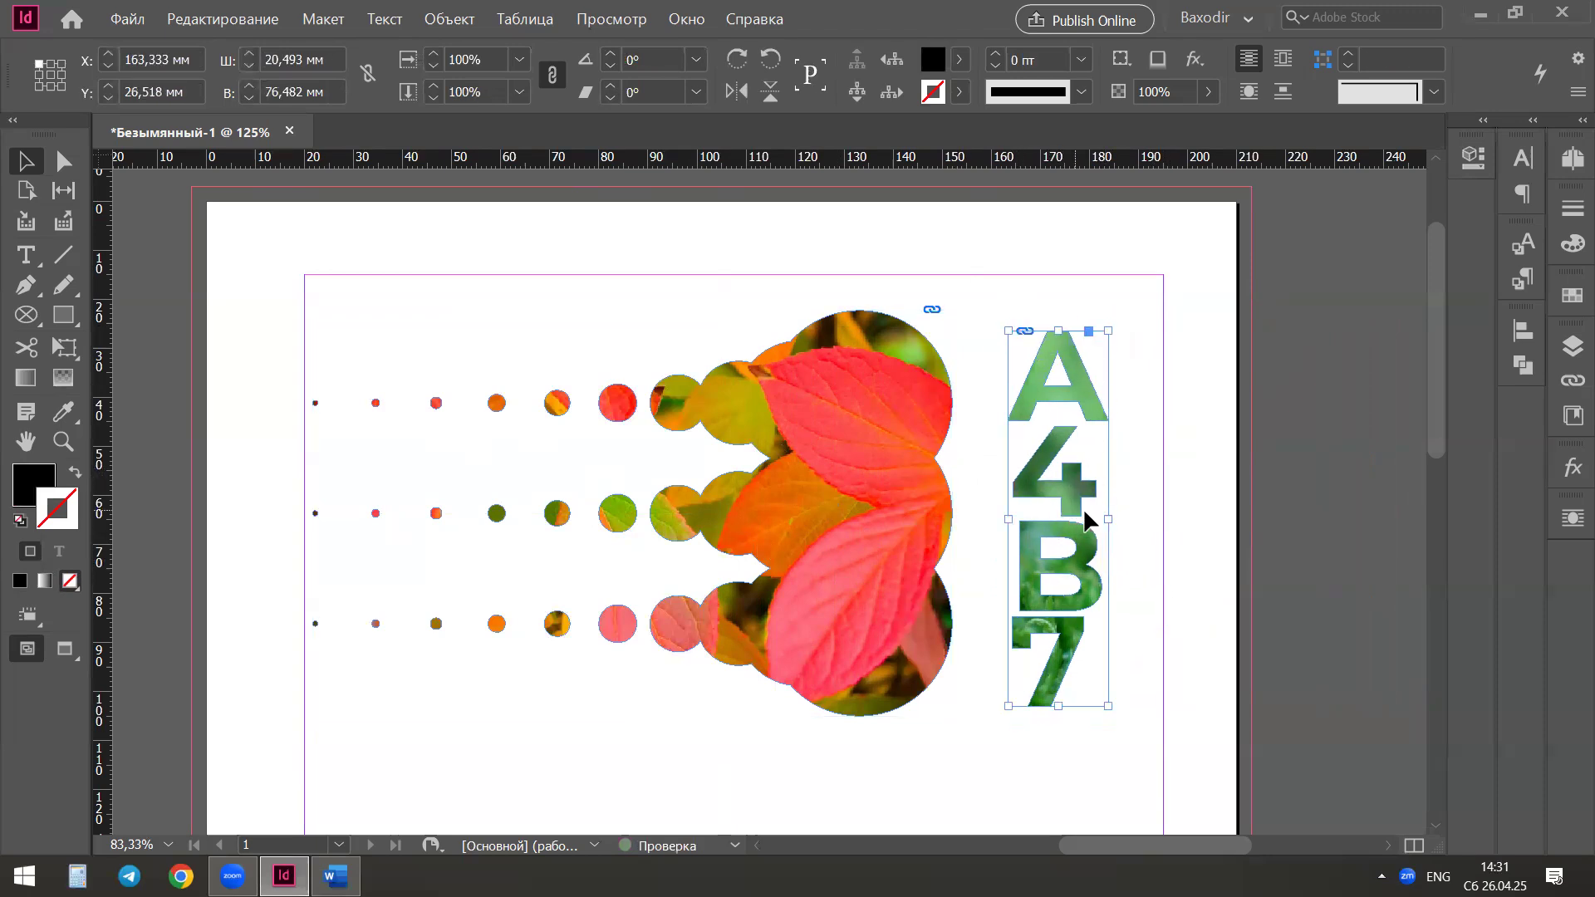
pyautogui.click(1210, 502)
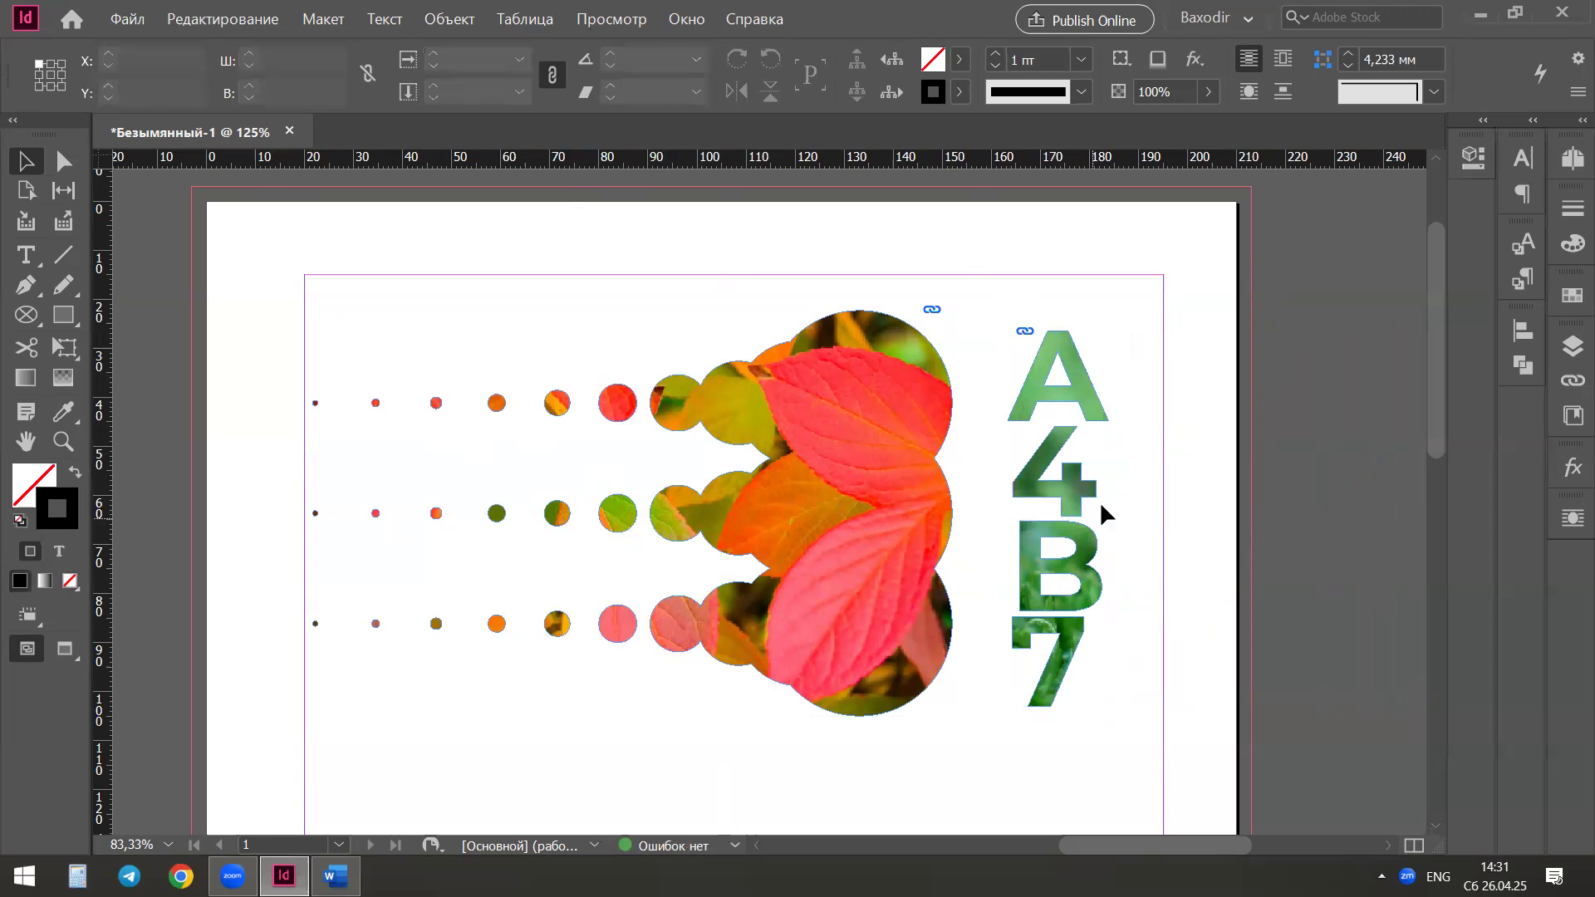